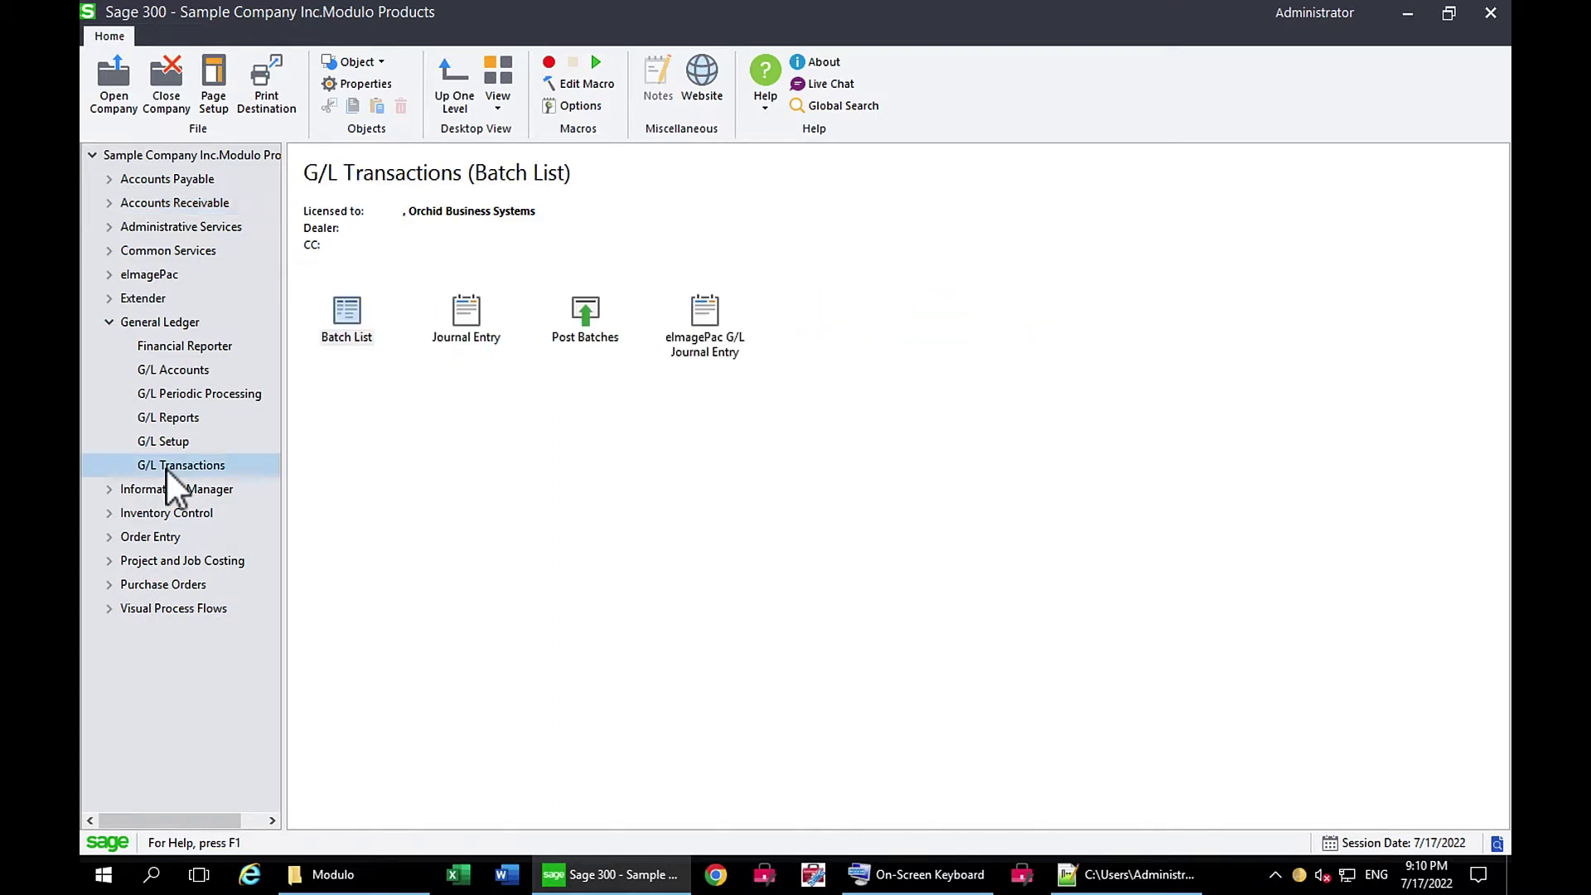
Review the documents attached to G/L journal entries 00001 and 00002 of batch 000225 and entry 00001 of batch 000224.
{"action": "double_click", "coordinate": [348, 313]}
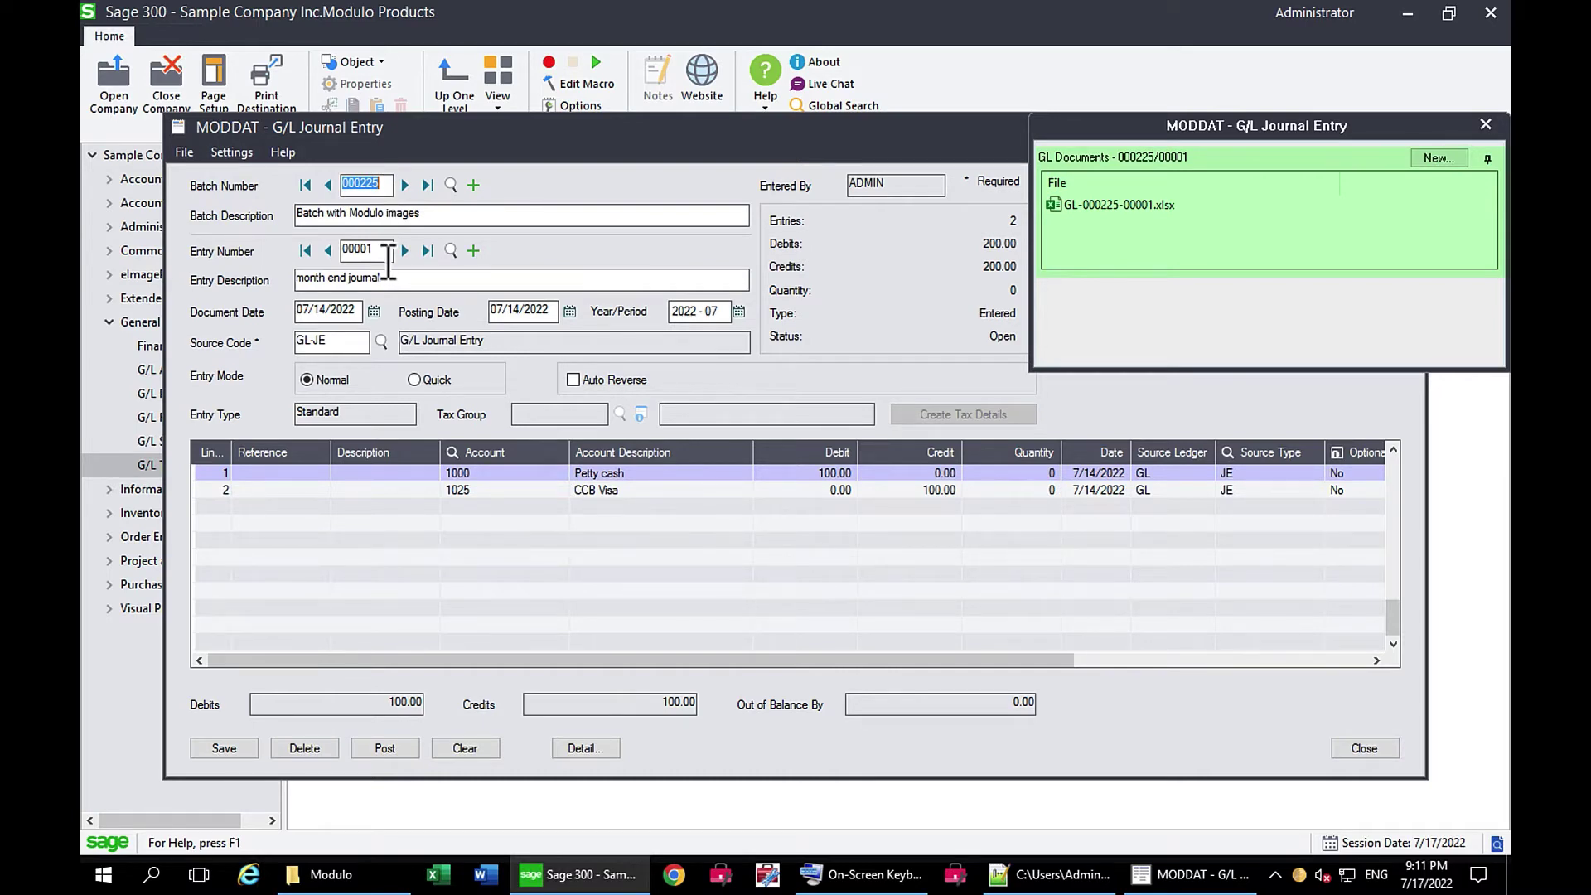
{"action": "mouse_move", "coordinate": [1047, 207]}
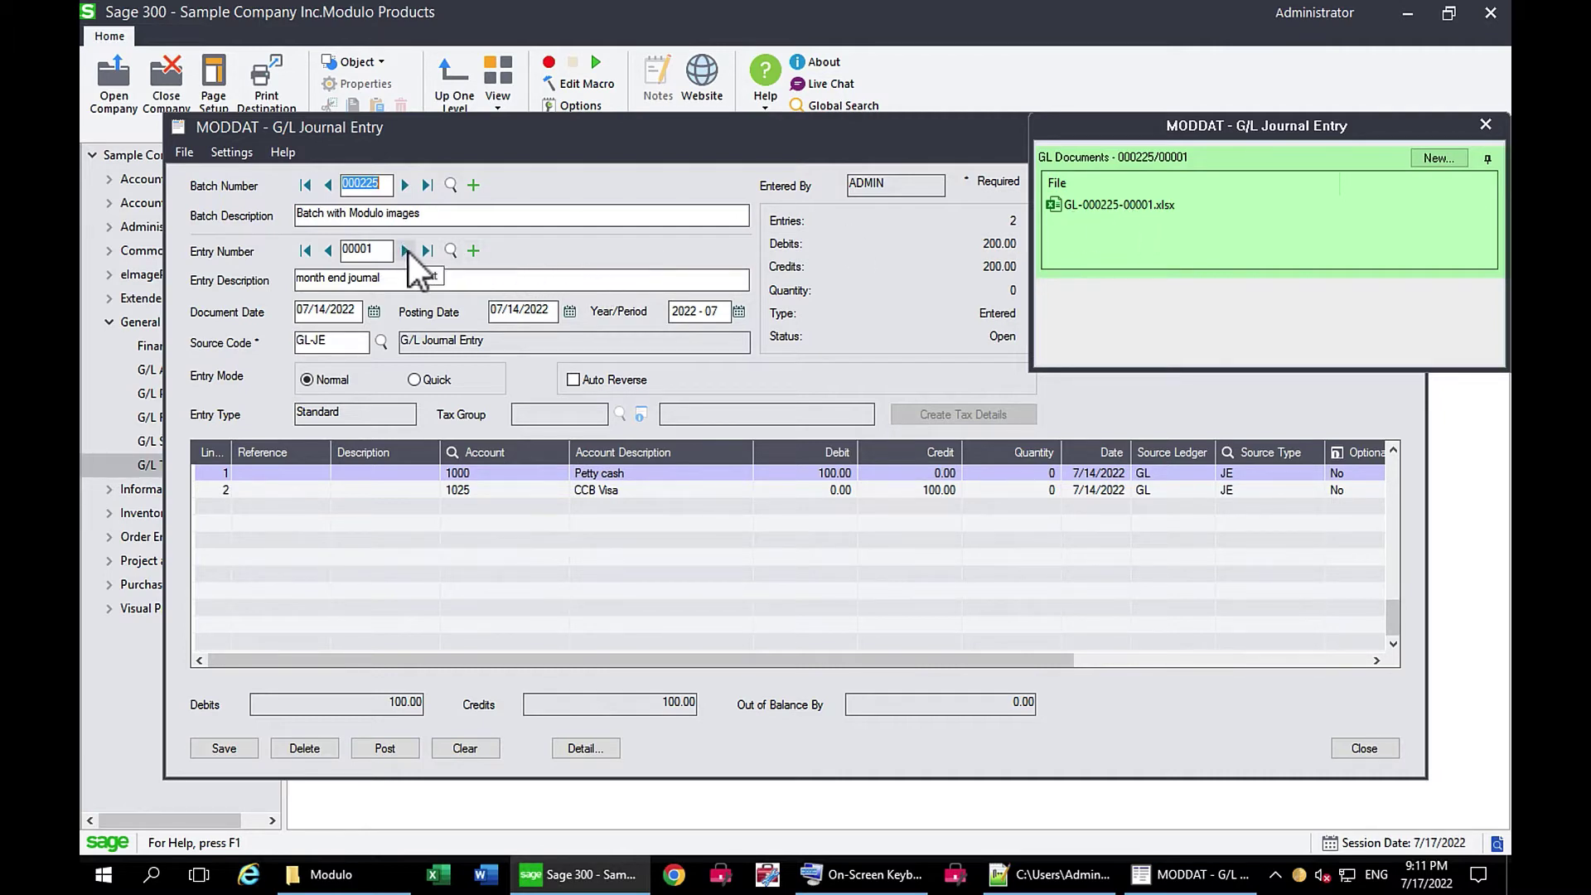
{"action": "left_click", "coordinate": [404, 251]}
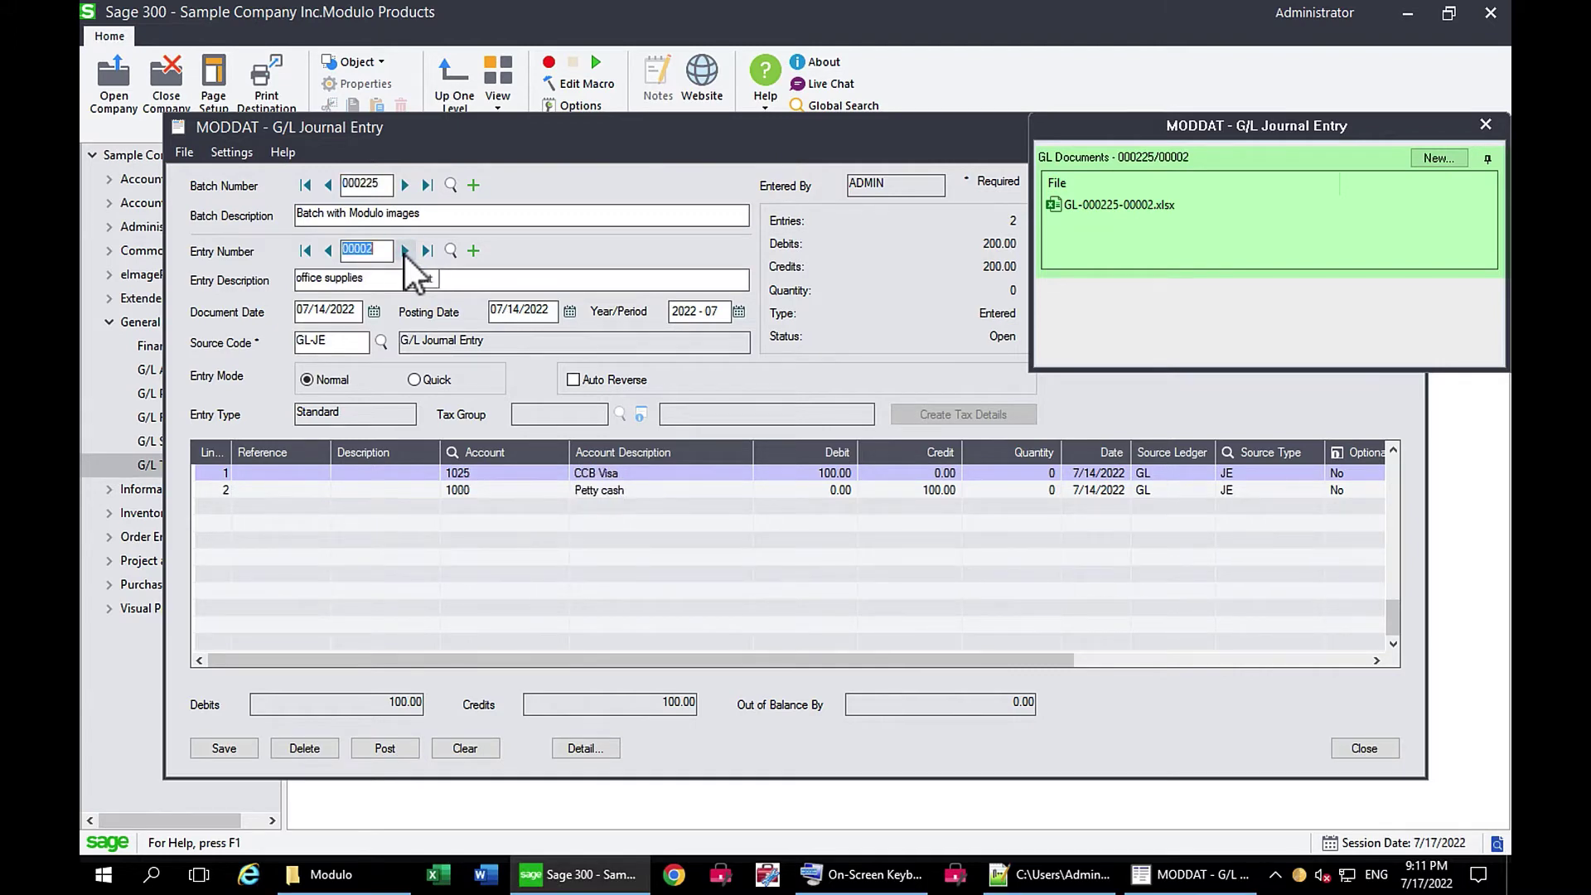
{"action": "left_click", "coordinate": [327, 195]}
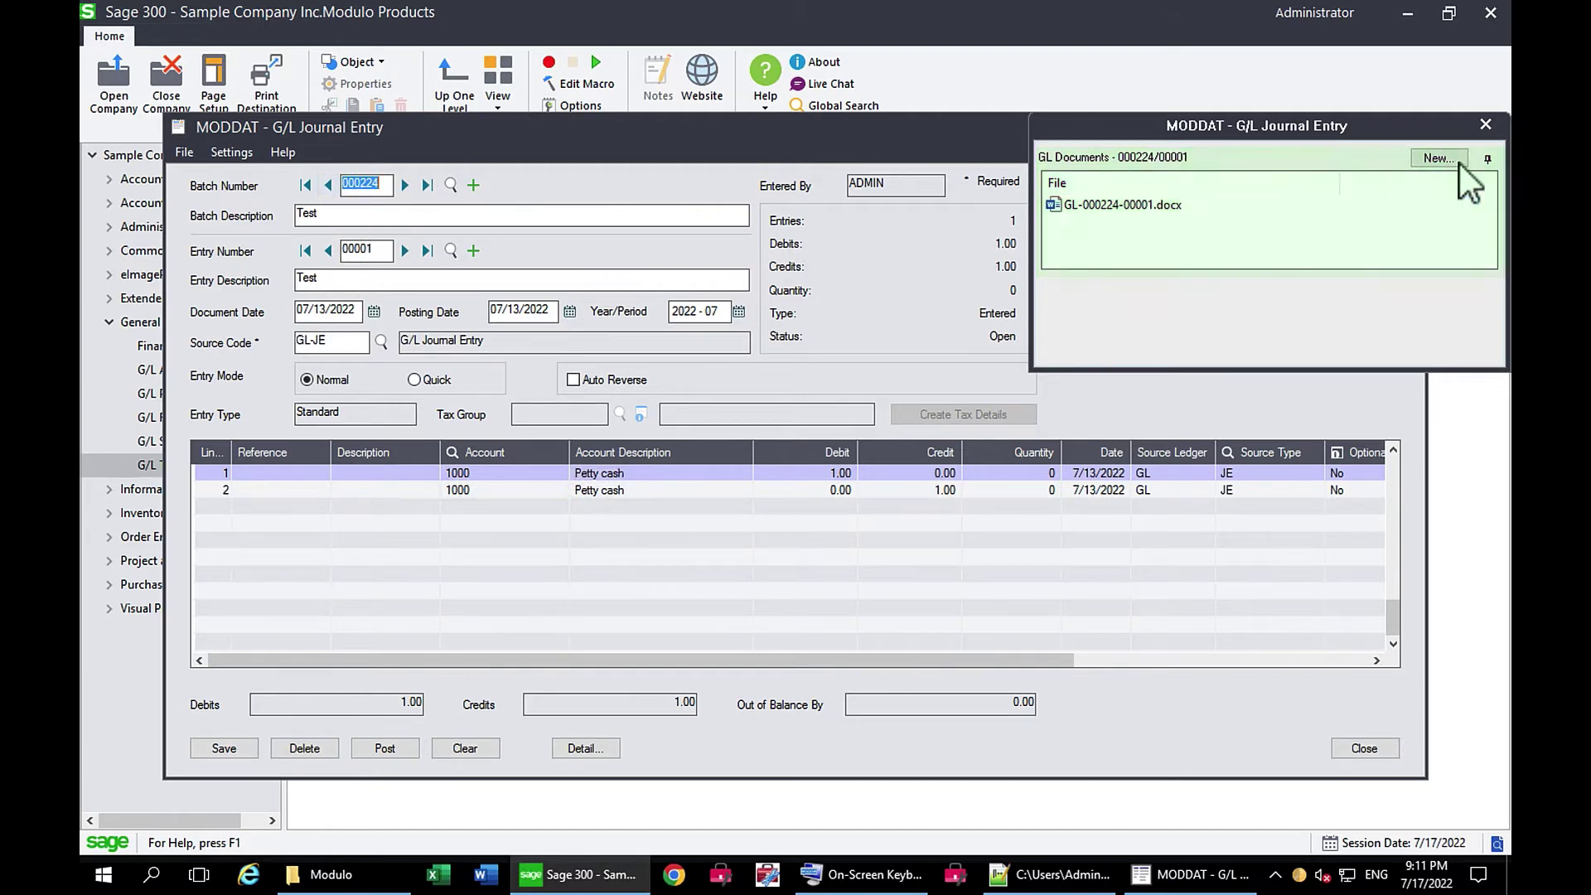
{"action": "left_click", "coordinate": [1483, 126]}
{"action": "left_click", "coordinate": [1484, 126]}
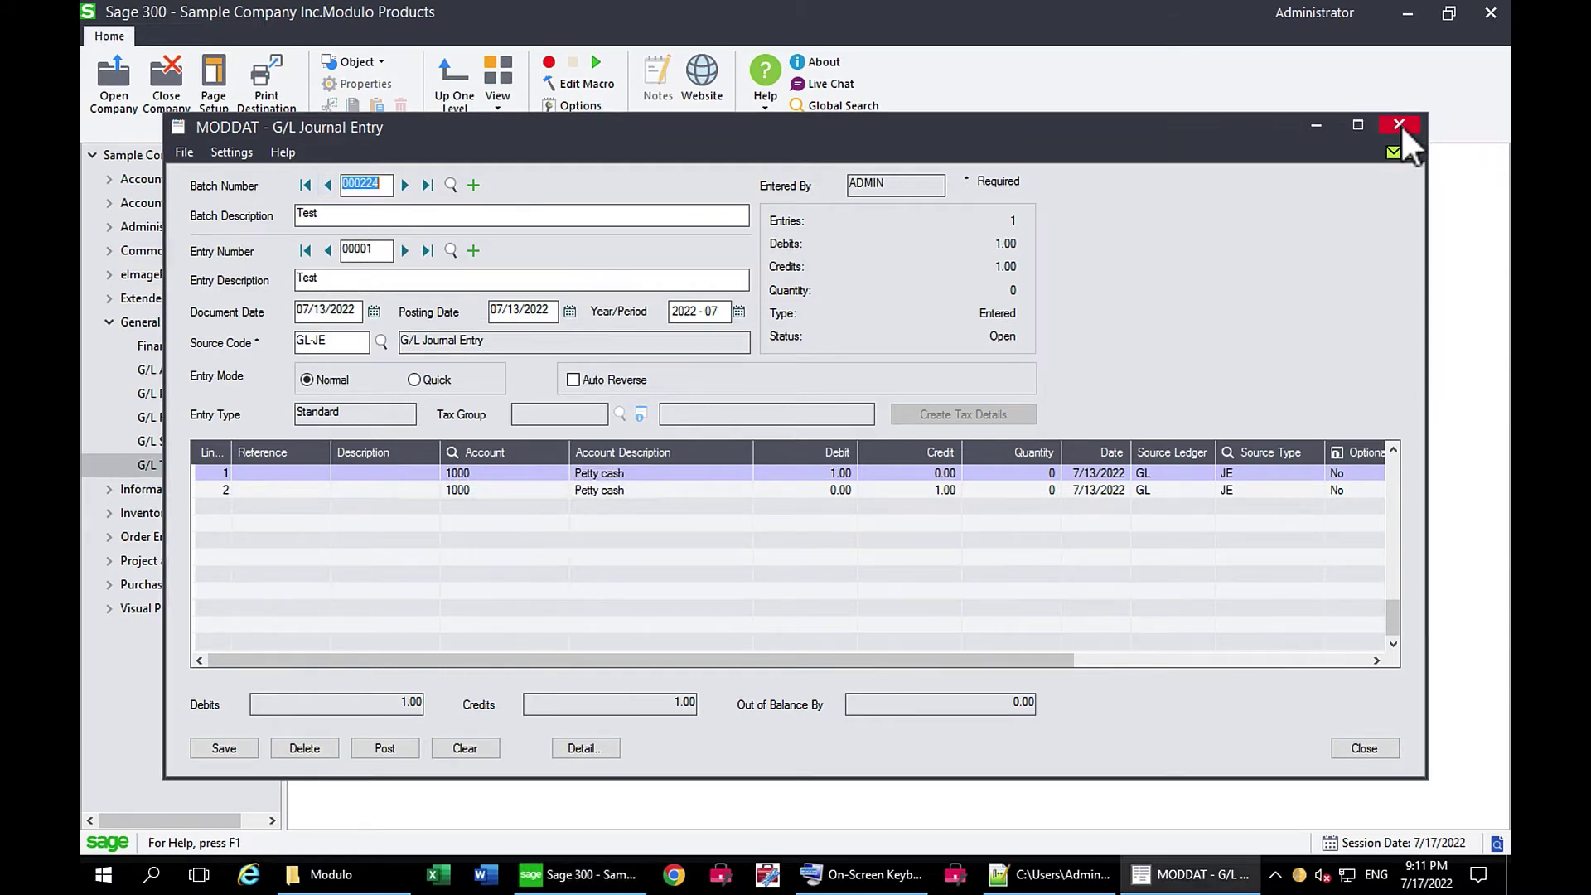
{"action": "left_click", "coordinate": [1398, 125]}
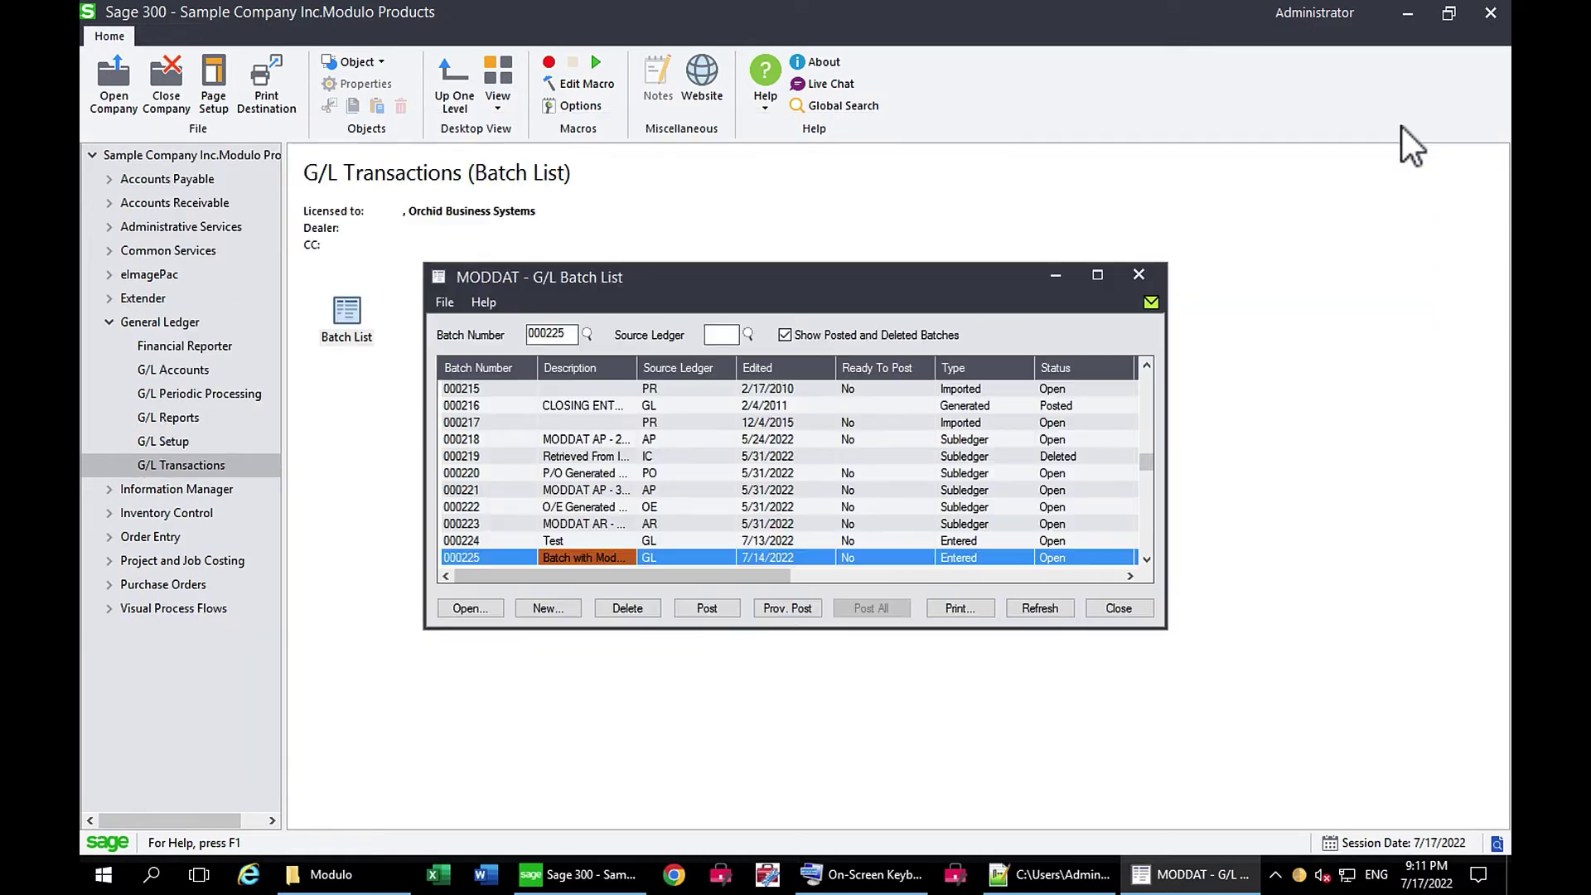
{"action": "left_click", "coordinate": [1139, 277]}
Check the vendor and invoice documents attached to the A/P invoice entry in the Test batch, number 105.
{"action": "left_click", "coordinate": [109, 179]}
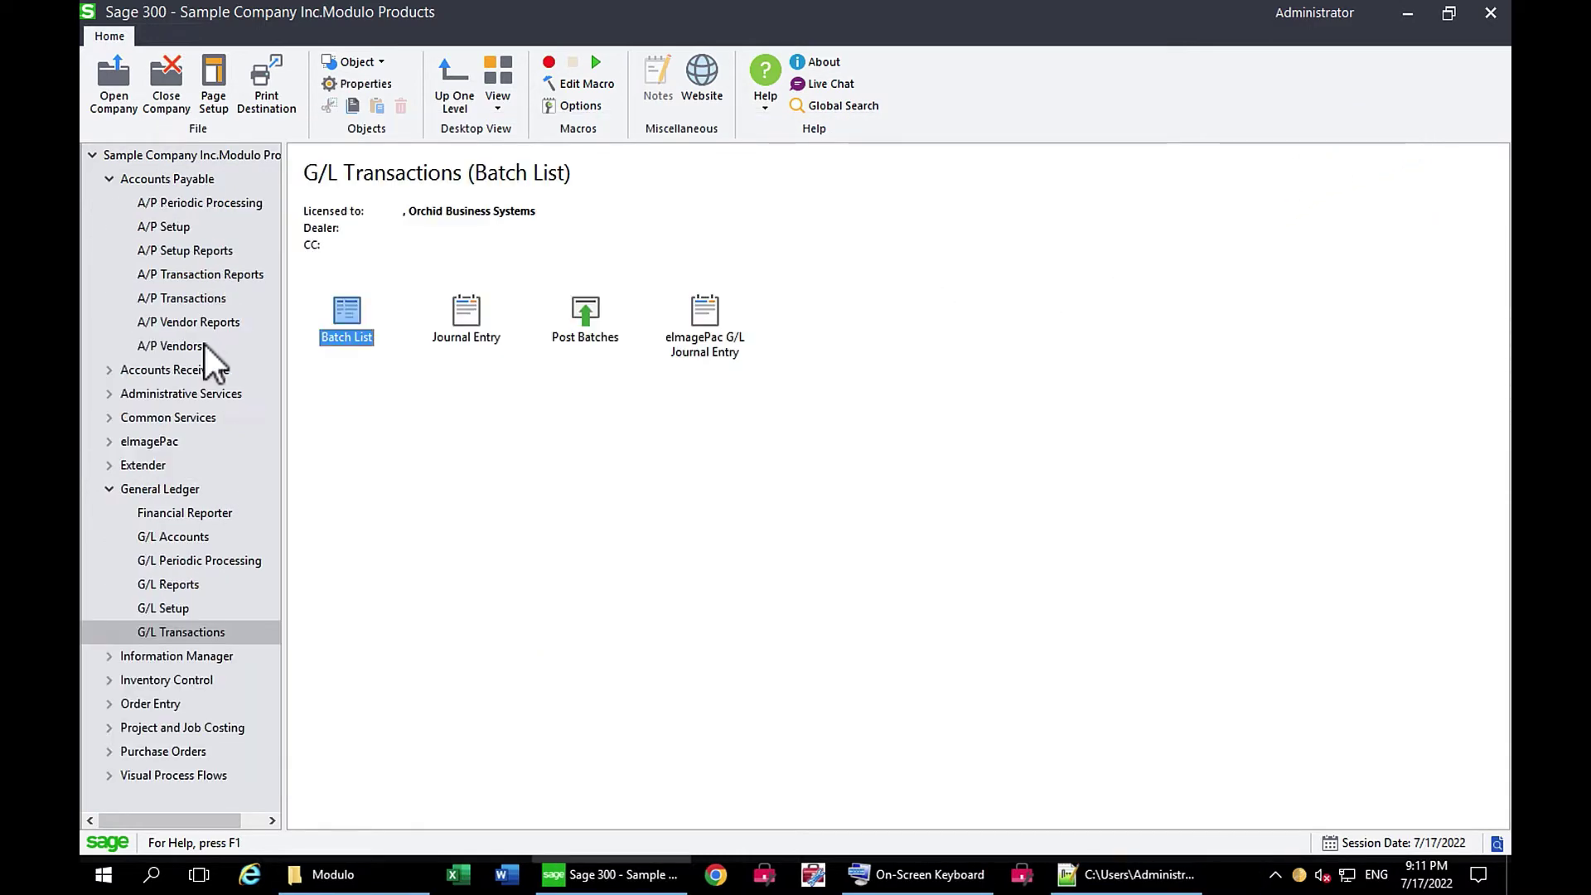
{"action": "left_click", "coordinate": [206, 302]}
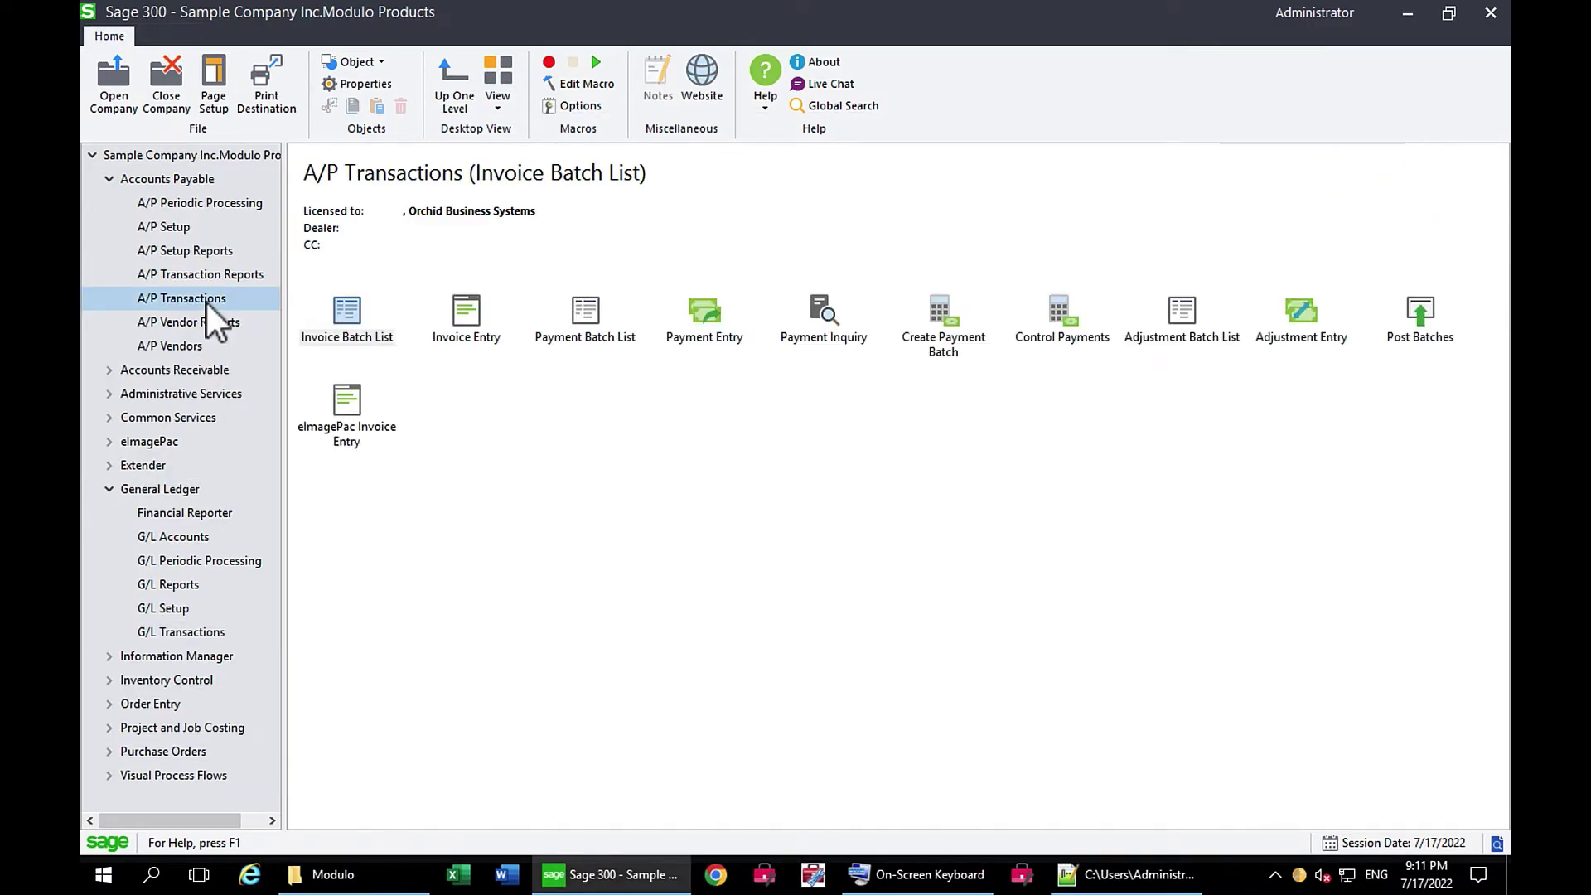
{"action": "double_click", "coordinate": [348, 315]}
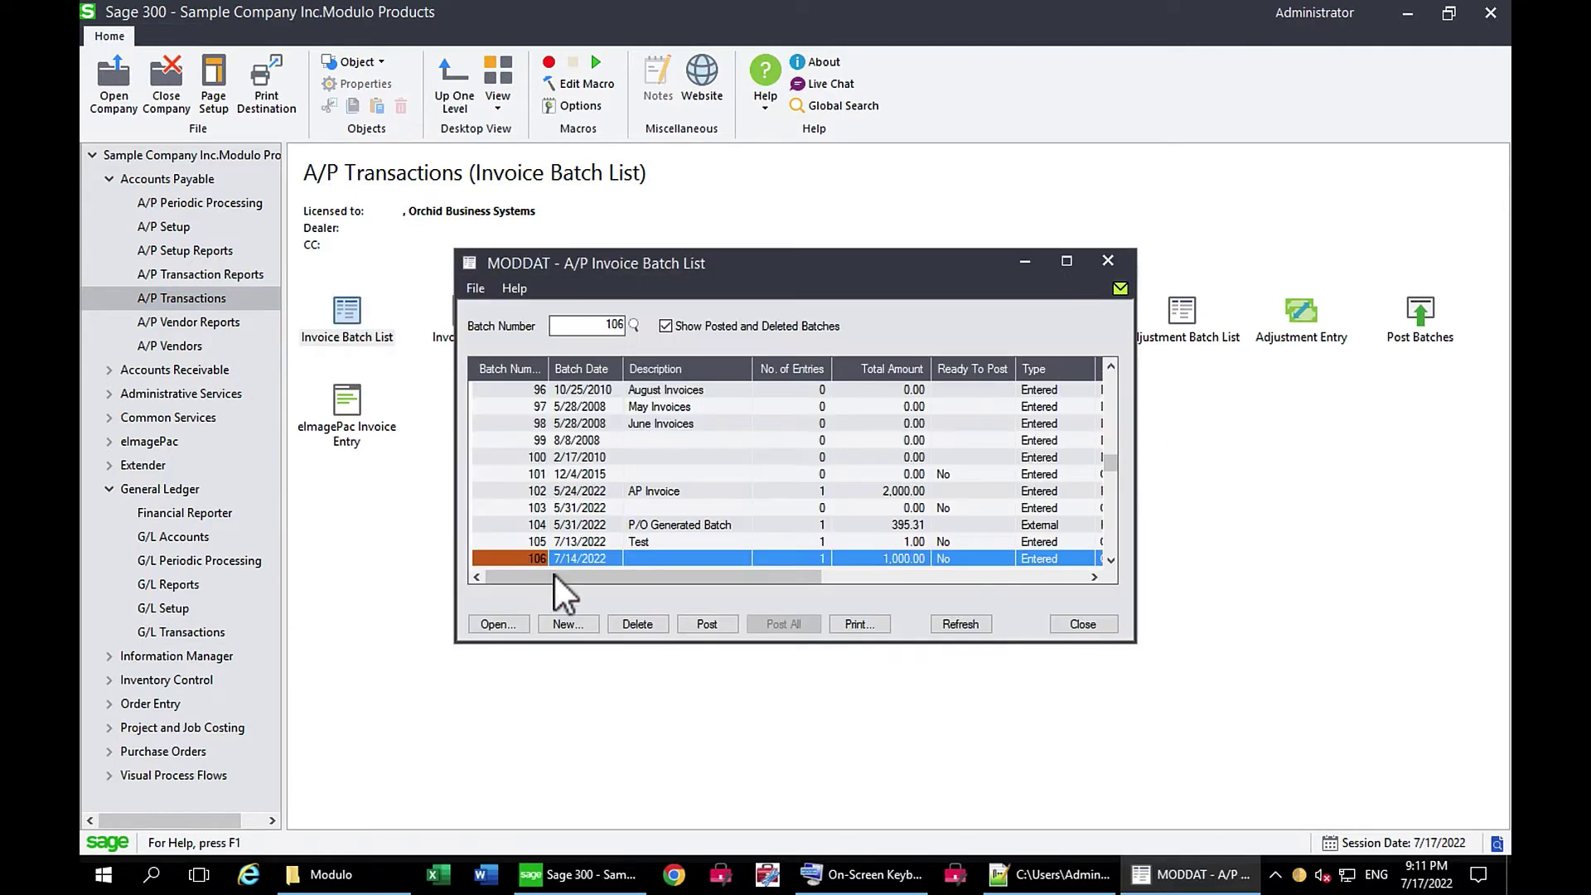
{"action": "left_click", "coordinate": [583, 541]}
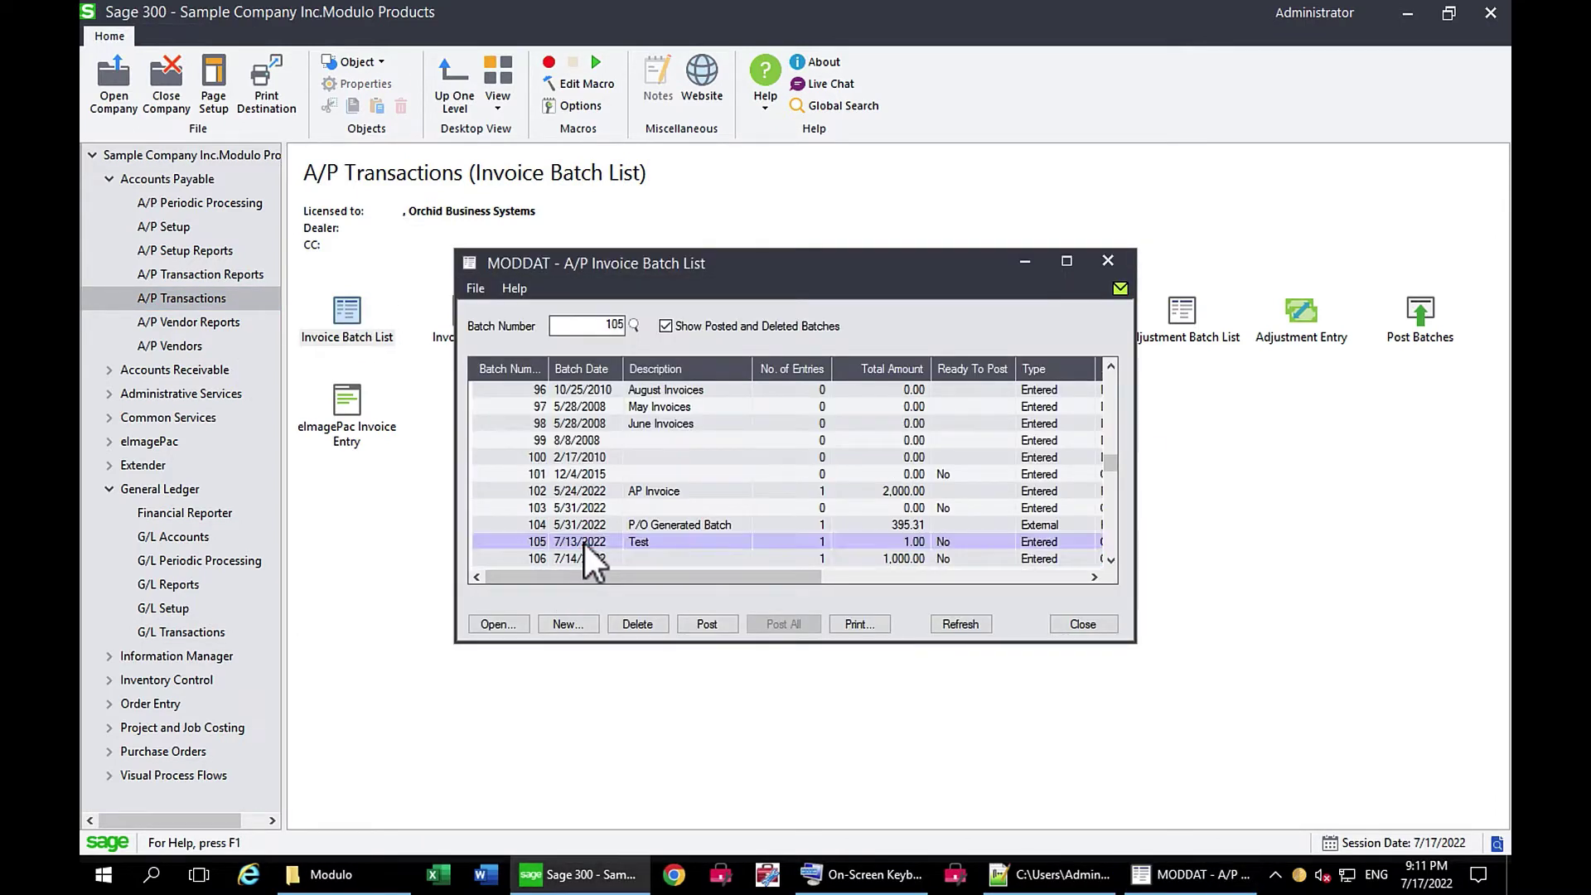
{"action": "double_click", "coordinate": [585, 544]}
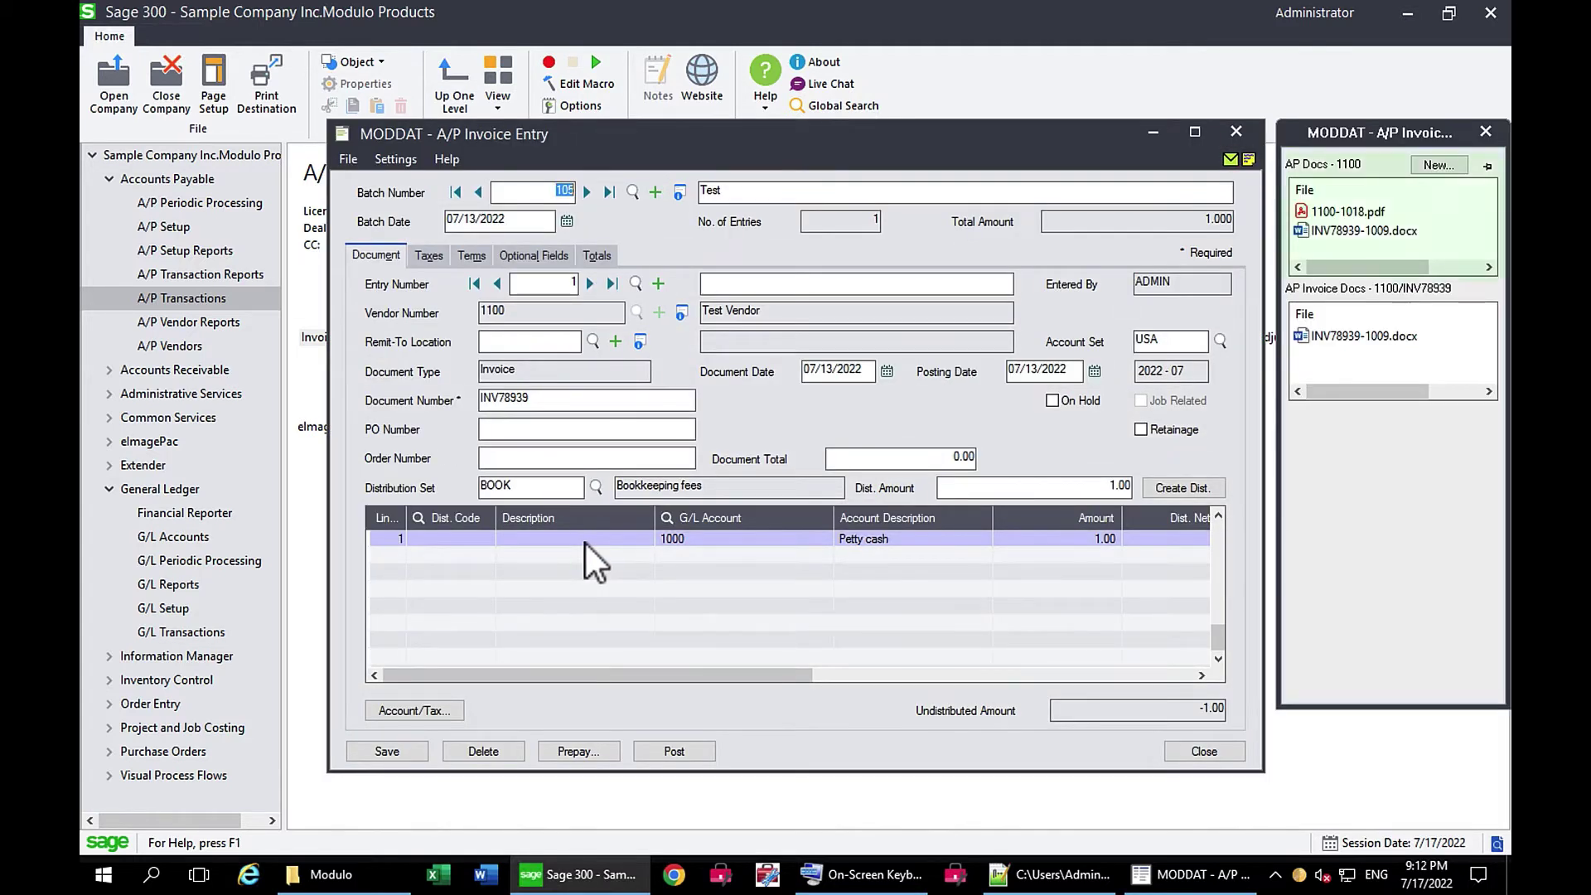
{"action": "mouse_move", "coordinate": [1332, 207]}
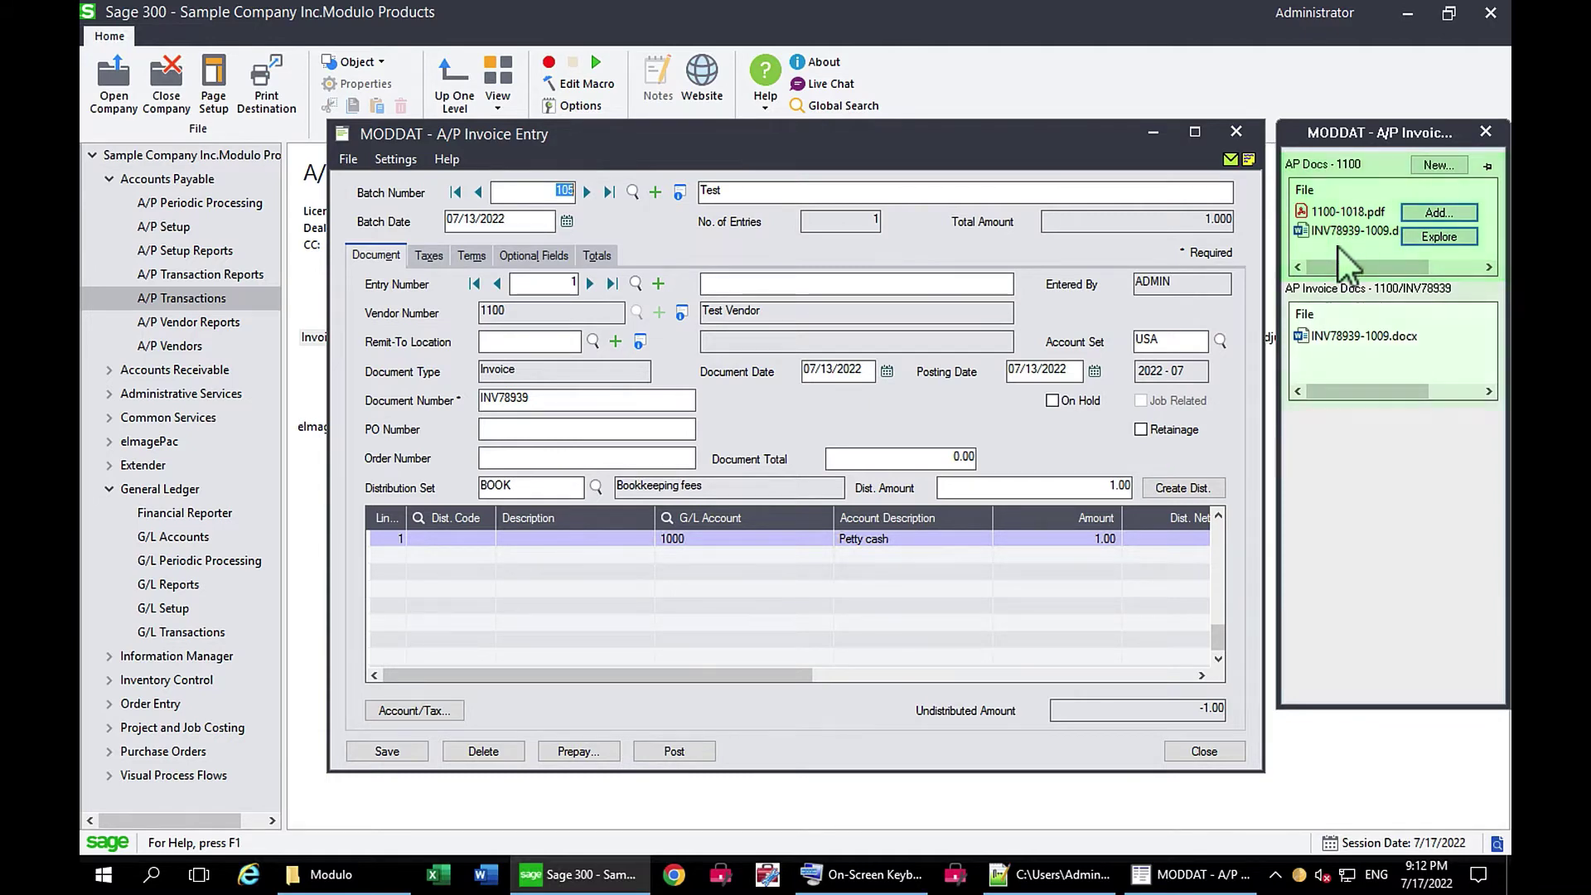
{"action": "mouse_move", "coordinate": [1325, 335]}
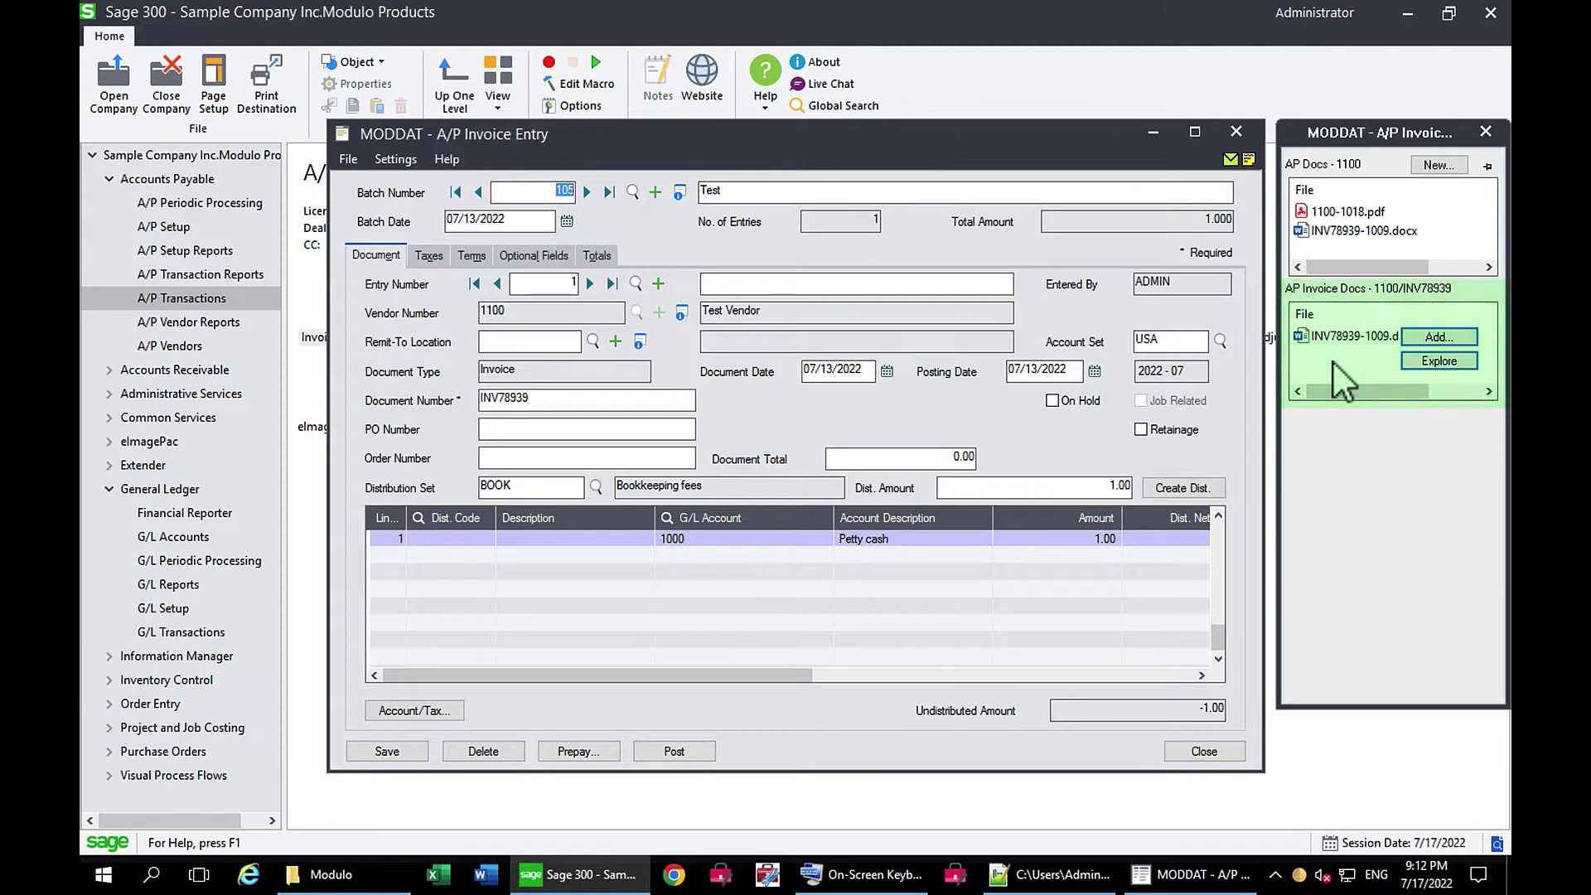
{"action": "left_click", "coordinate": [1234, 133]}
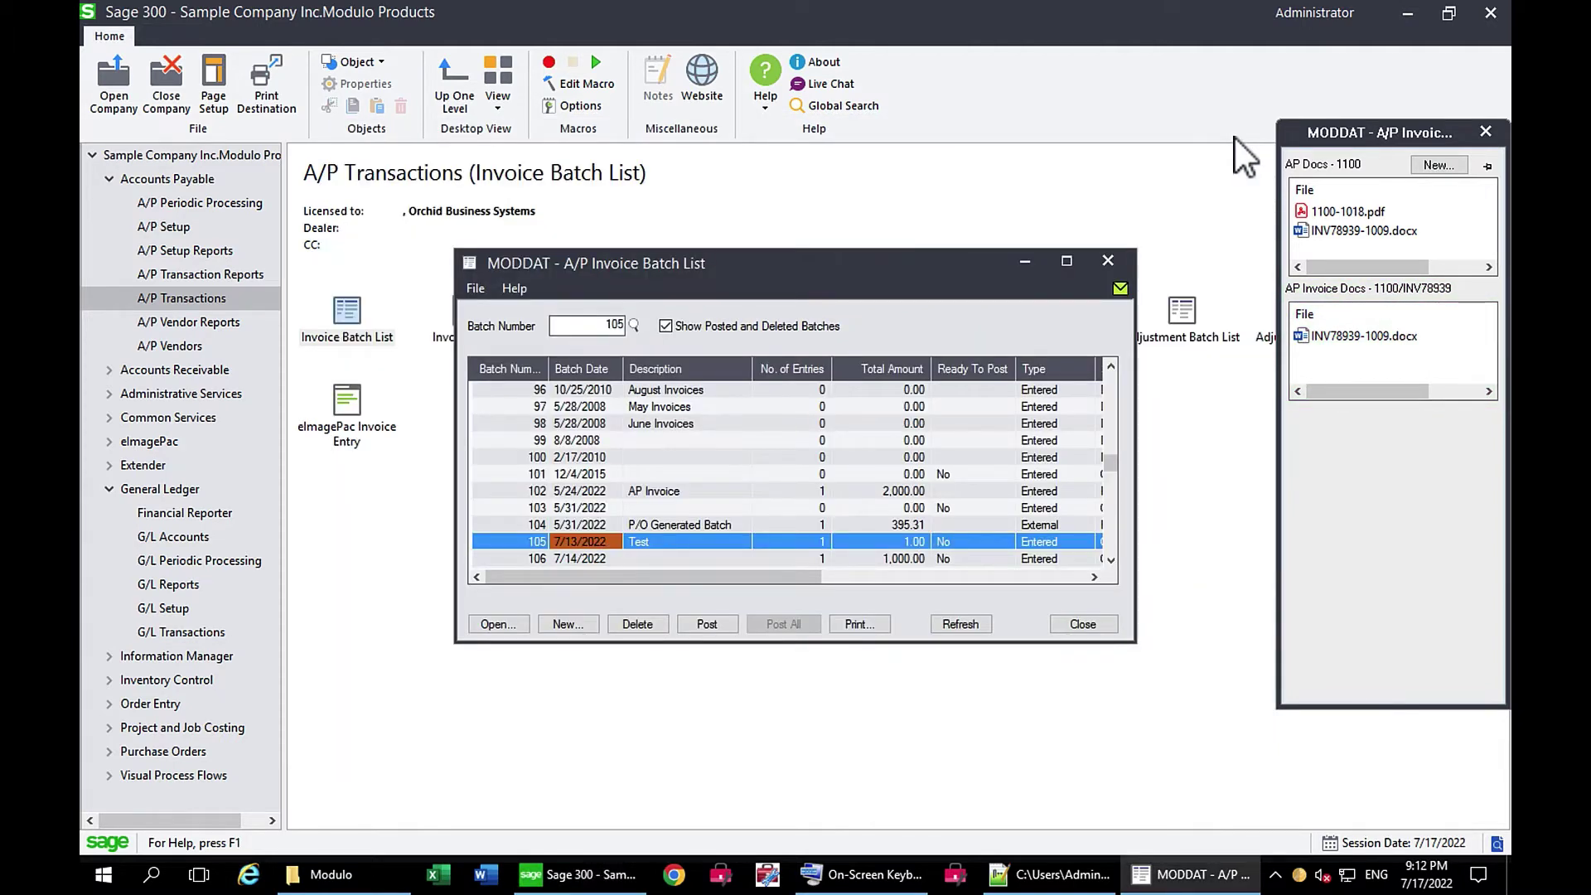
{"action": "left_click", "coordinate": [1106, 260]}
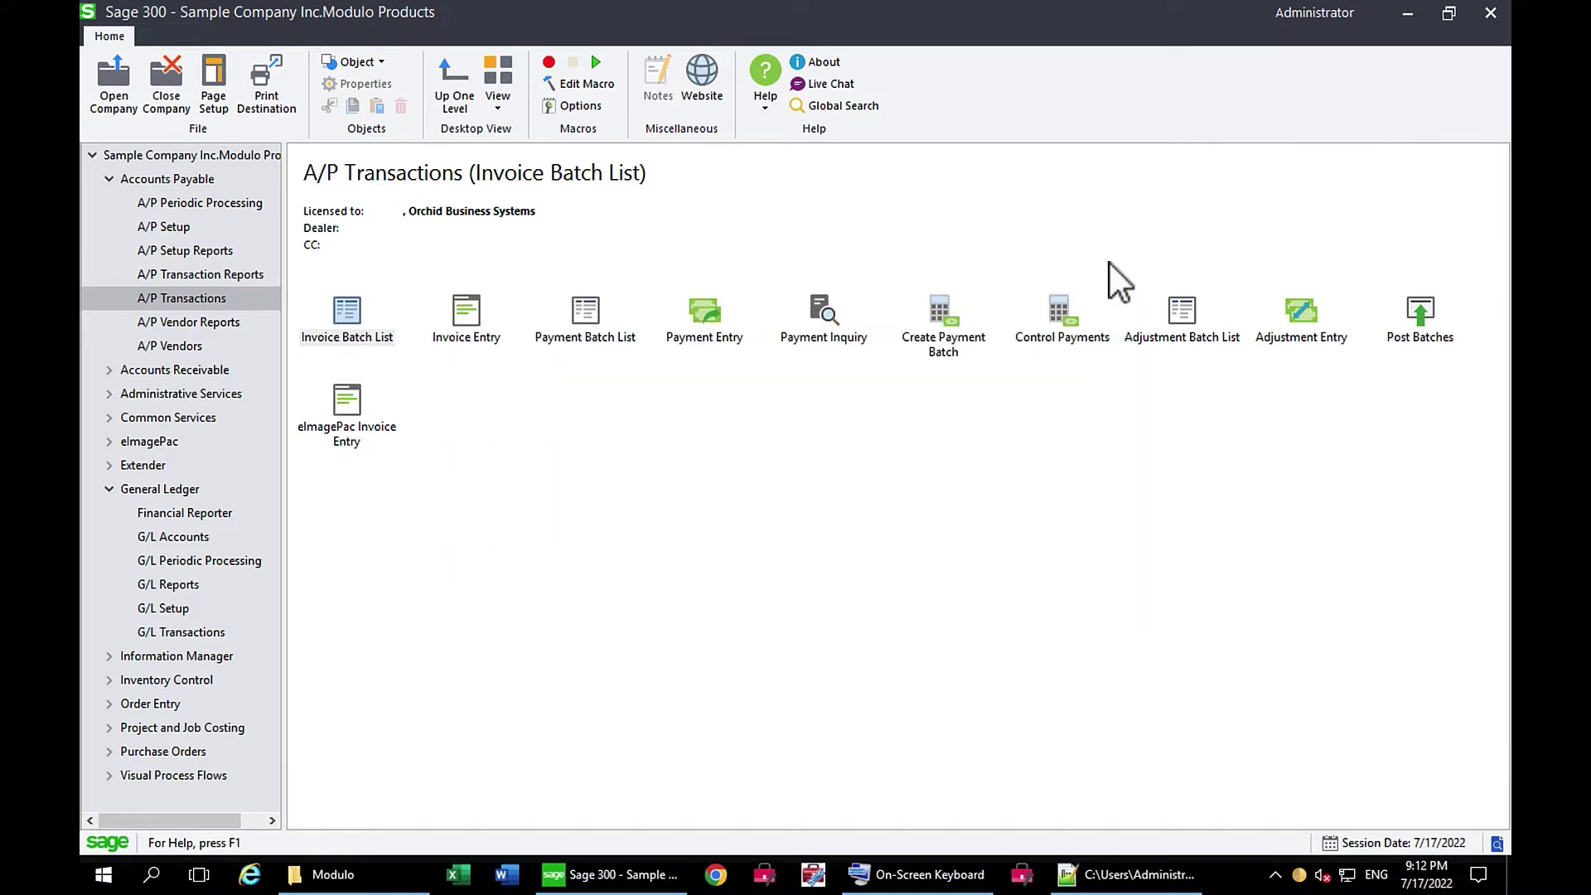
Look up Bargain Mart - San Diego in the A/R Customer Inquiry and open its order entry invoice.
{"action": "left_click", "coordinate": [109, 370]}
{"action": "left_click", "coordinate": [177, 419]}
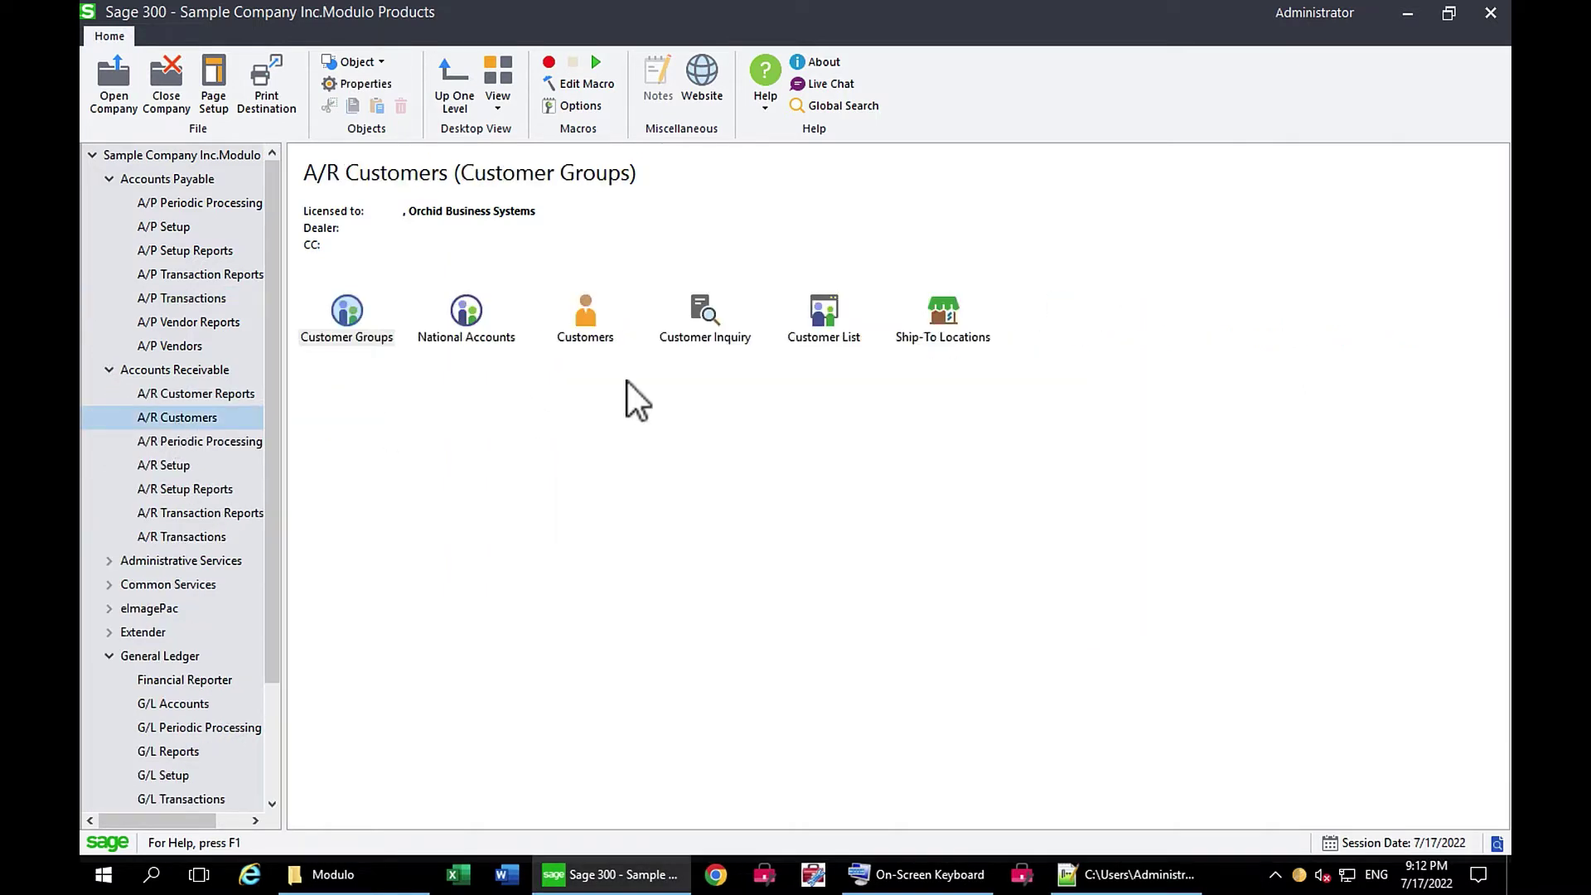
{"action": "double_click", "coordinate": [703, 310]}
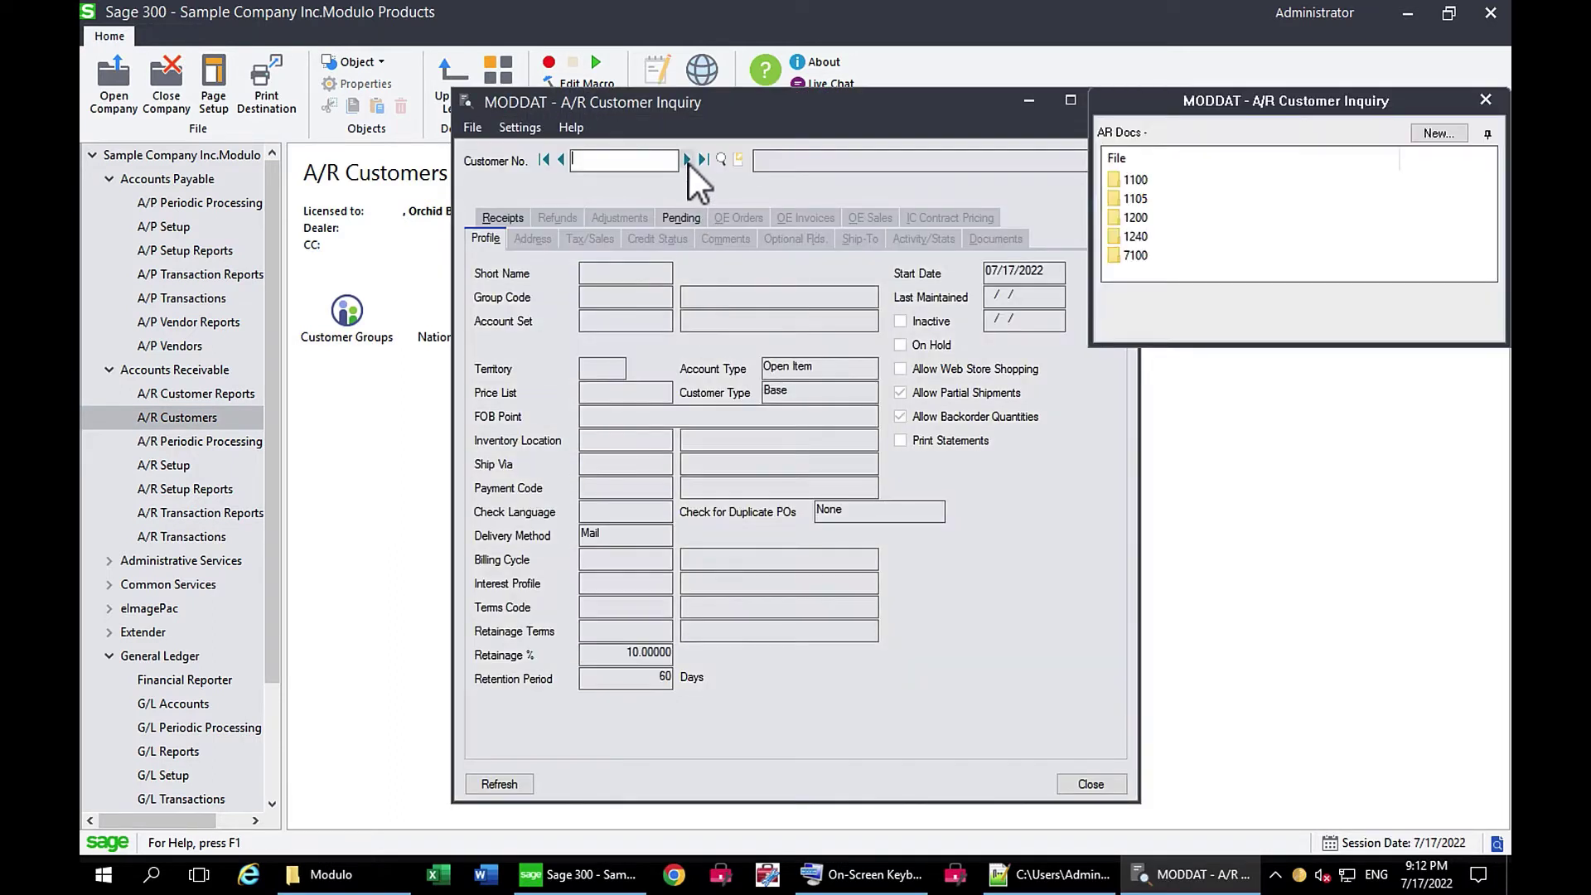
{"action": "left_click", "coordinate": [687, 159]}
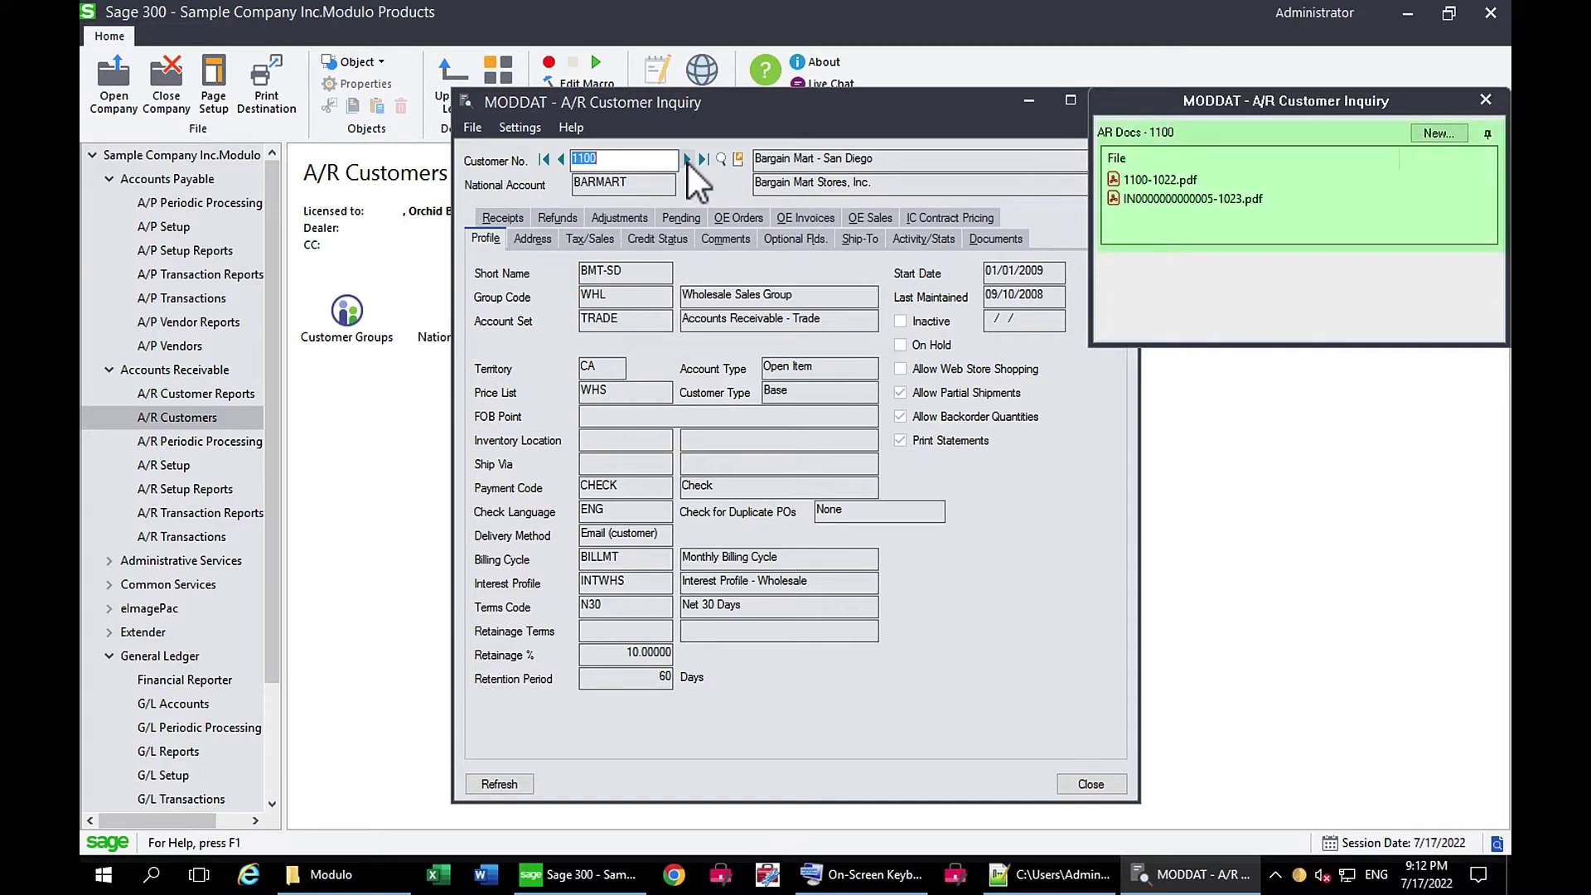
{"action": "left_click", "coordinate": [803, 218]}
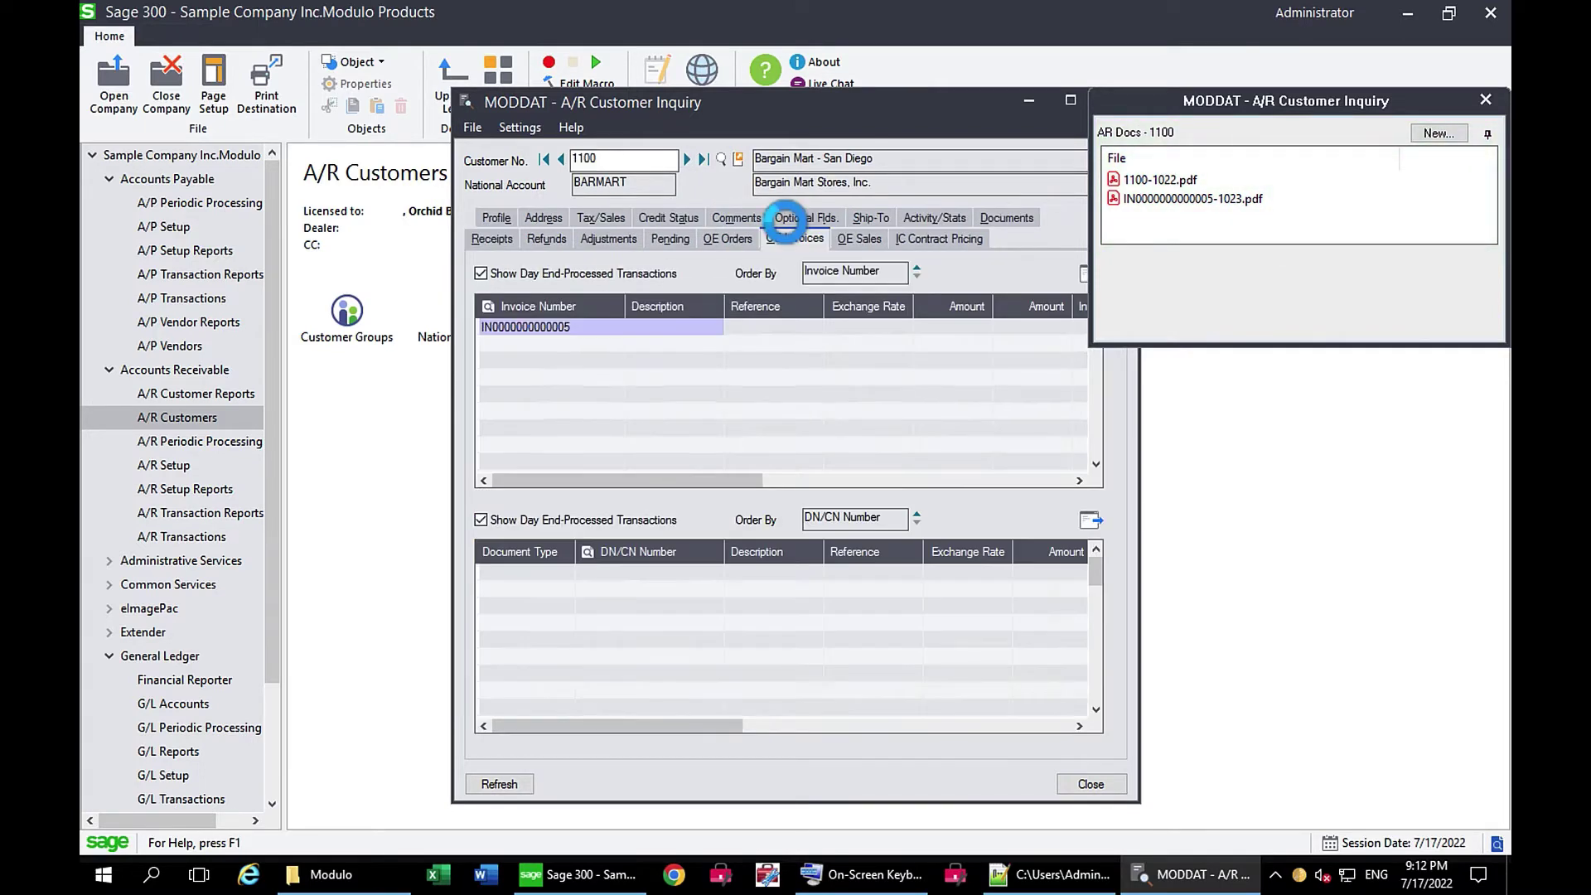
{"action": "double_click", "coordinate": [568, 331]}
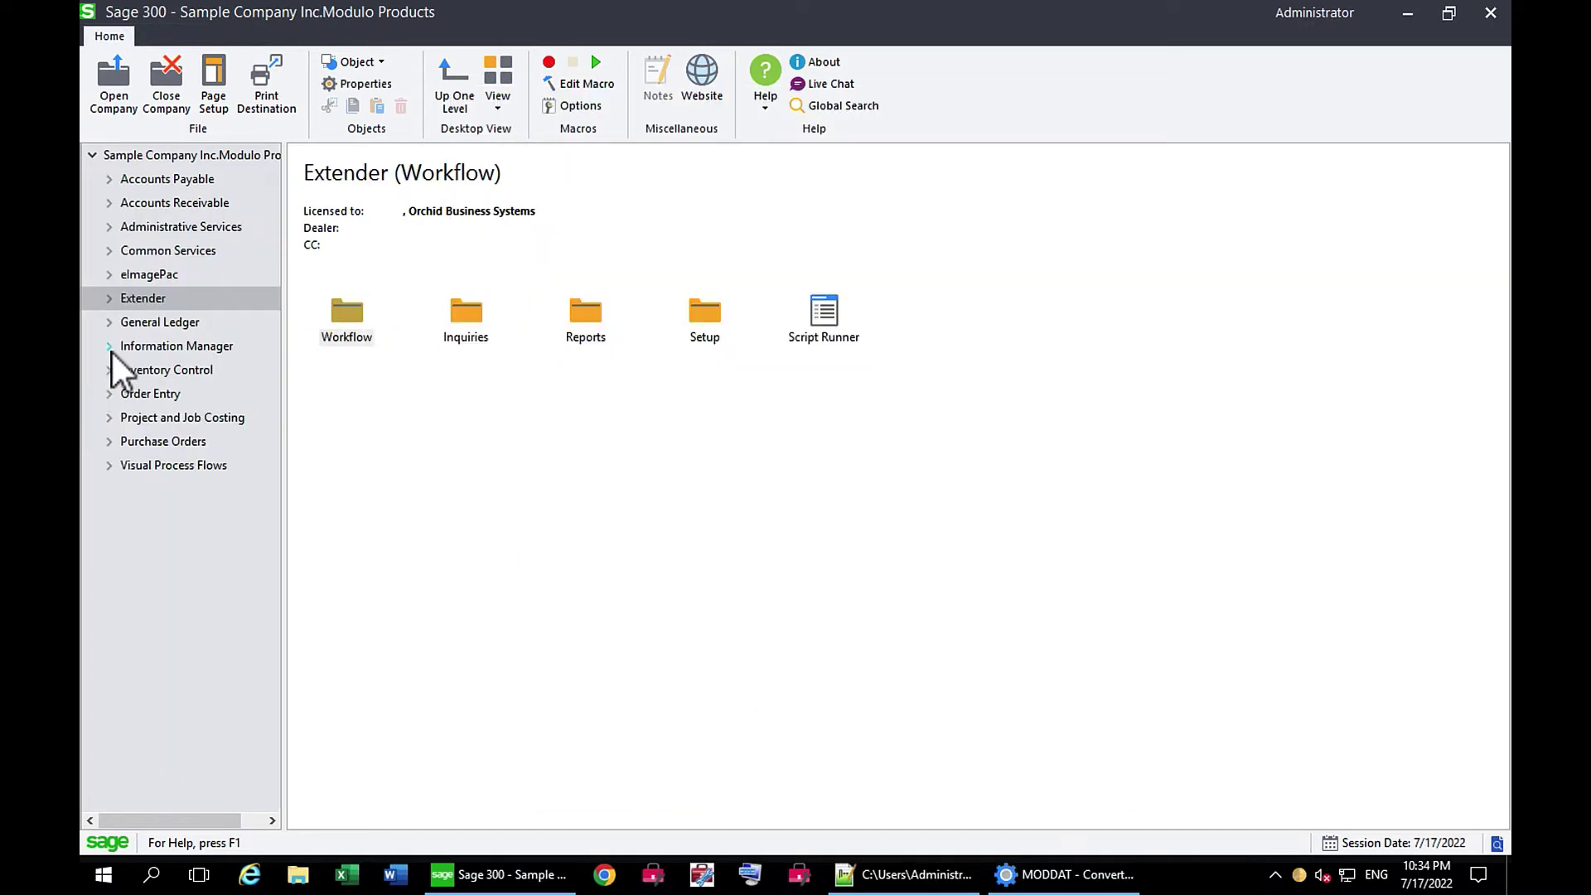
Open the details of the first AP2100 line in the Notes/DML/Extender Tray settings of the Information Manager options.
{"action": "left_click", "coordinate": [109, 346]}
{"action": "left_click", "coordinate": [163, 418]}
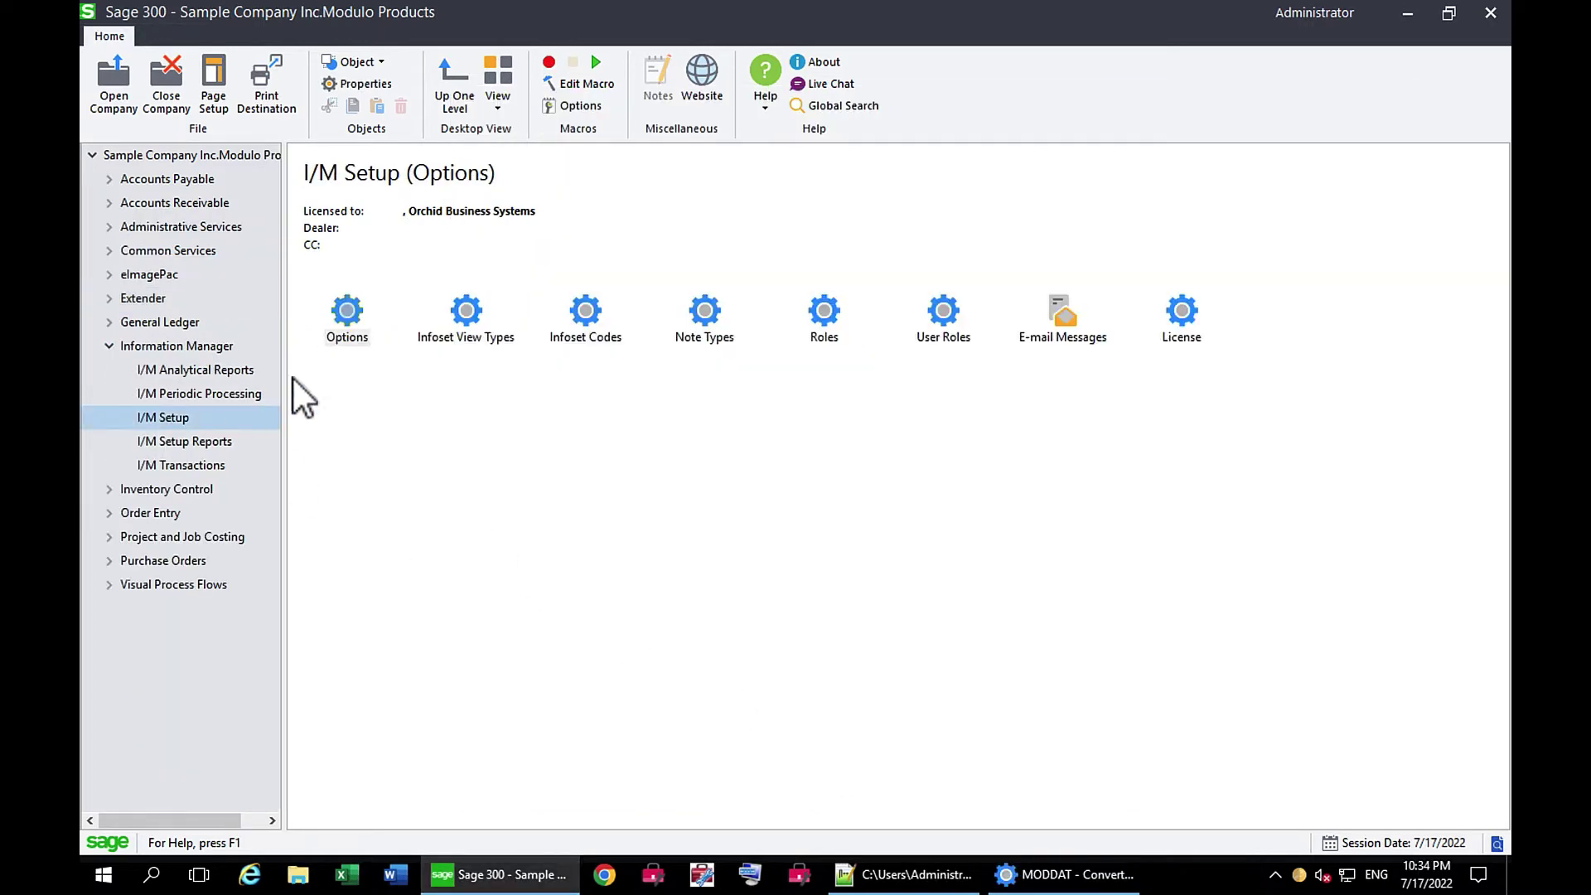
{"action": "double_click", "coordinate": [348, 314]}
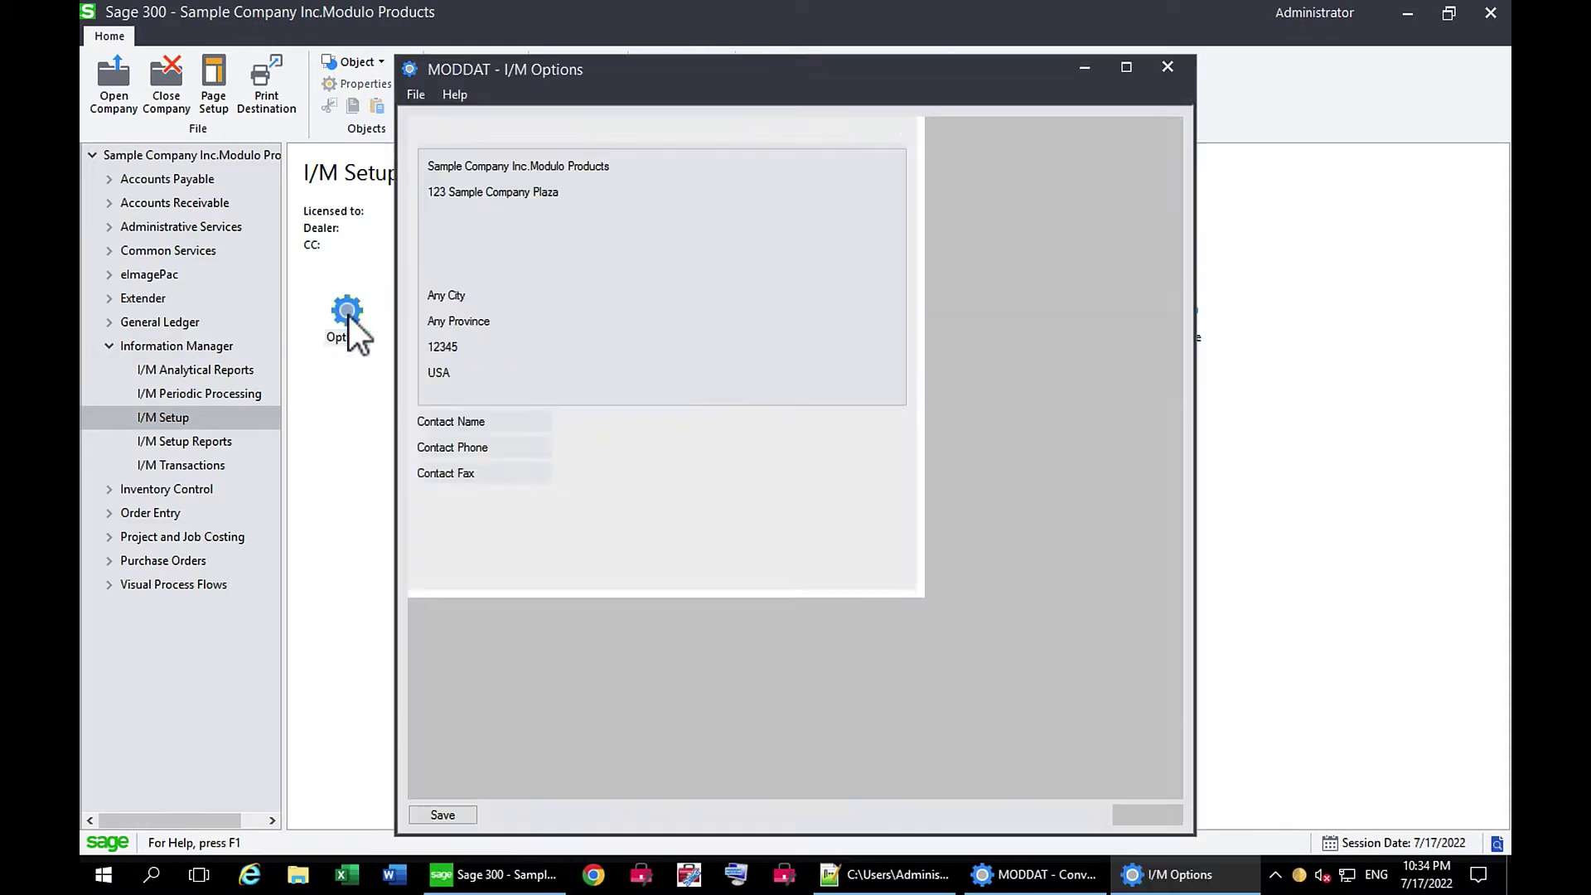
{"action": "left_click", "coordinate": [550, 133]}
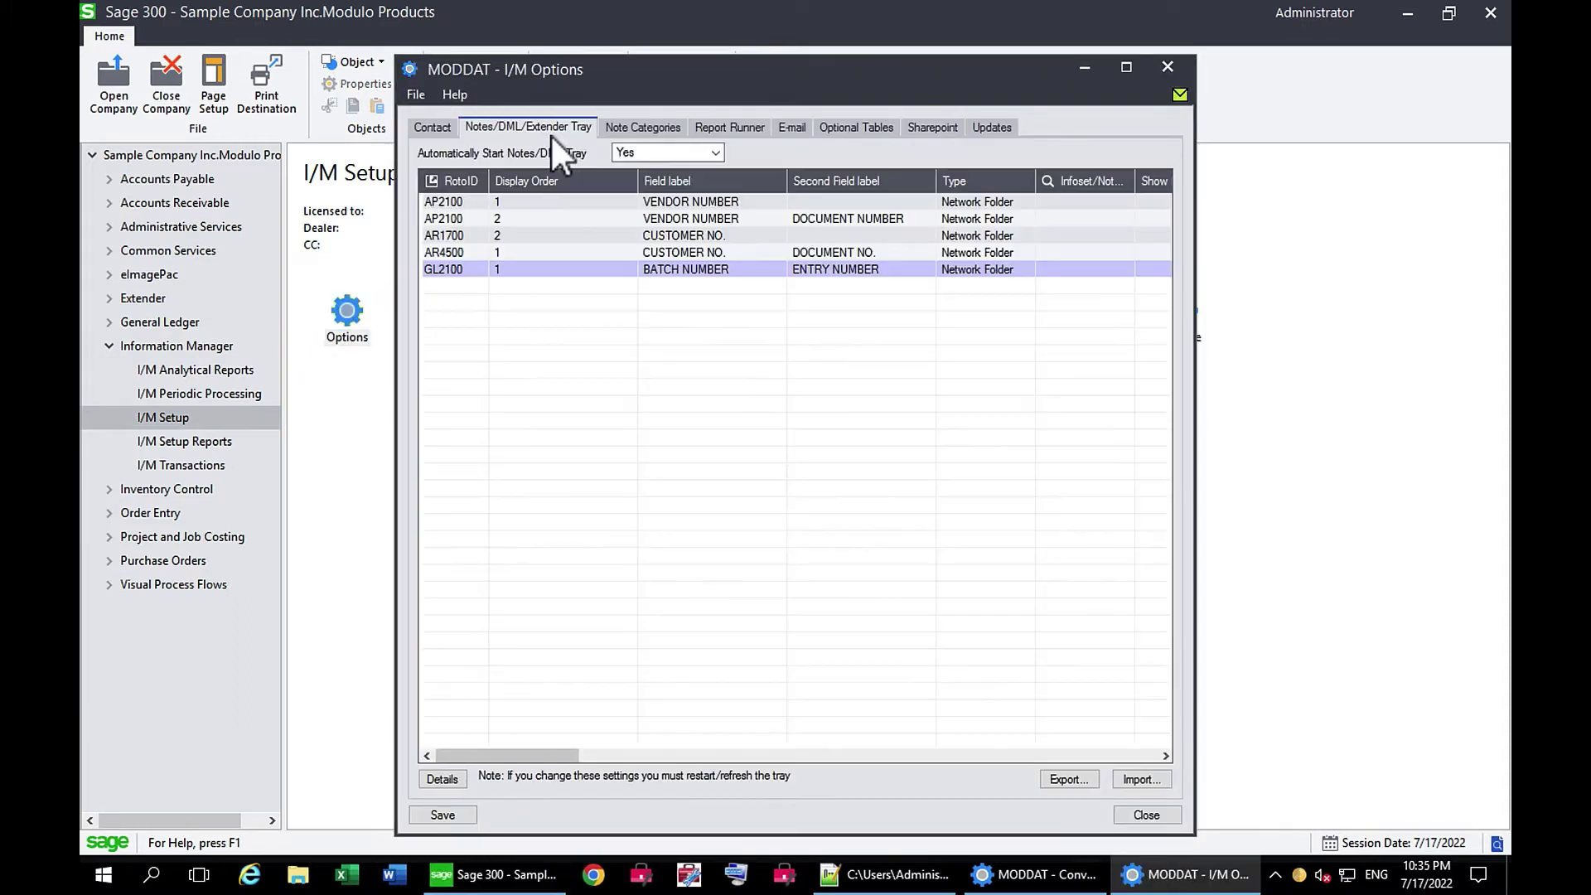
{"action": "left_click", "coordinate": [458, 203]}
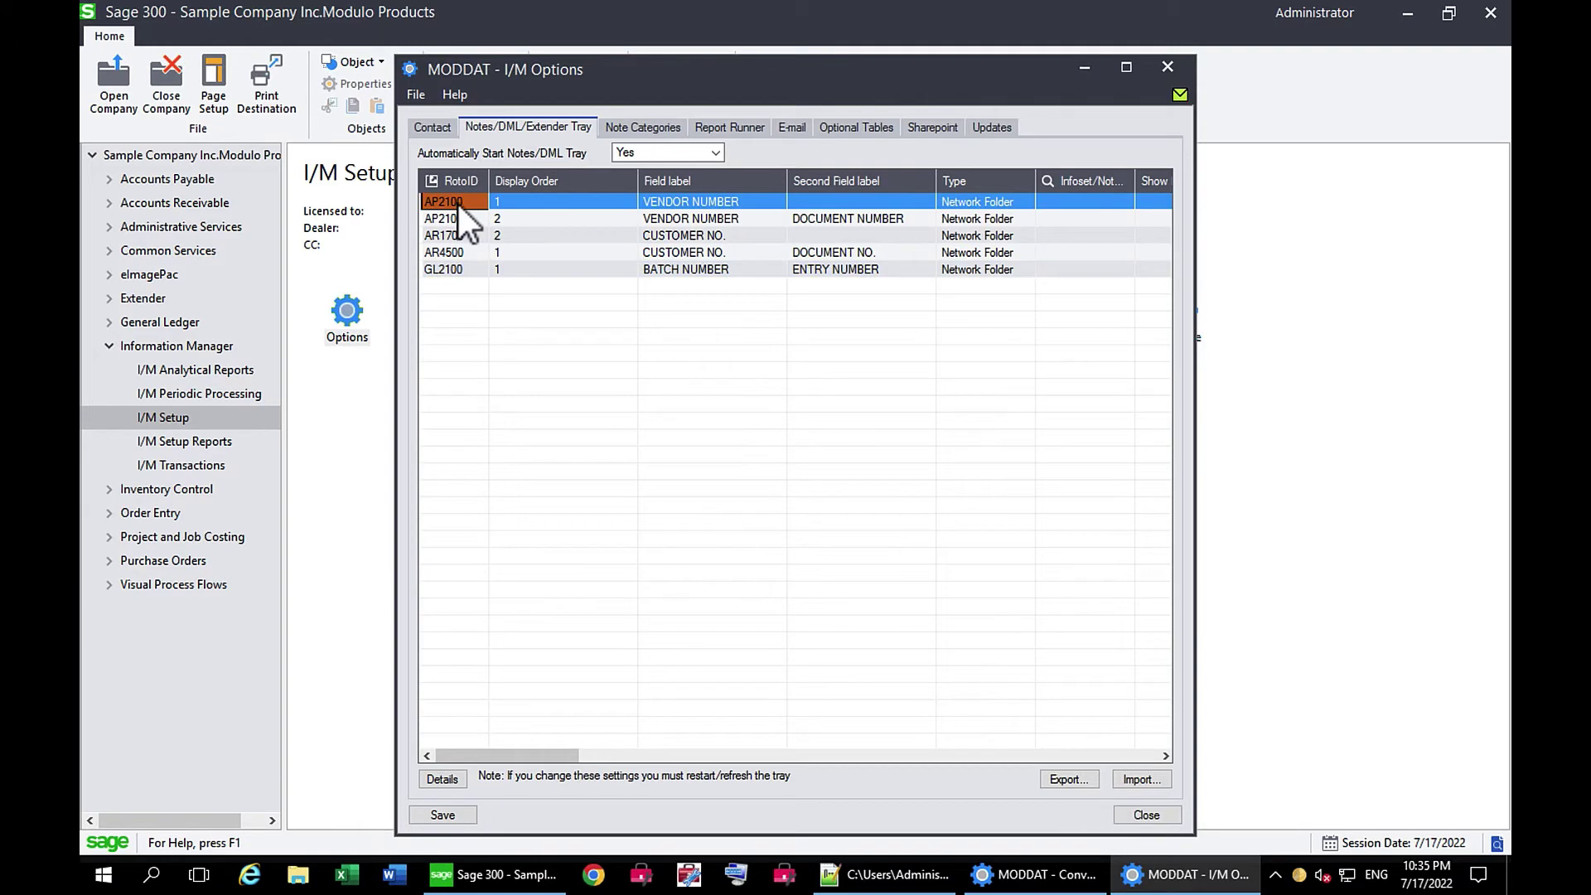
{"action": "left_click", "coordinate": [439, 779]}
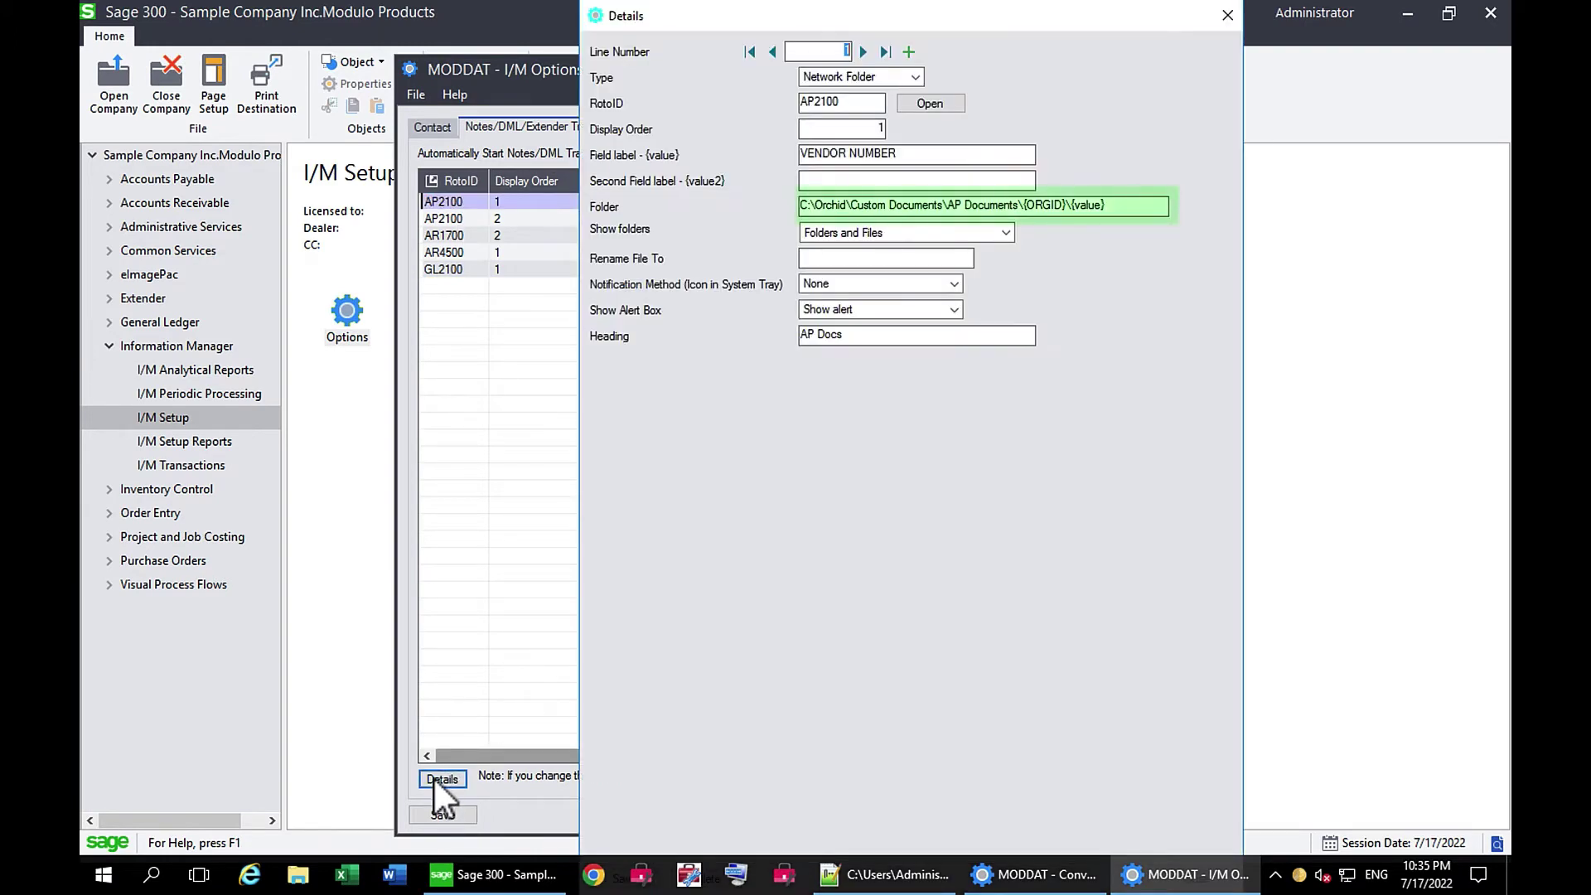
Examine the folder paths configured for the second AP2100 line and the AR1700, AR4500 and GL2100 lines.
{"action": "left_click", "coordinate": [863, 52]}
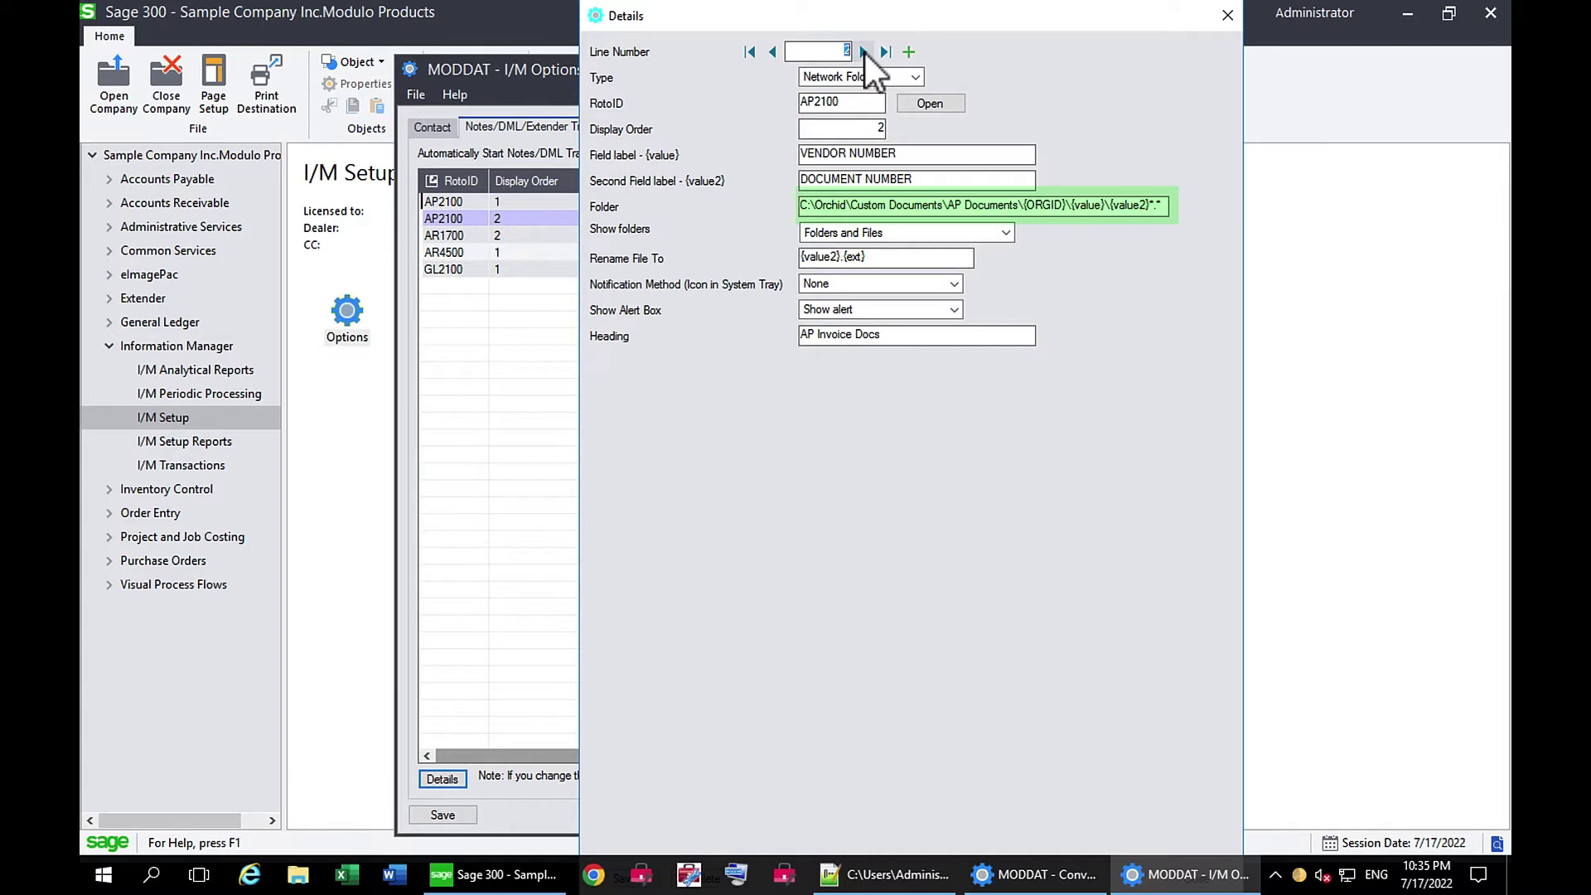
{"action": "left_click", "coordinate": [863, 52]}
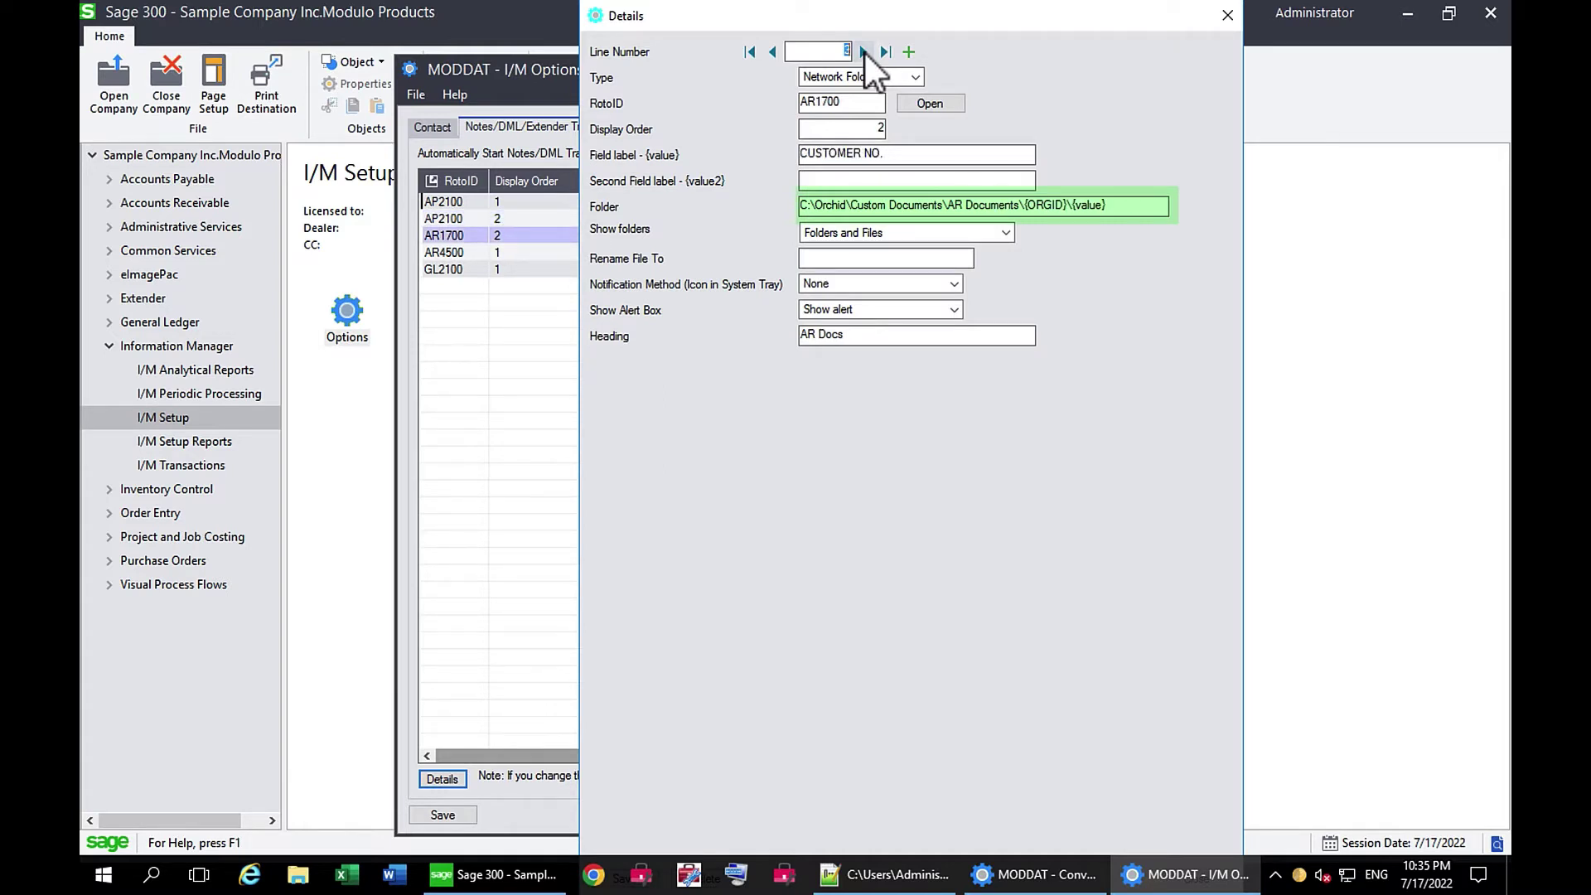
{"action": "left_click", "coordinate": [864, 52]}
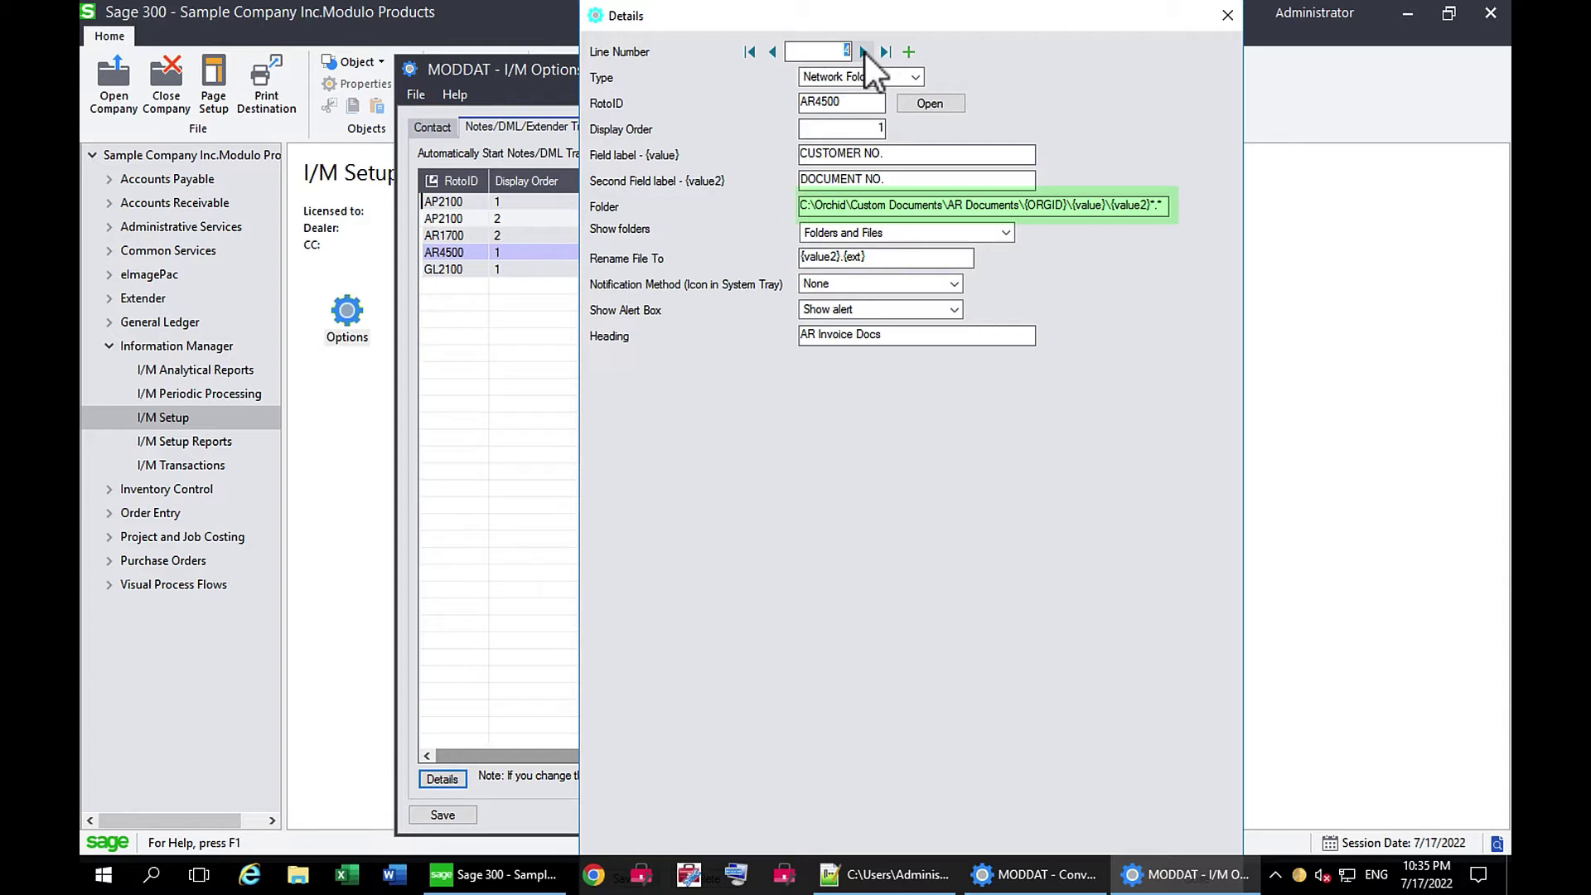
{"action": "left_click", "coordinate": [863, 52]}
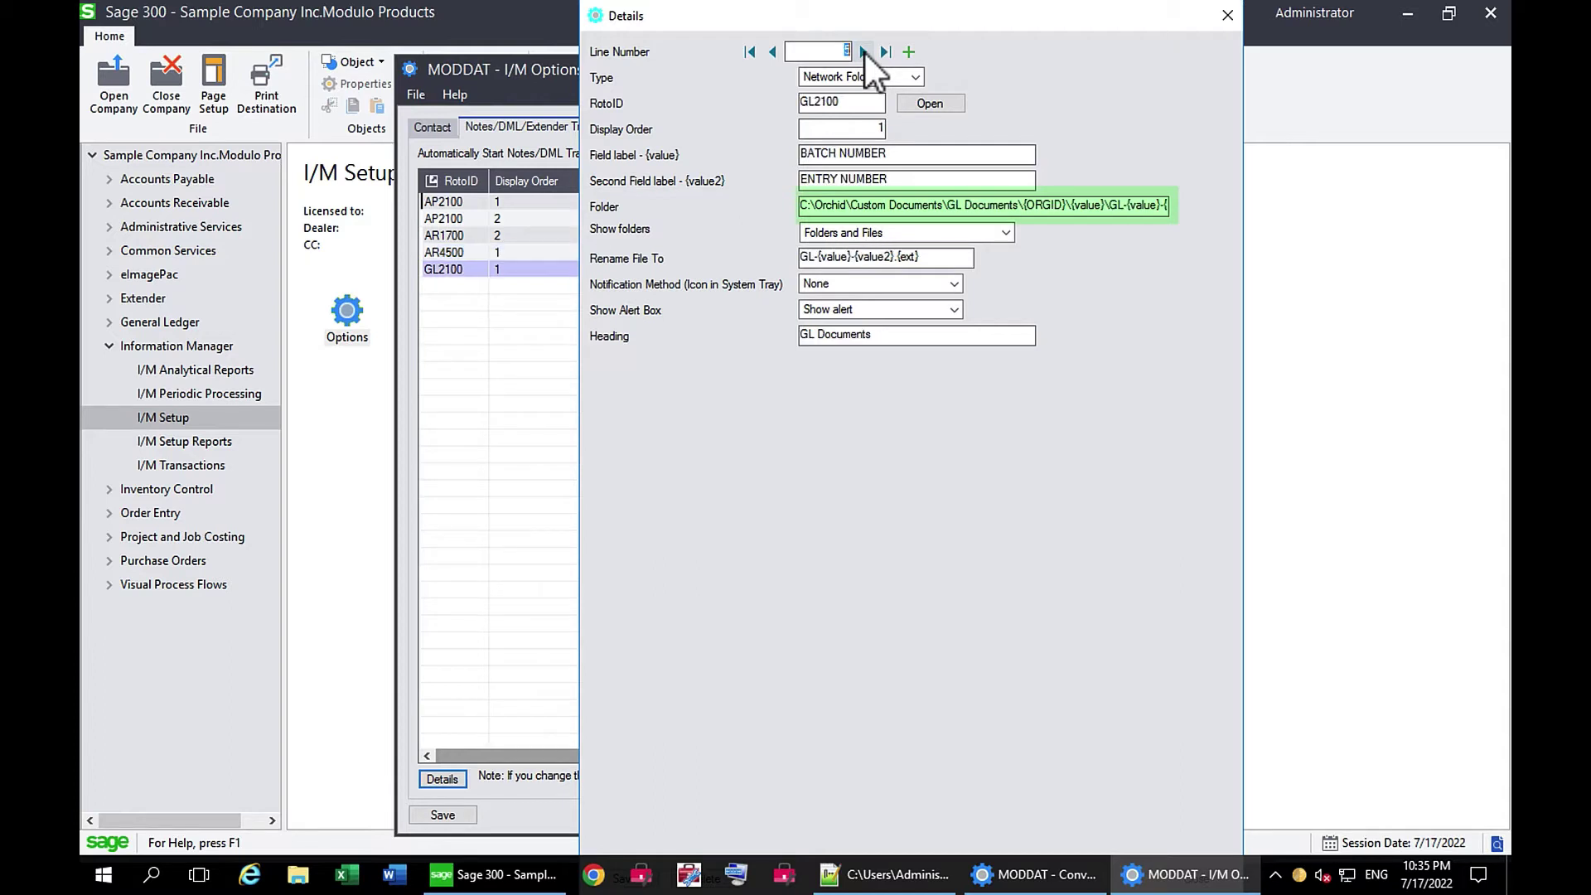
{"action": "left_click", "coordinate": [1098, 204]}
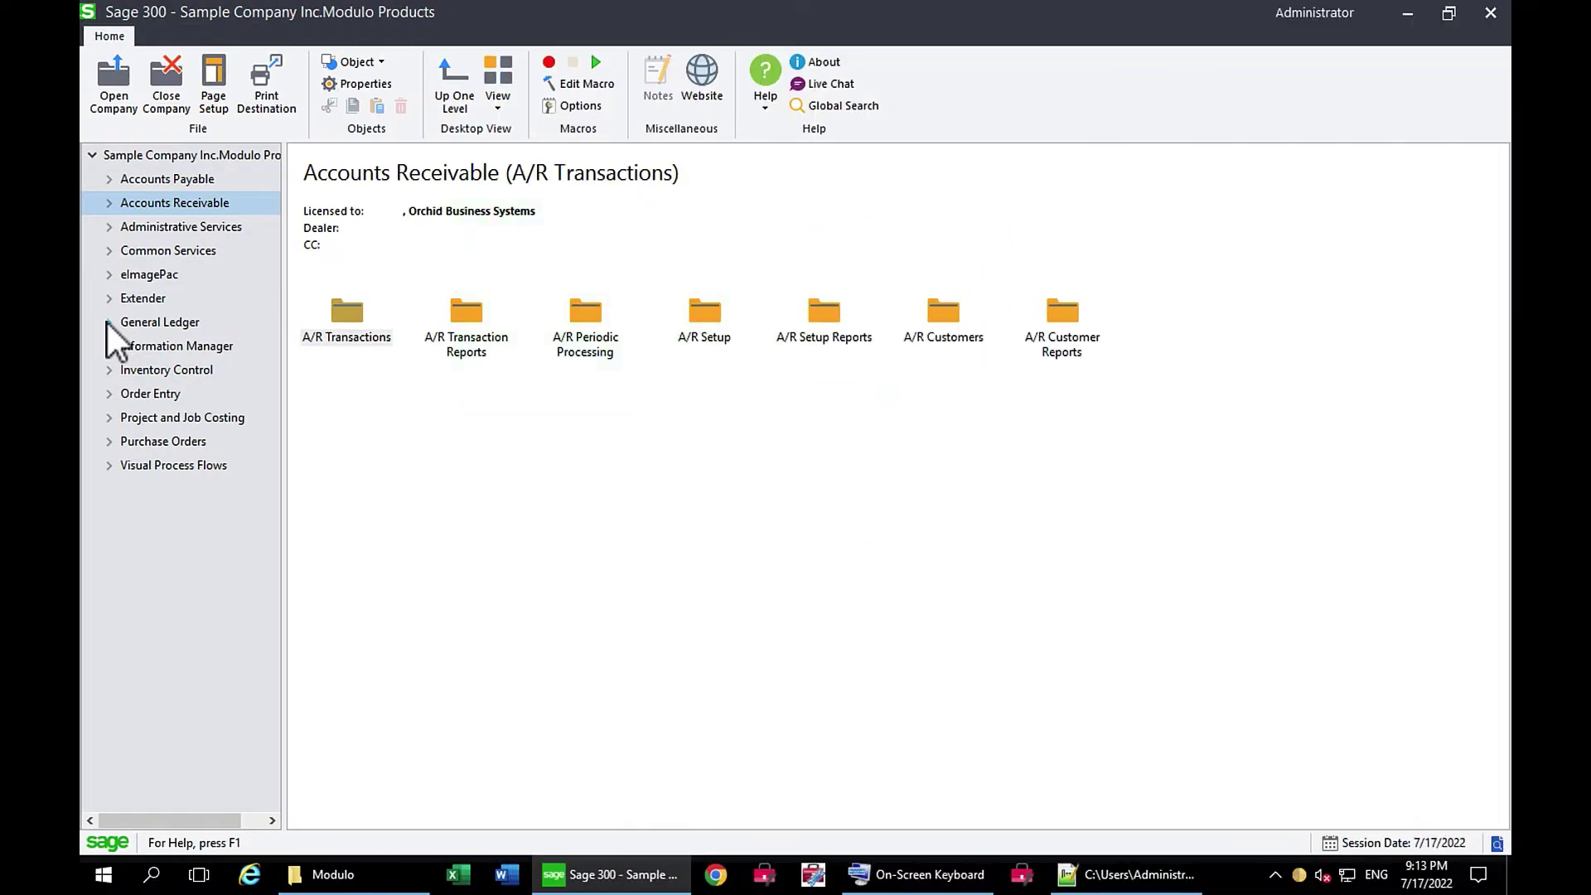
Open the Extender modules list and select the Orchid Tools Class v5.5.1 module to view its scripts.
{"action": "left_click", "coordinate": [108, 299]}
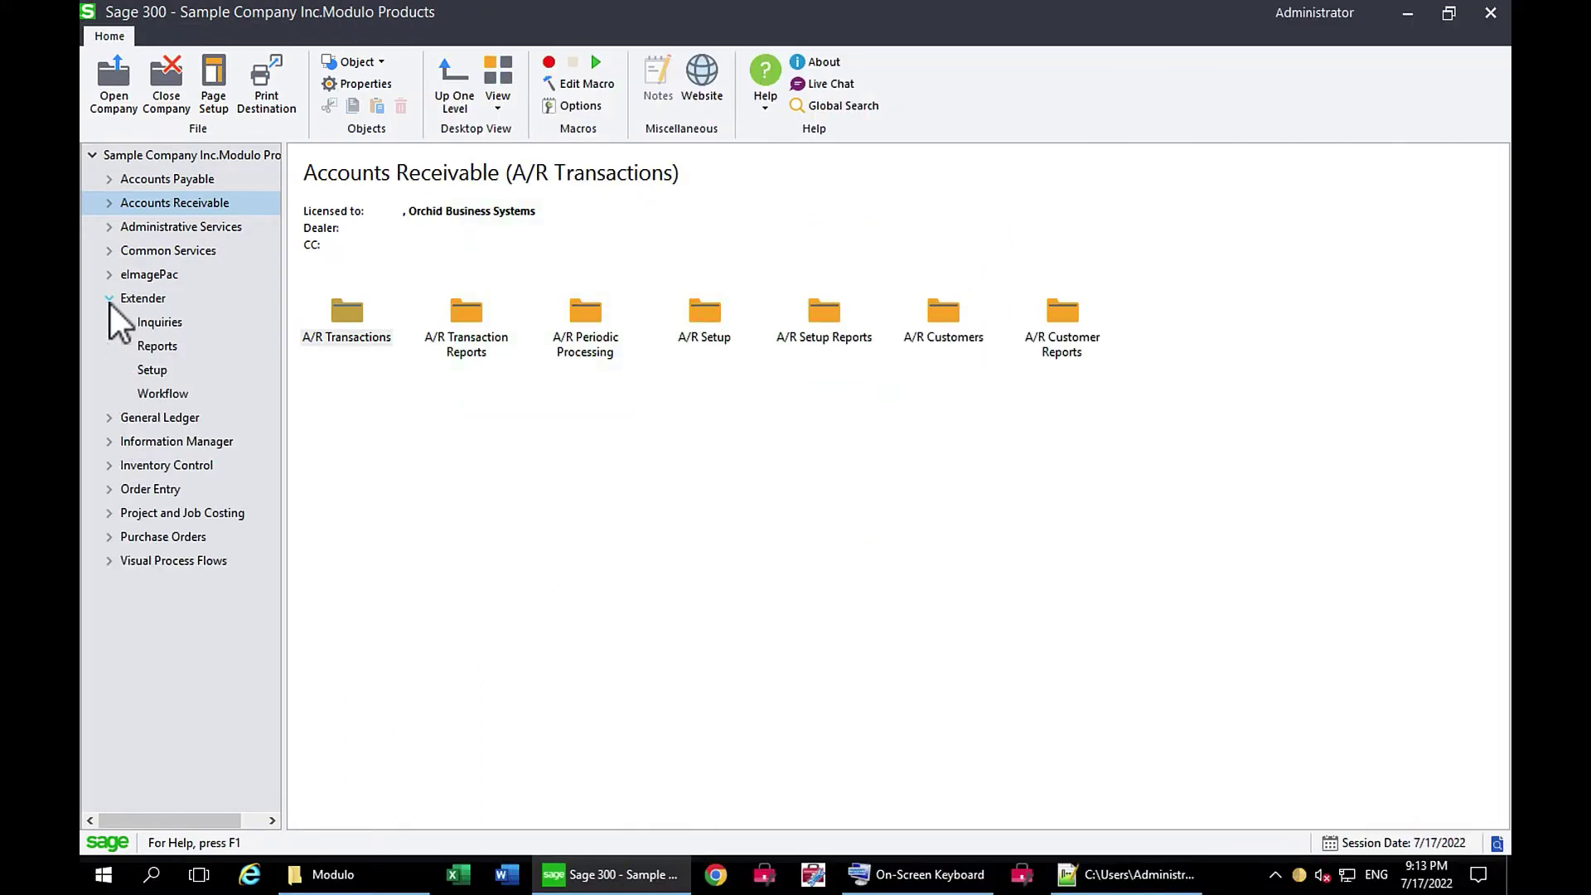
{"action": "left_click", "coordinate": [143, 299]}
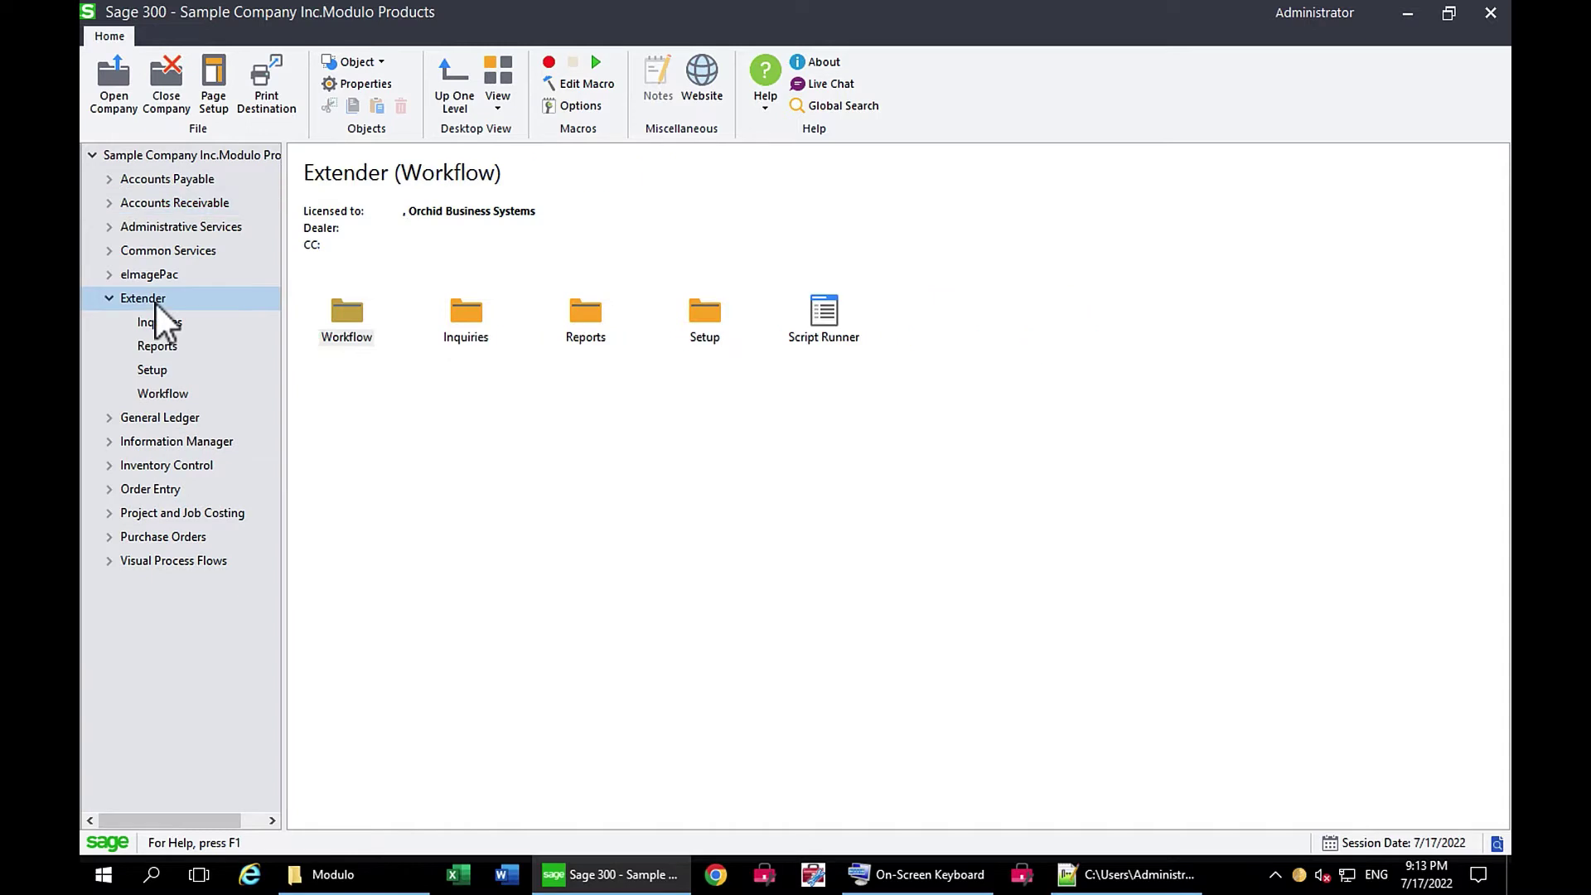
{"action": "left_click", "coordinate": [148, 372]}
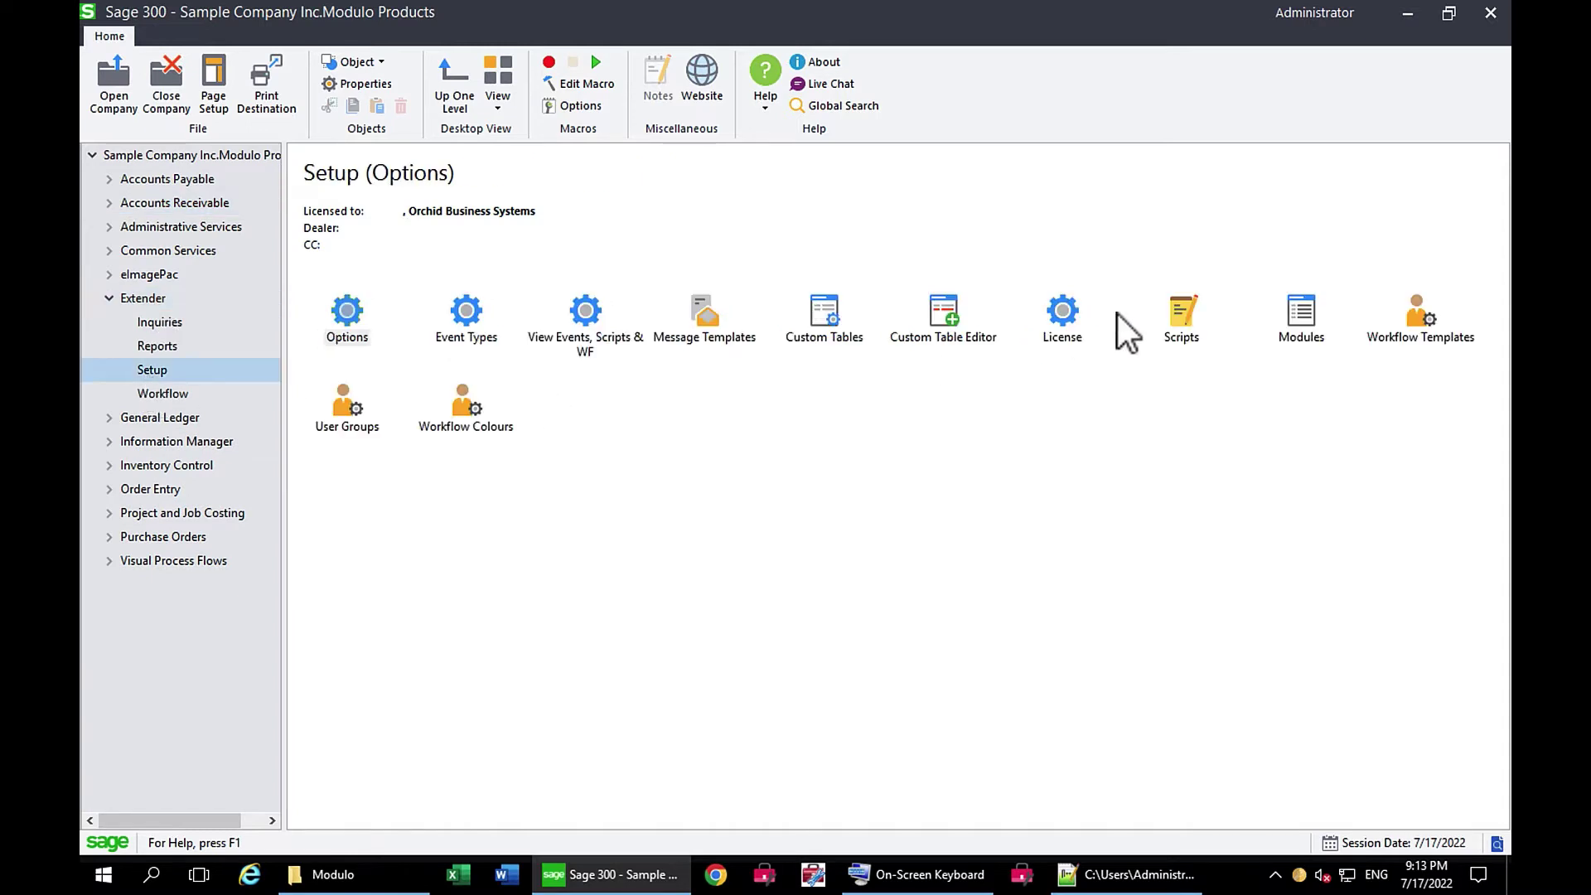
{"action": "double_click", "coordinate": [1290, 323]}
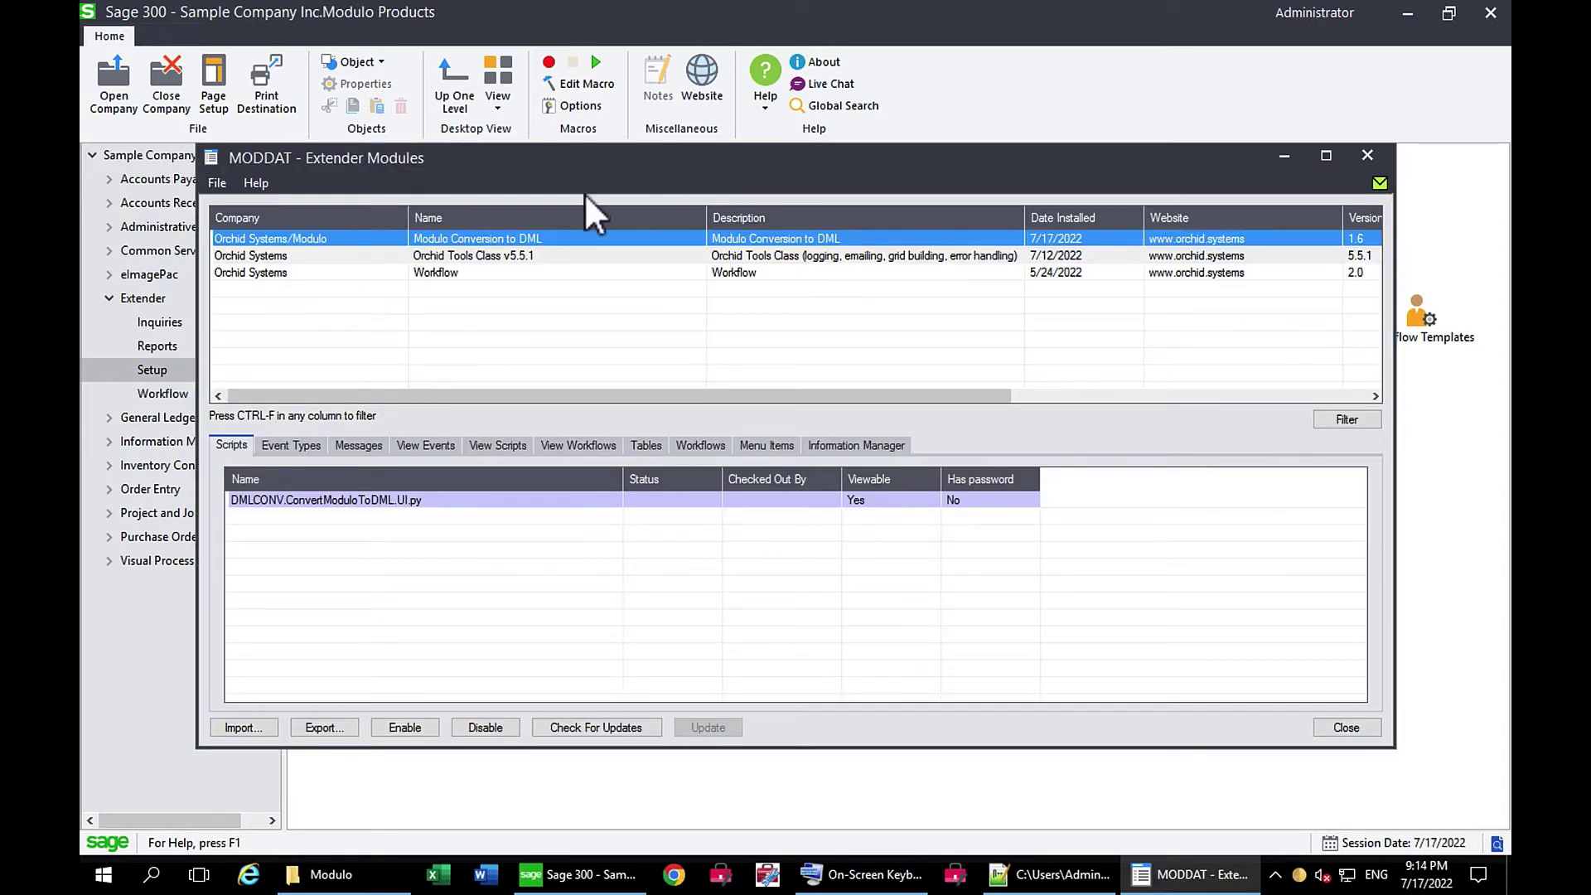
{"action": "left_click", "coordinate": [439, 257]}
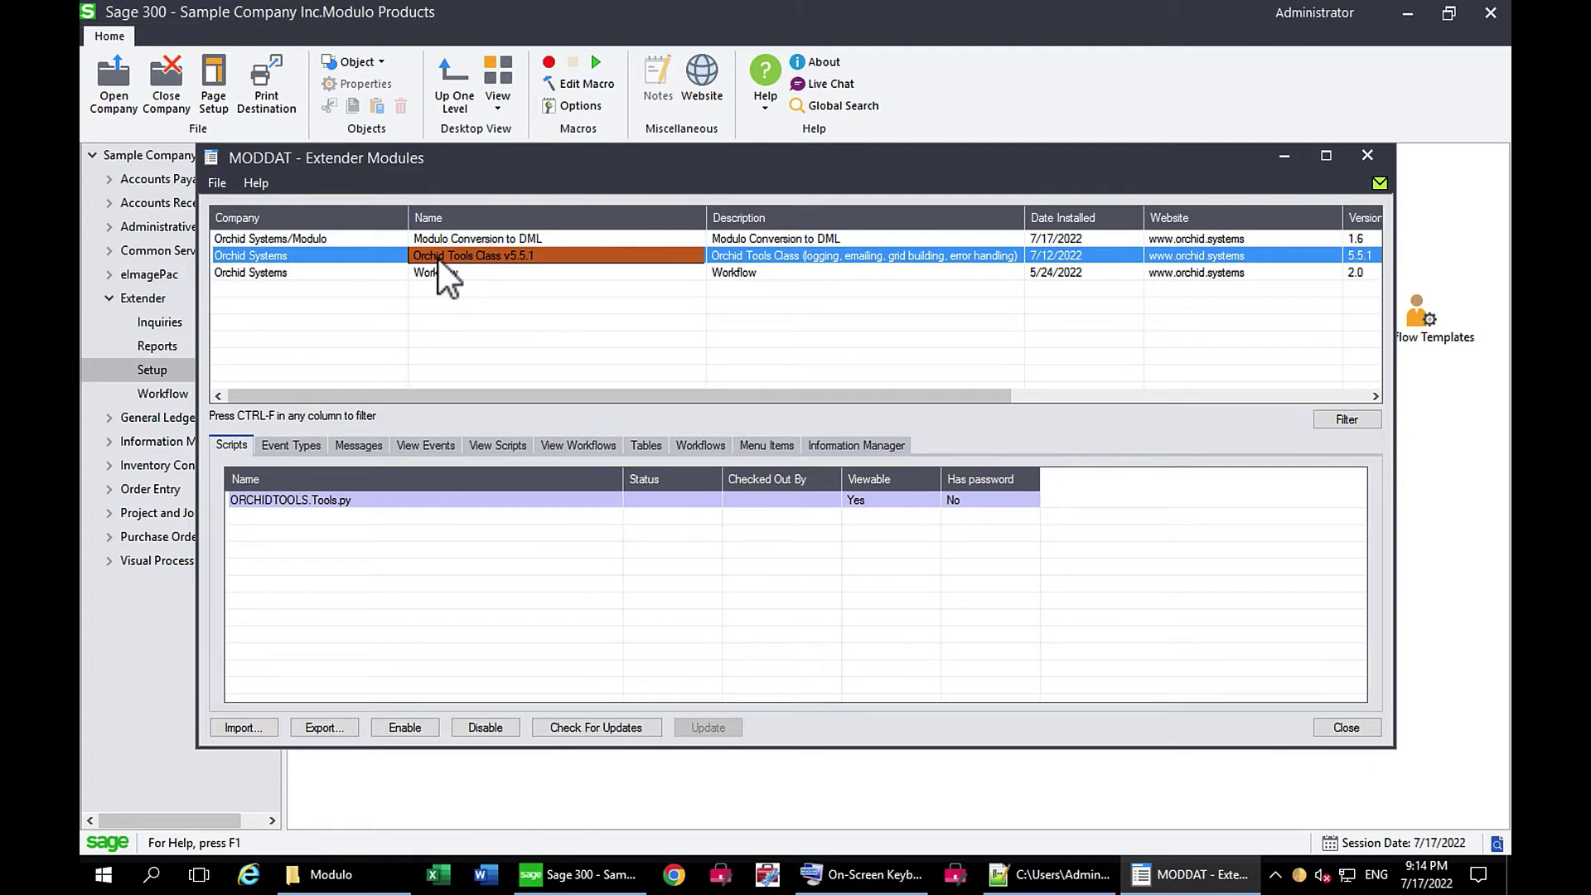
View the scripts of the Modulo Conversion to DML module and close the Extender modules list.
{"action": "left_click", "coordinate": [437, 237]}
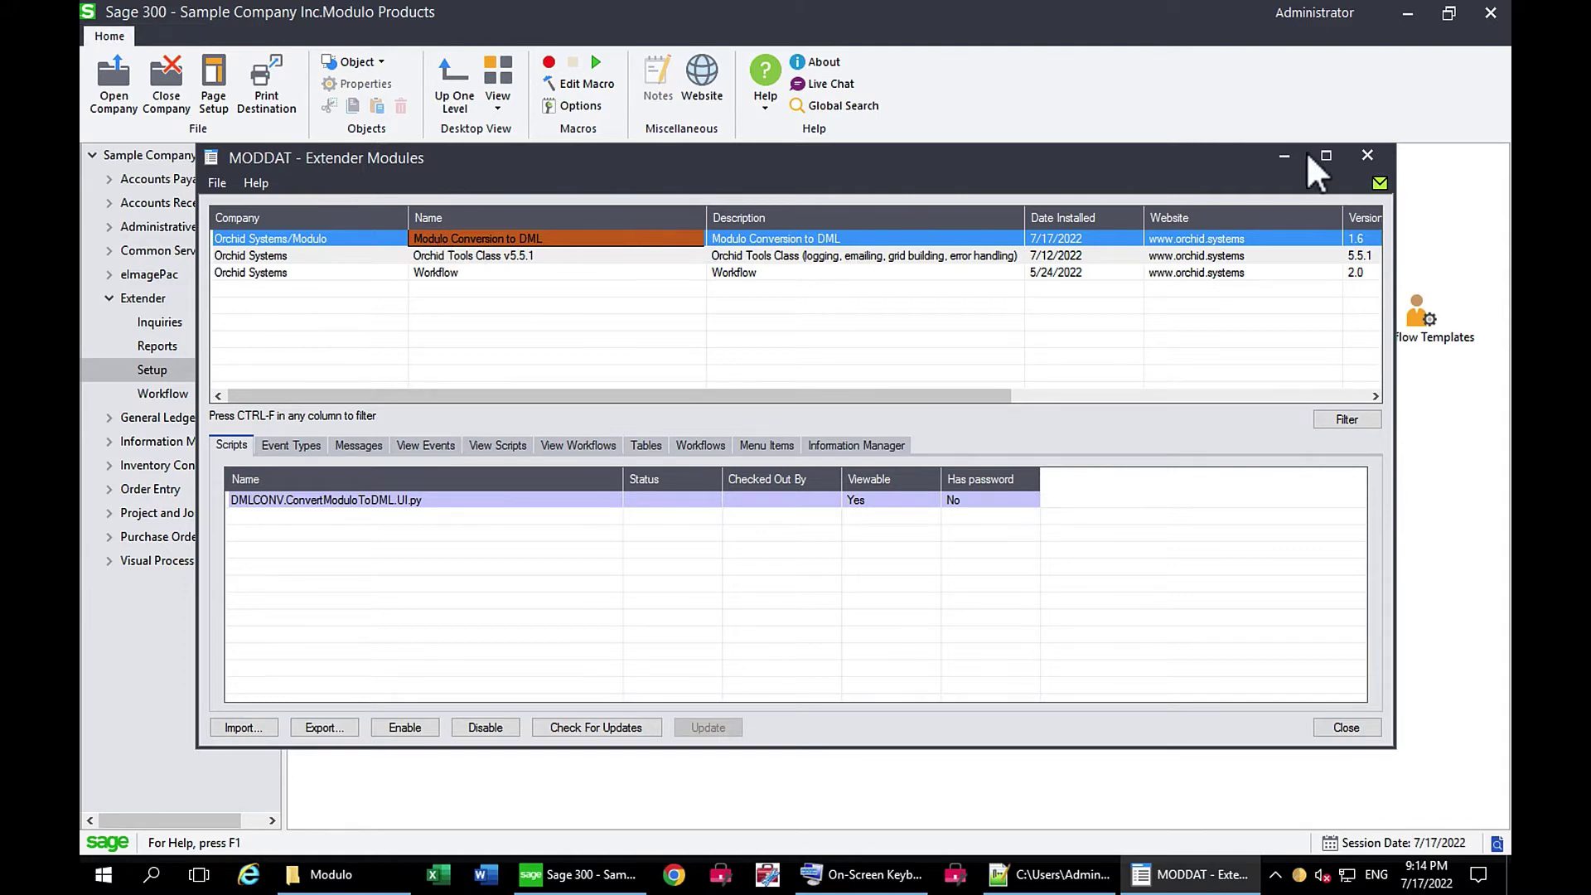
{"action": "left_click", "coordinate": [1367, 157]}
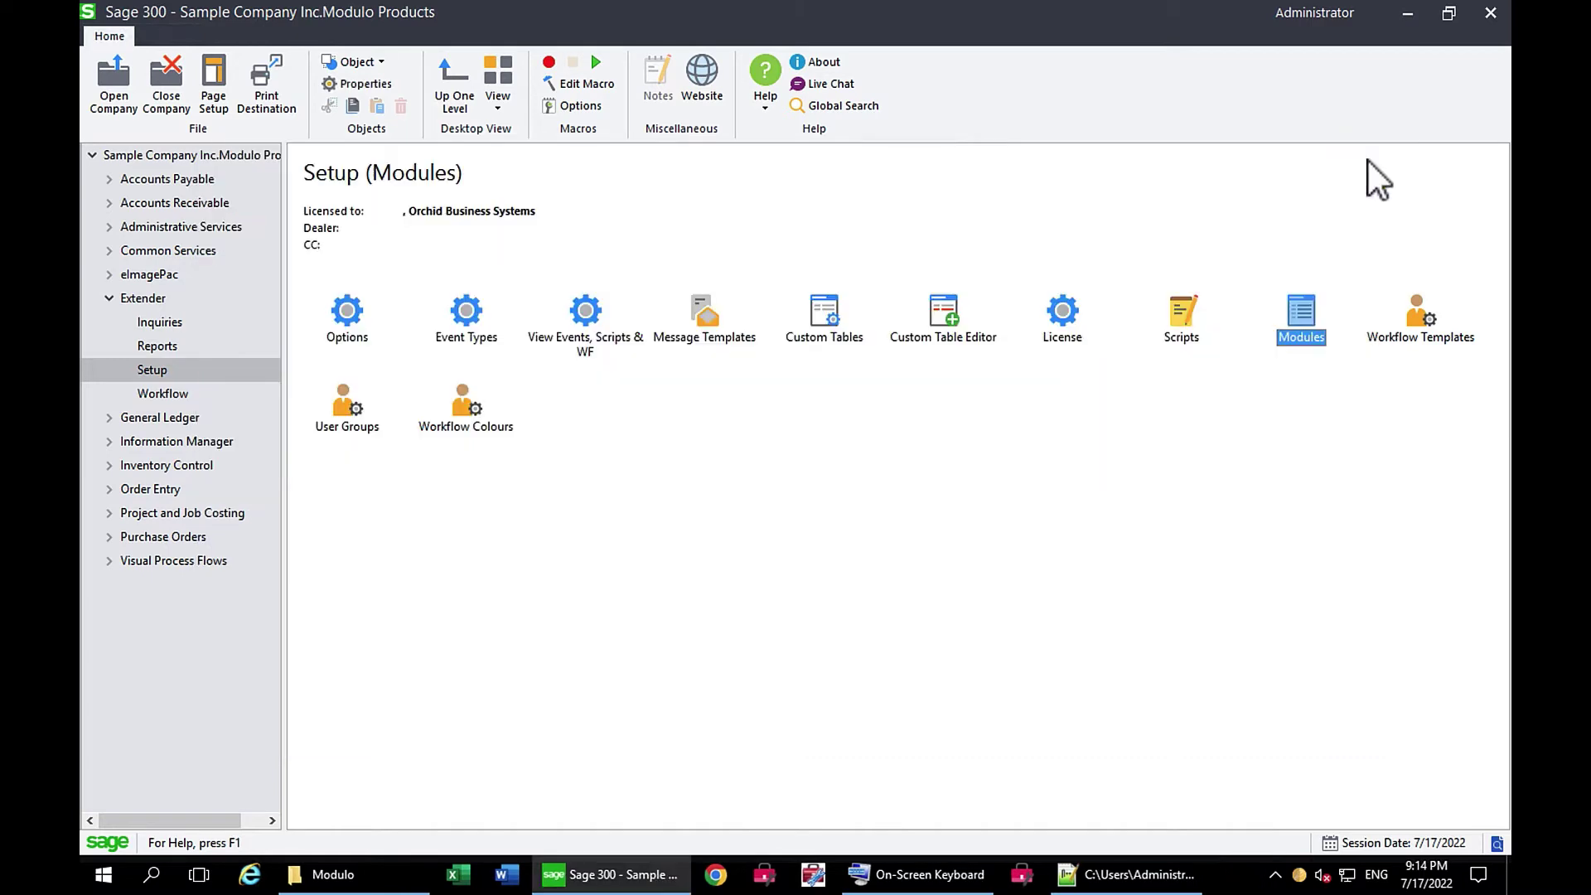
Load the Modulo to DML Conversion table in the Custom Table Editor and review its Copy Files operation and A/P invoice rename pattern.
{"action": "double_click", "coordinate": [942, 316]}
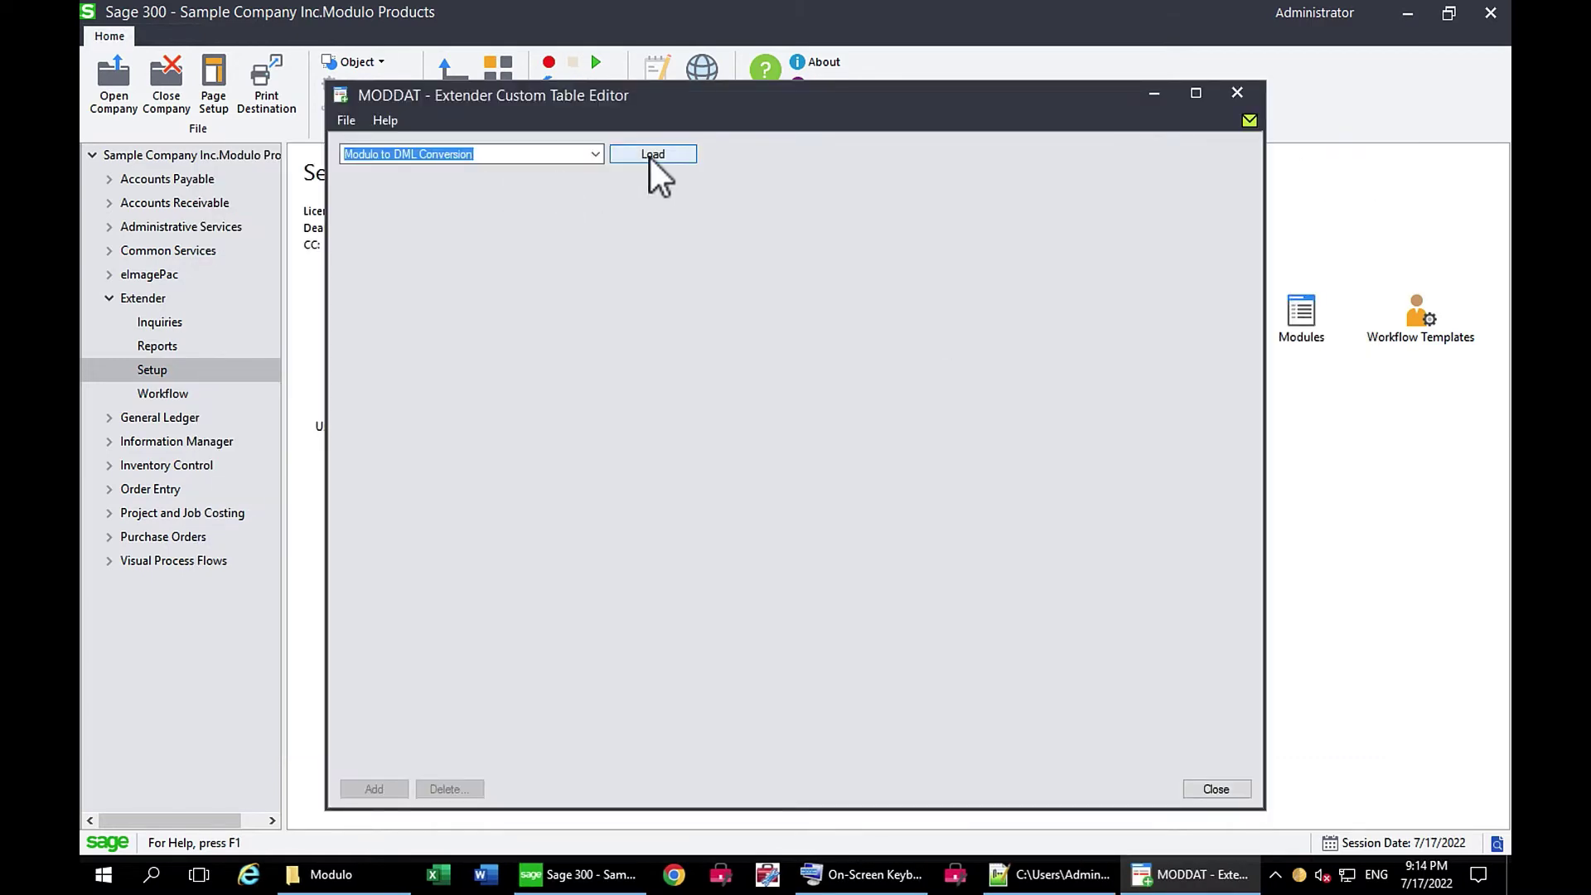
{"action": "left_click", "coordinate": [650, 157]}
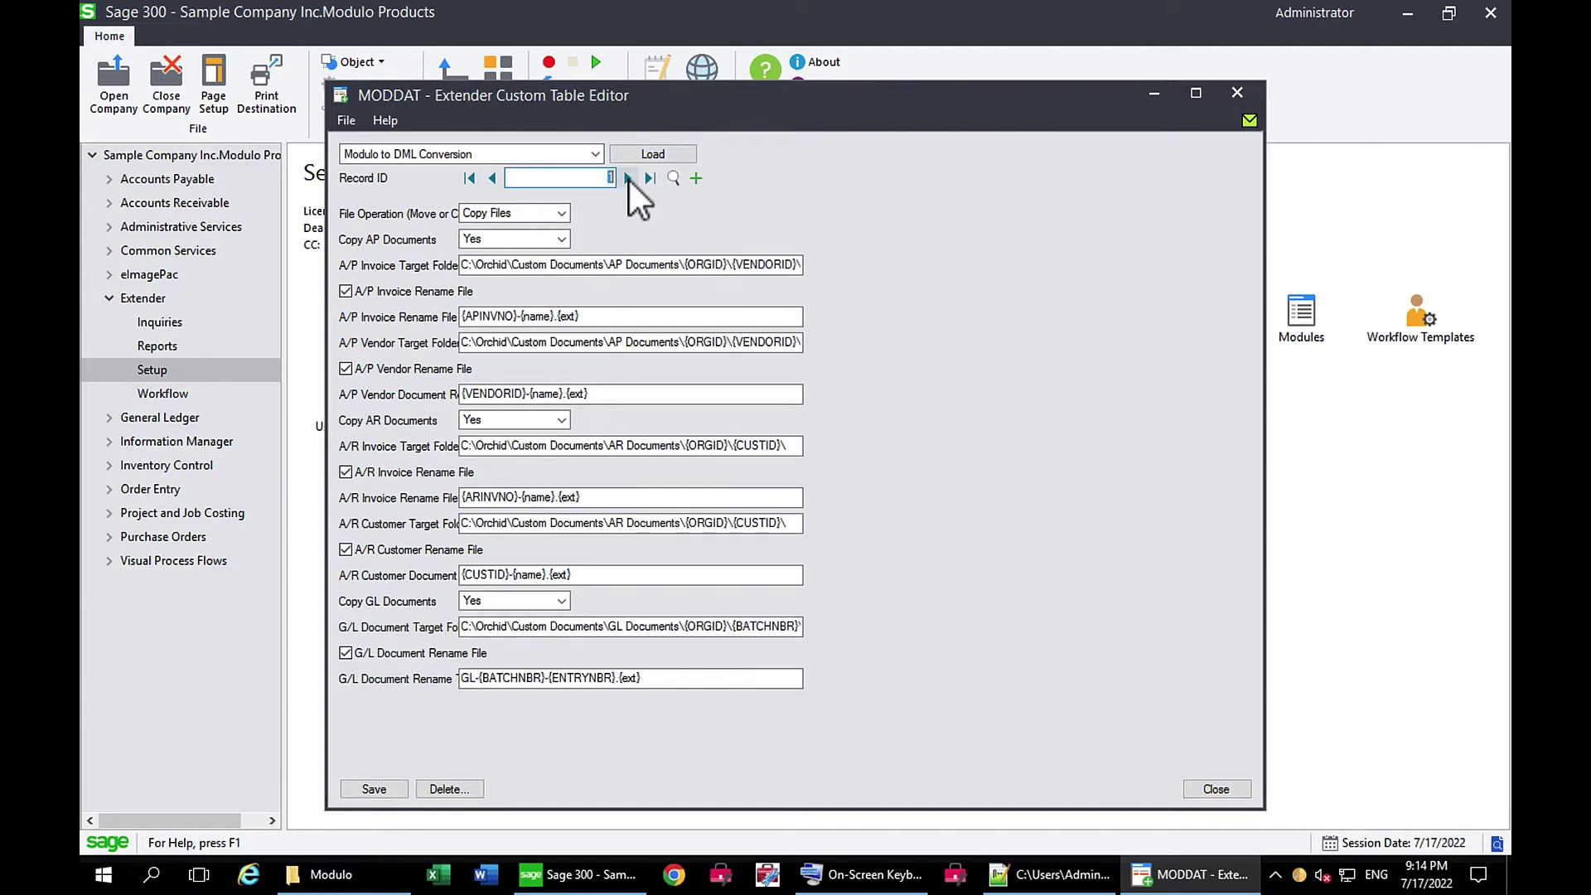
{"action": "left_click", "coordinate": [561, 214]}
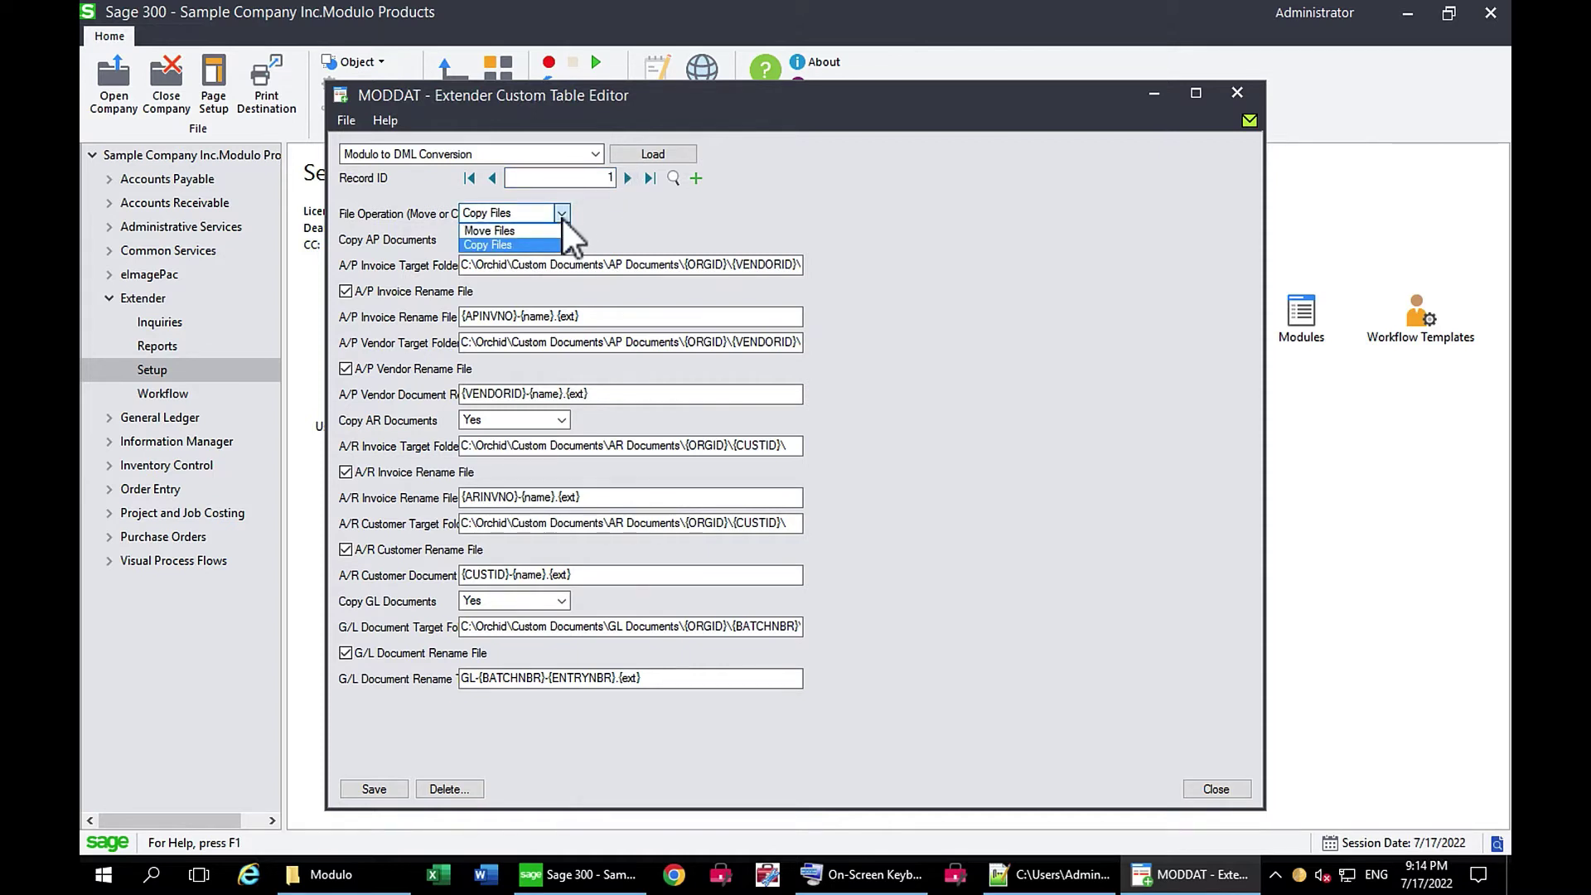
{"action": "left_click", "coordinate": [542, 246]}
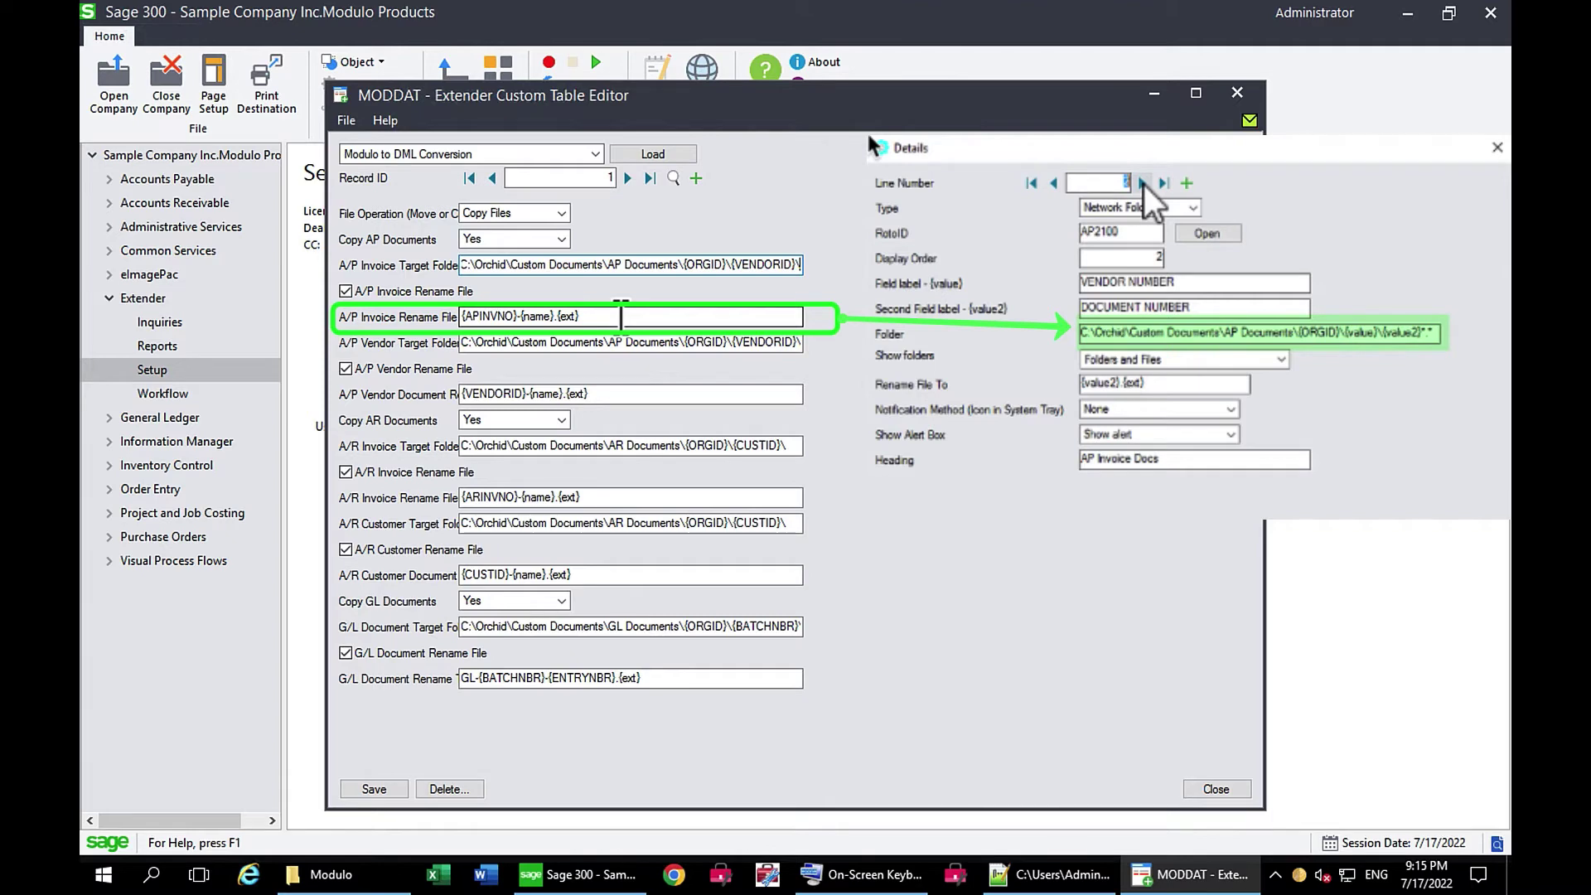
{"action": "left_click", "coordinate": [465, 317]}
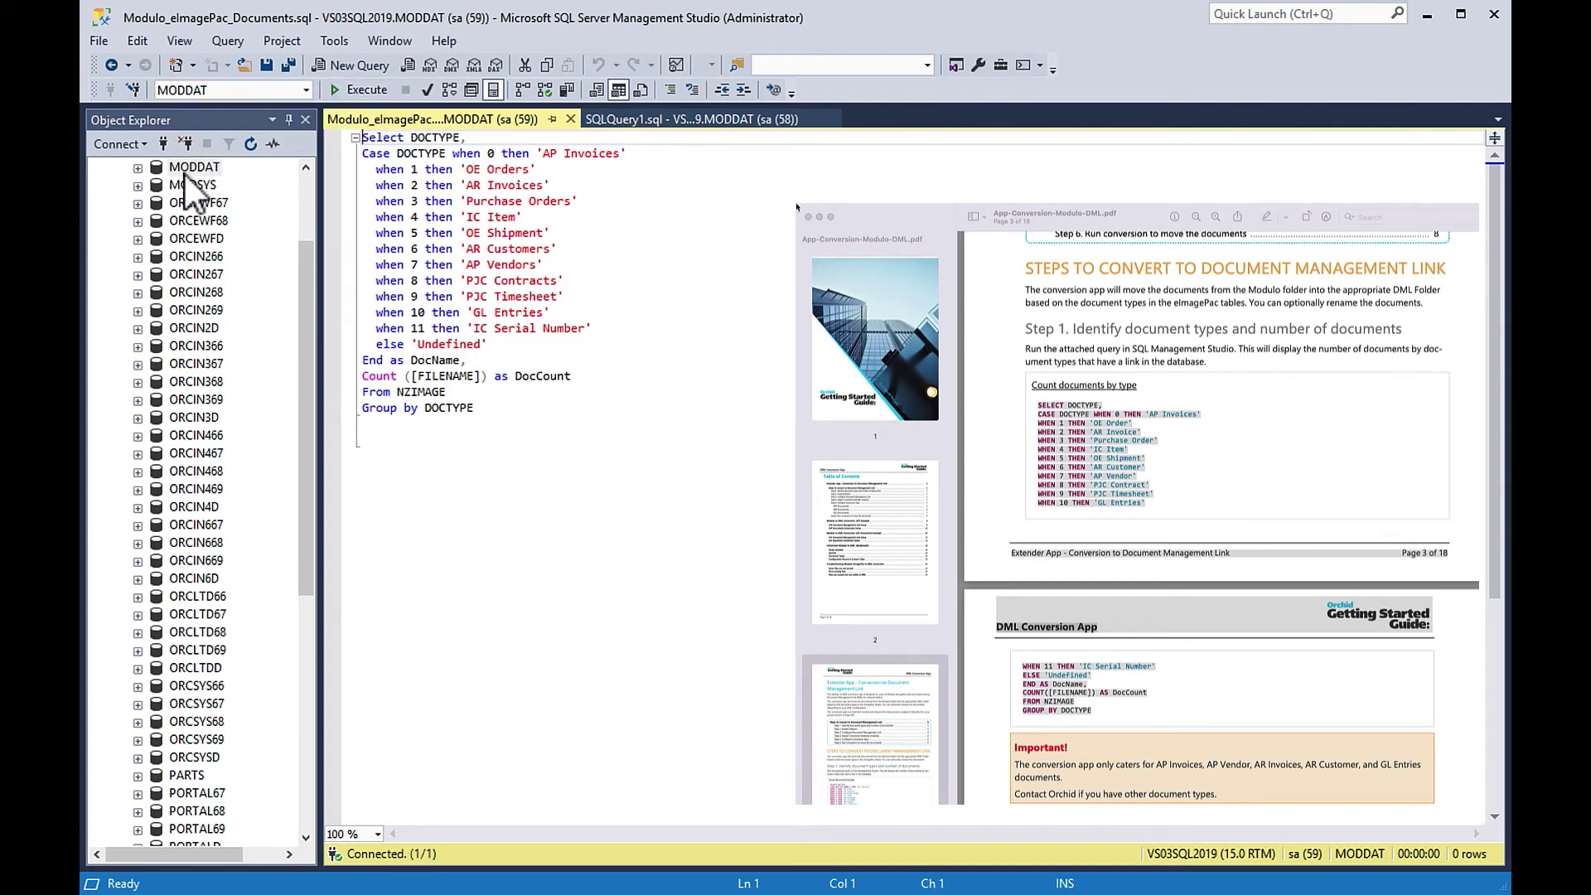
In SQL Server Management Studio, run the Modulo document count query on MODDAT and examine each document type from AP Invoices to GL Entries.
{"action": "left_click", "coordinate": [361, 93]}
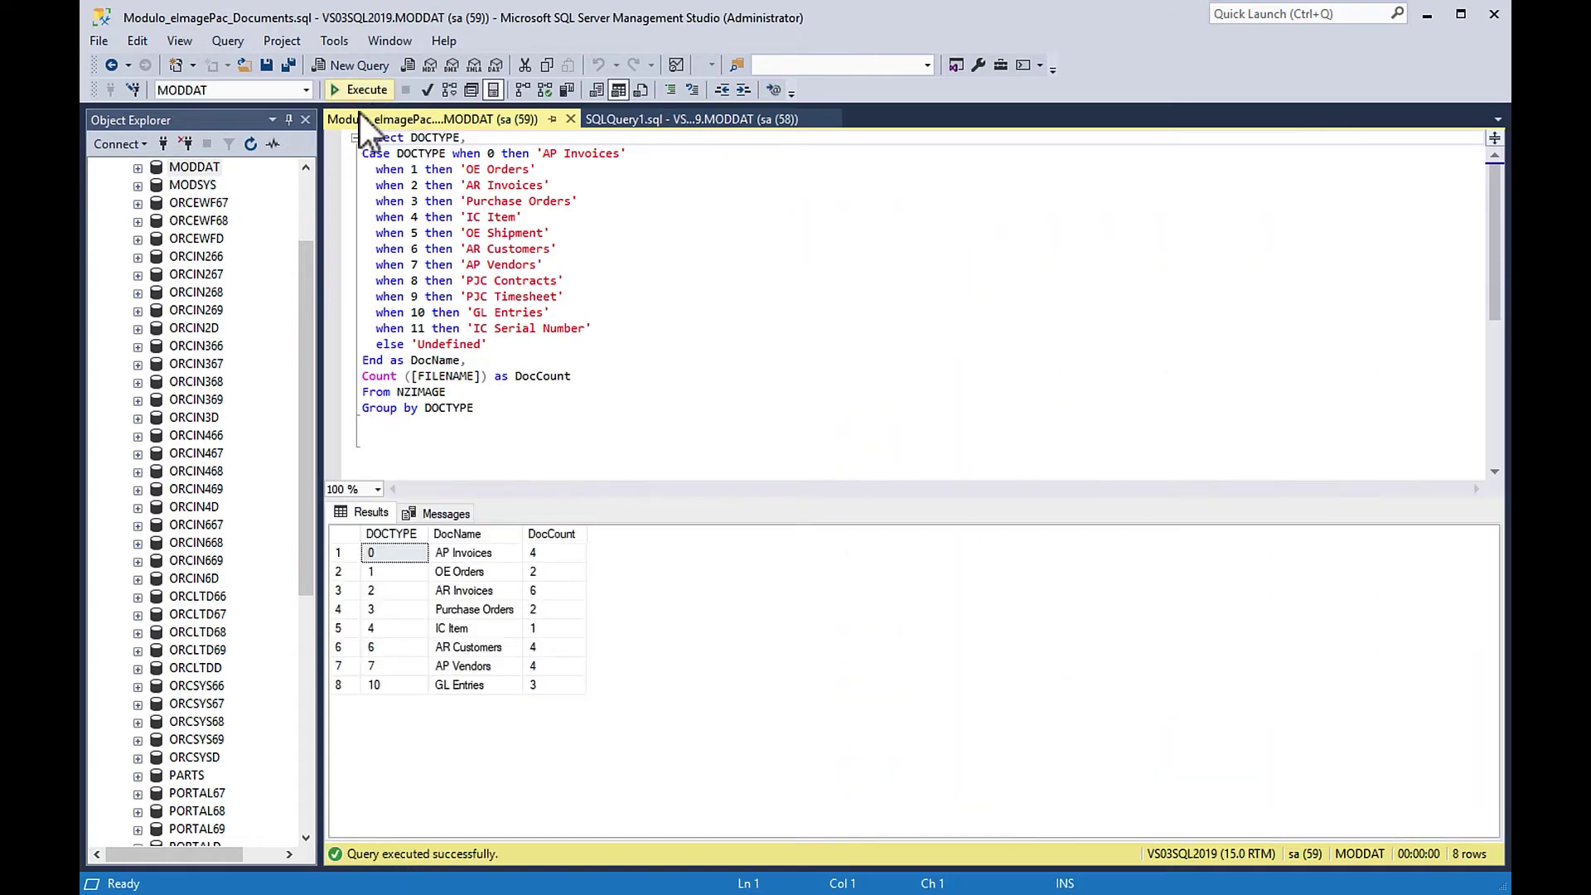
{"action": "left_click", "coordinate": [459, 560]}
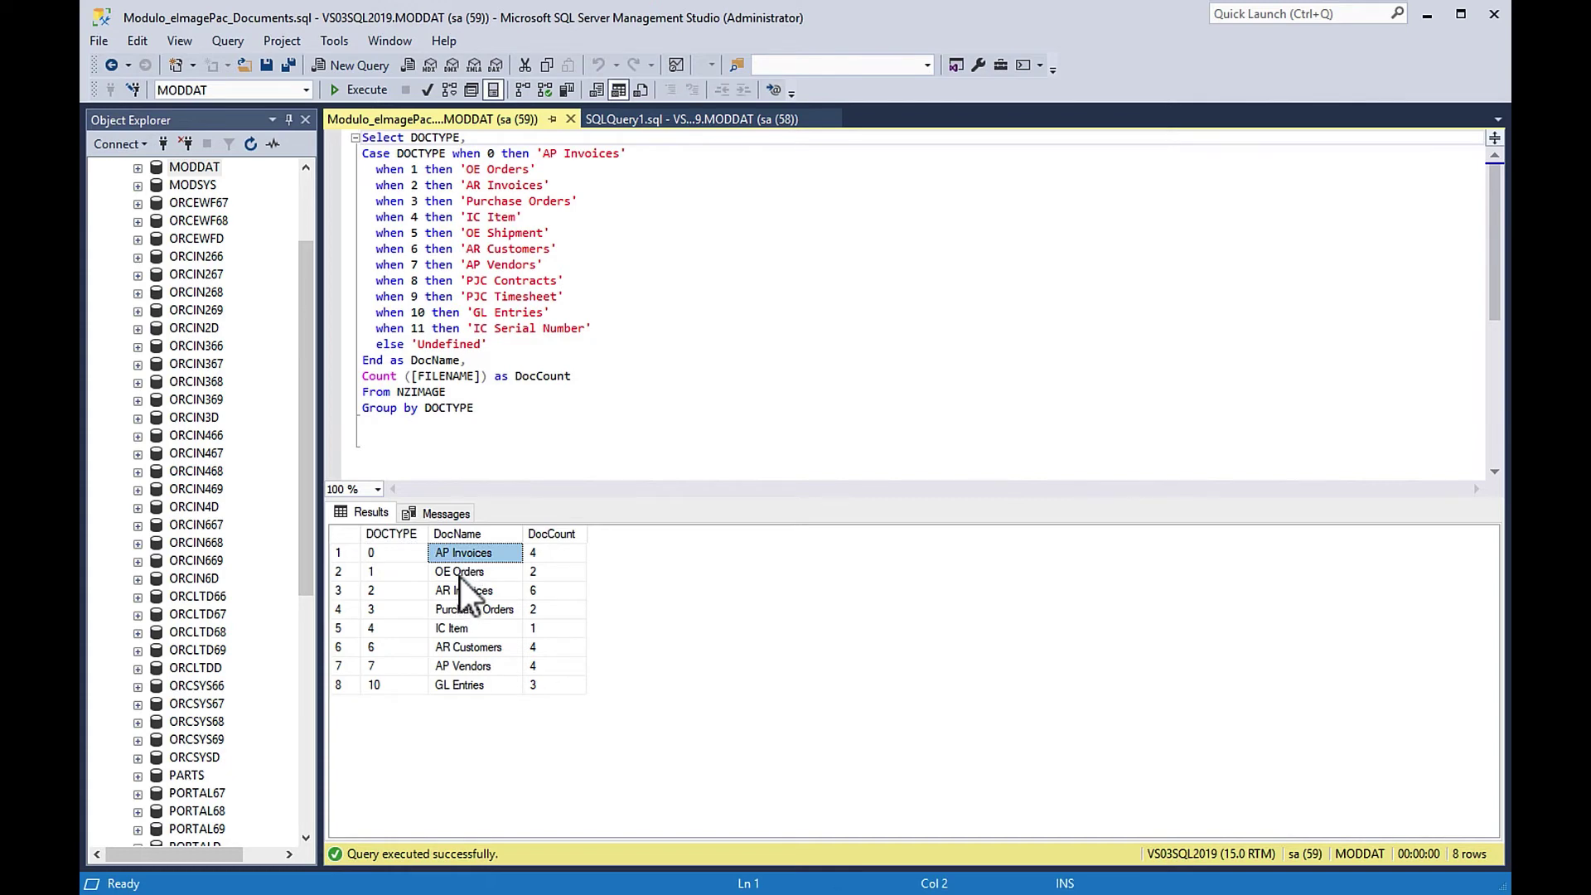
{"action": "left_click", "coordinate": [460, 576]}
{"action": "left_click", "coordinate": [460, 597]}
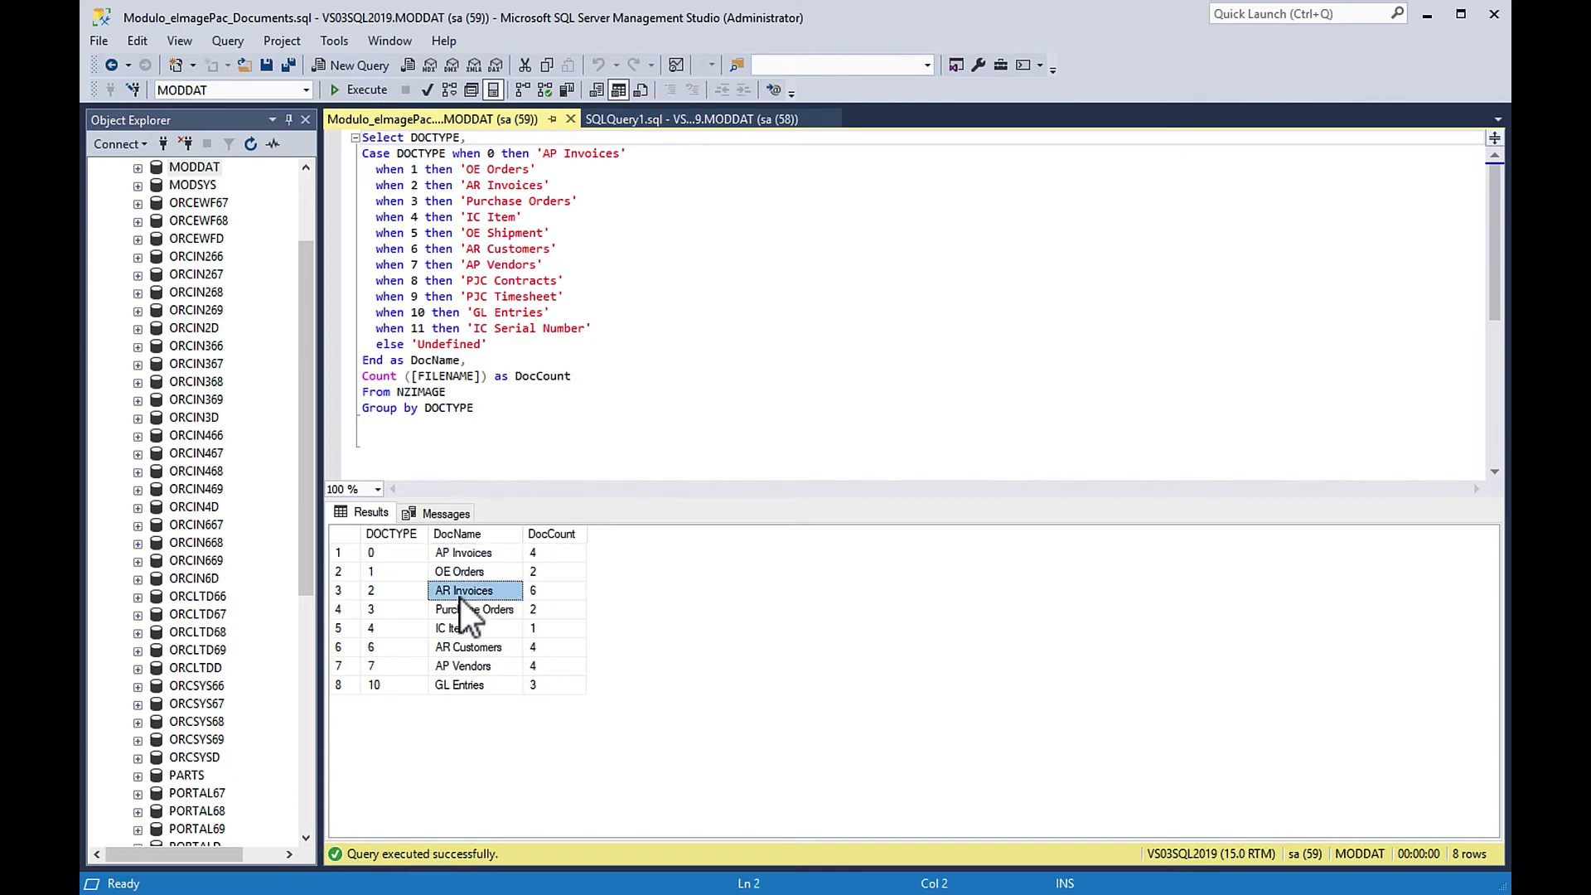
{"action": "left_click", "coordinate": [459, 611]}
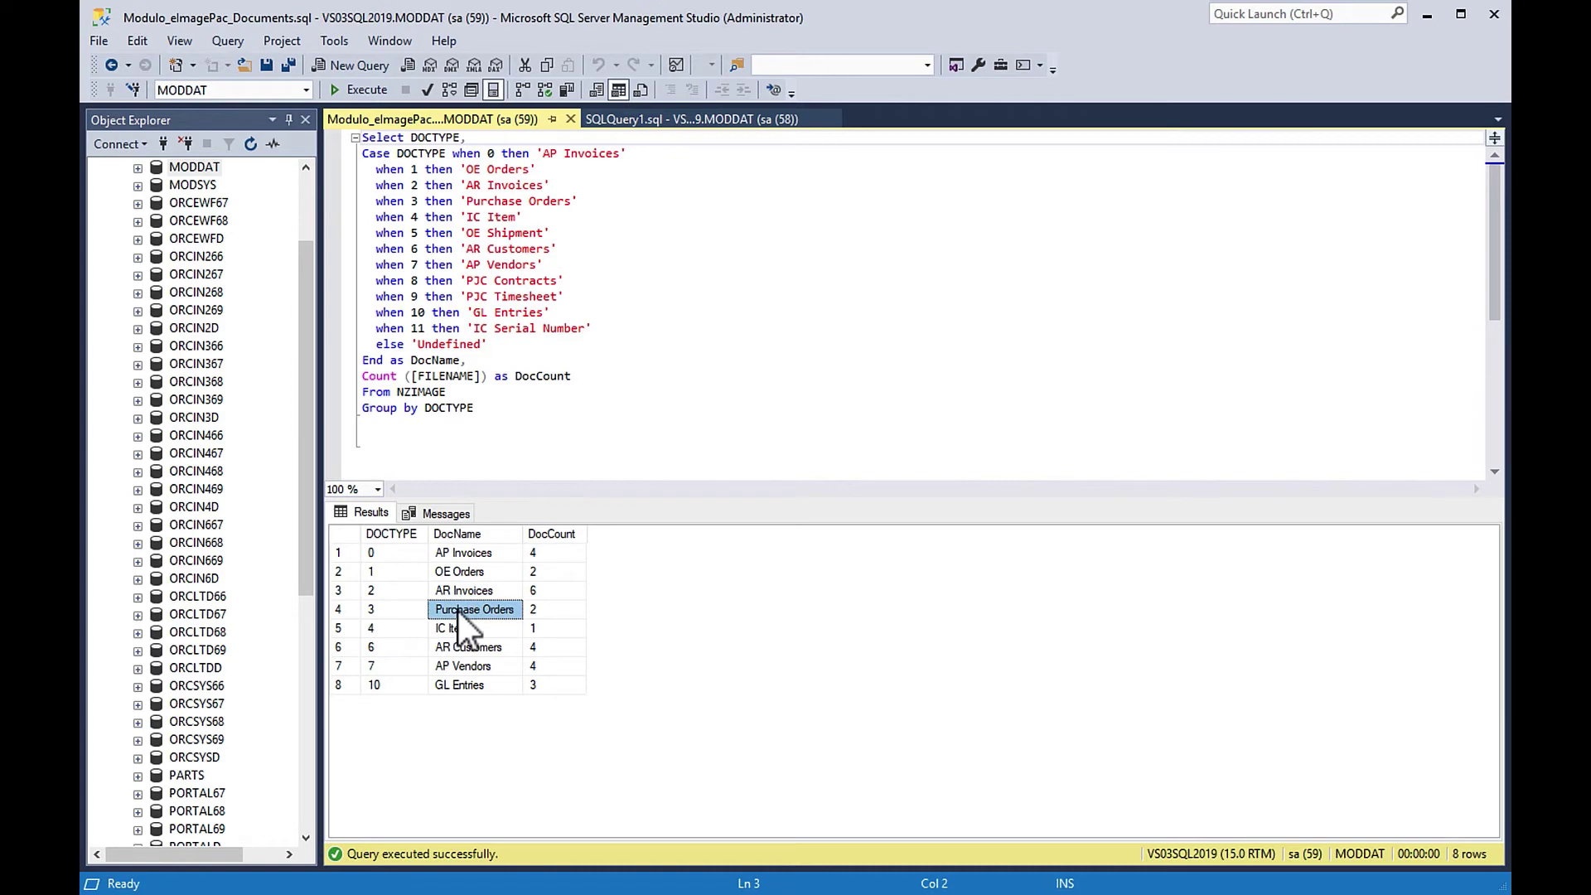
{"action": "left_click", "coordinate": [455, 629]}
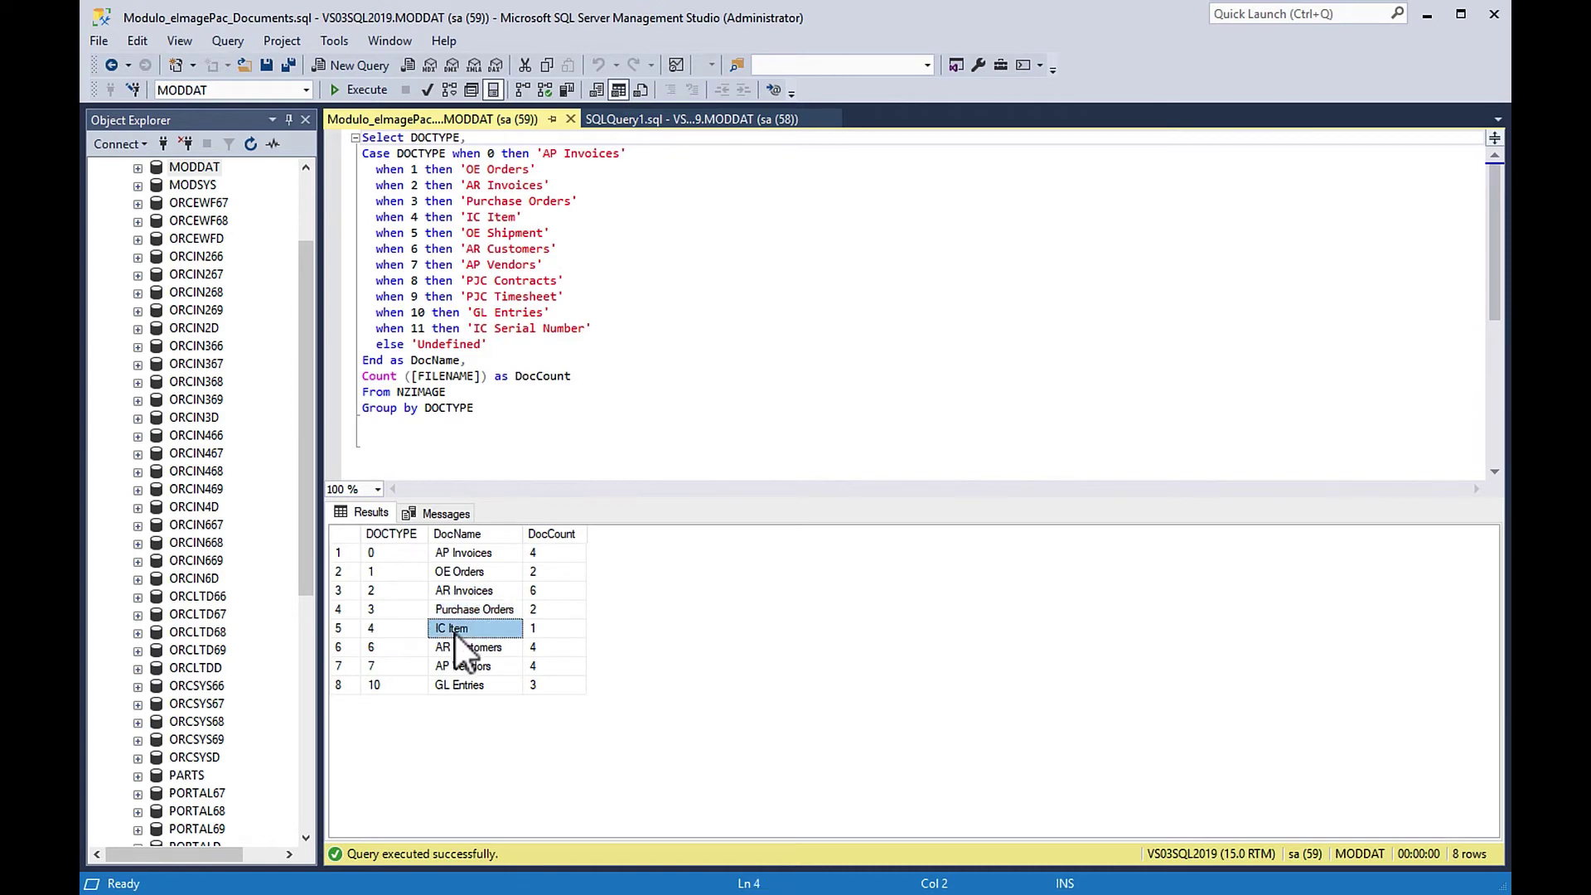
{"action": "left_click", "coordinate": [454, 653]}
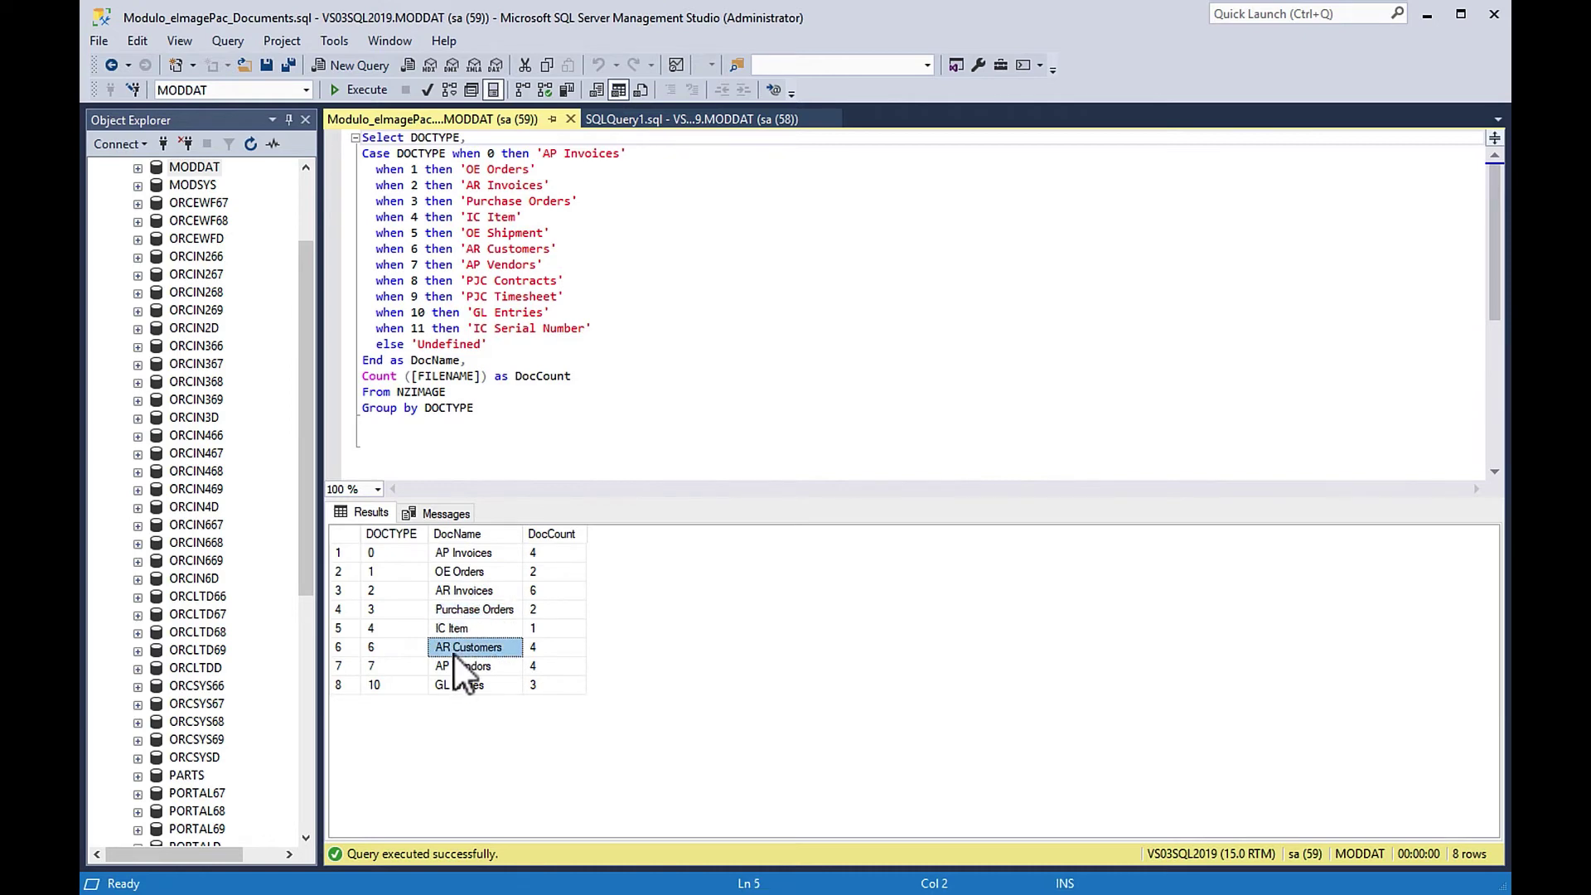
{"action": "left_click", "coordinate": [454, 673]}
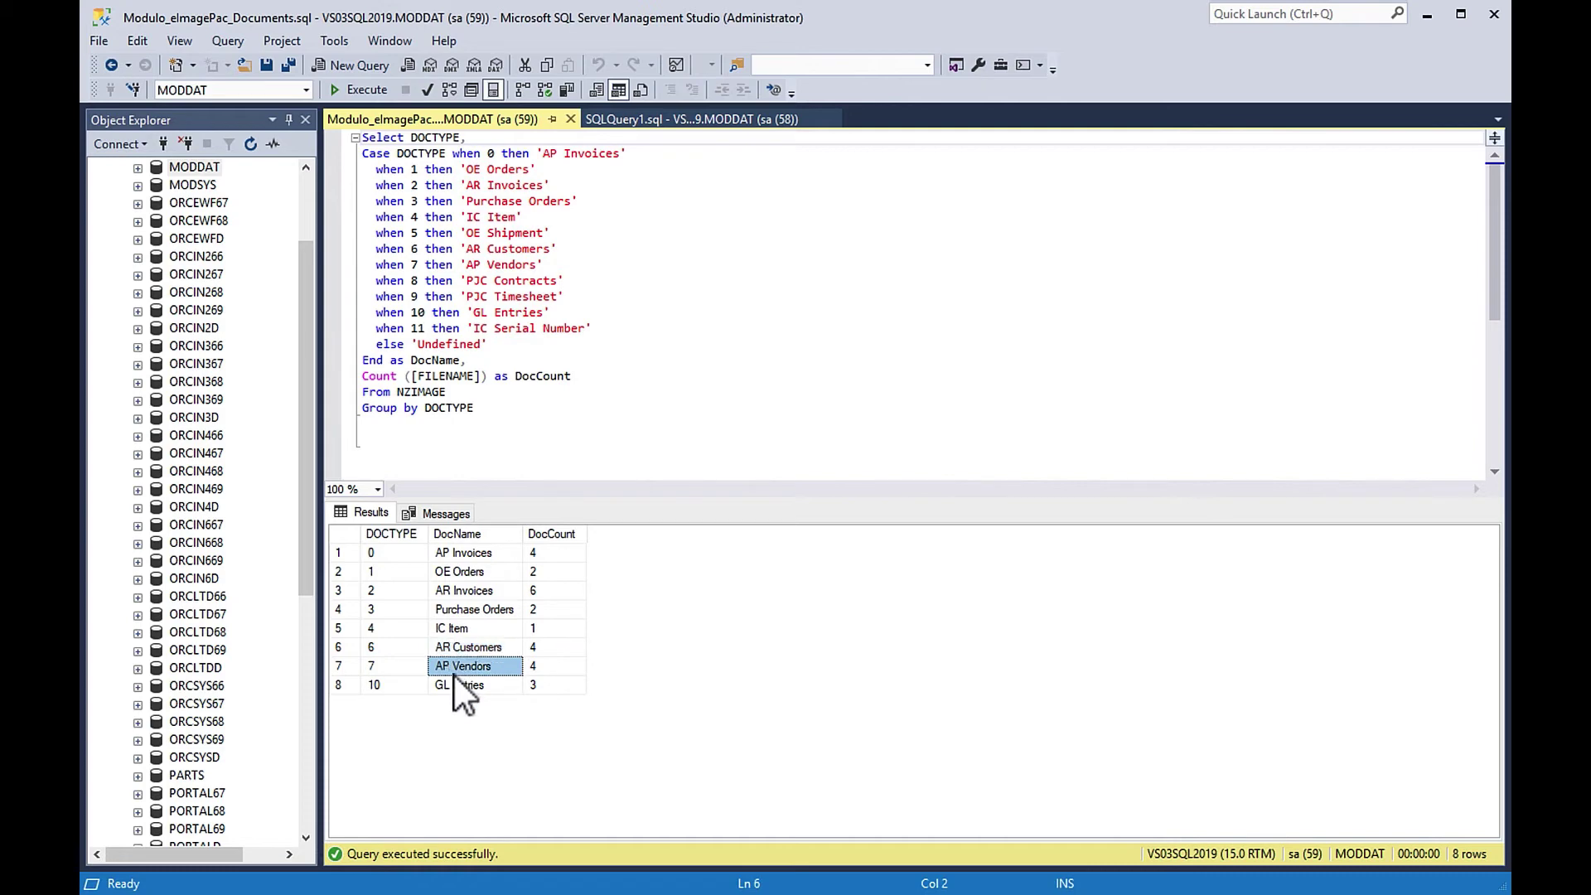
{"action": "left_click", "coordinate": [456, 689]}
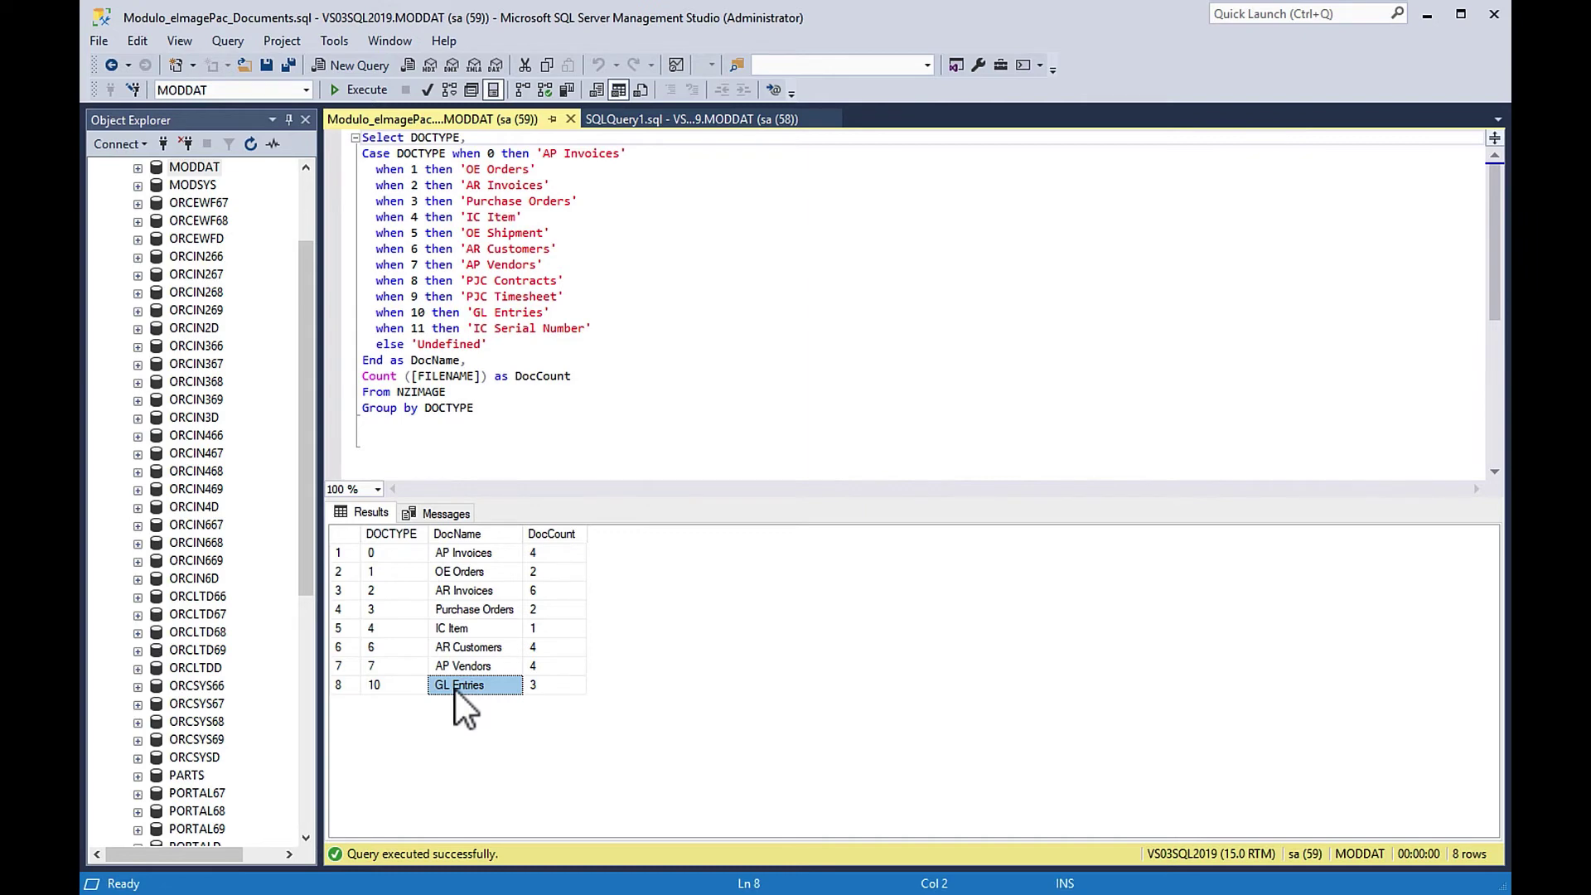
Check the query result rows for convertible document types, including AP Invoices, AR Customers, AP Vendors and GL Entries.
{"action": "left_click", "coordinate": [479, 556]}
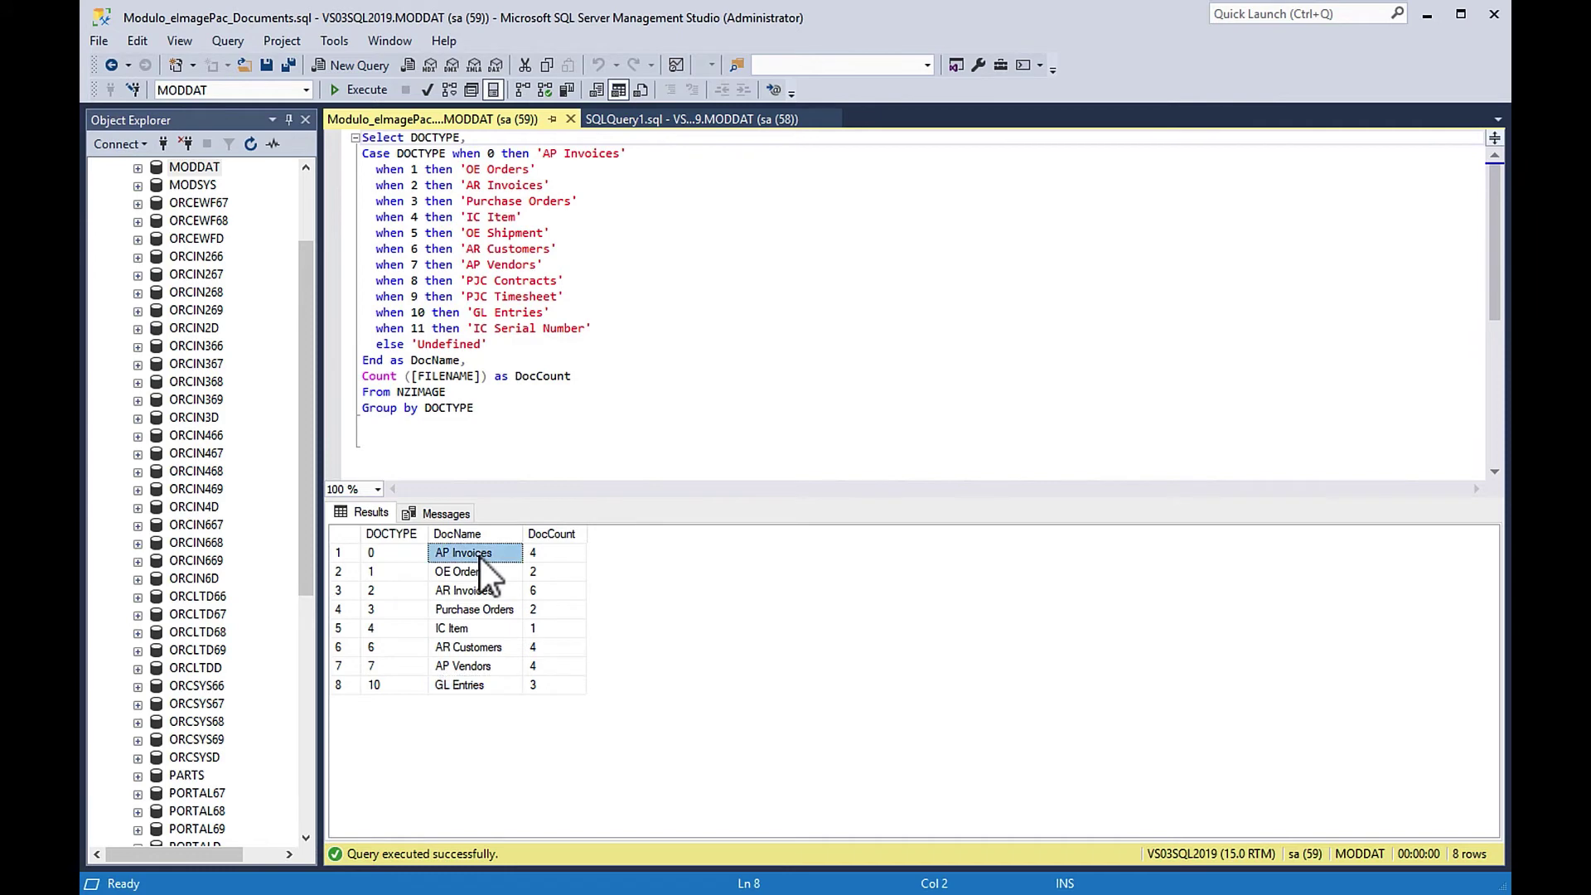
{"action": "left_click", "coordinate": [474, 648]}
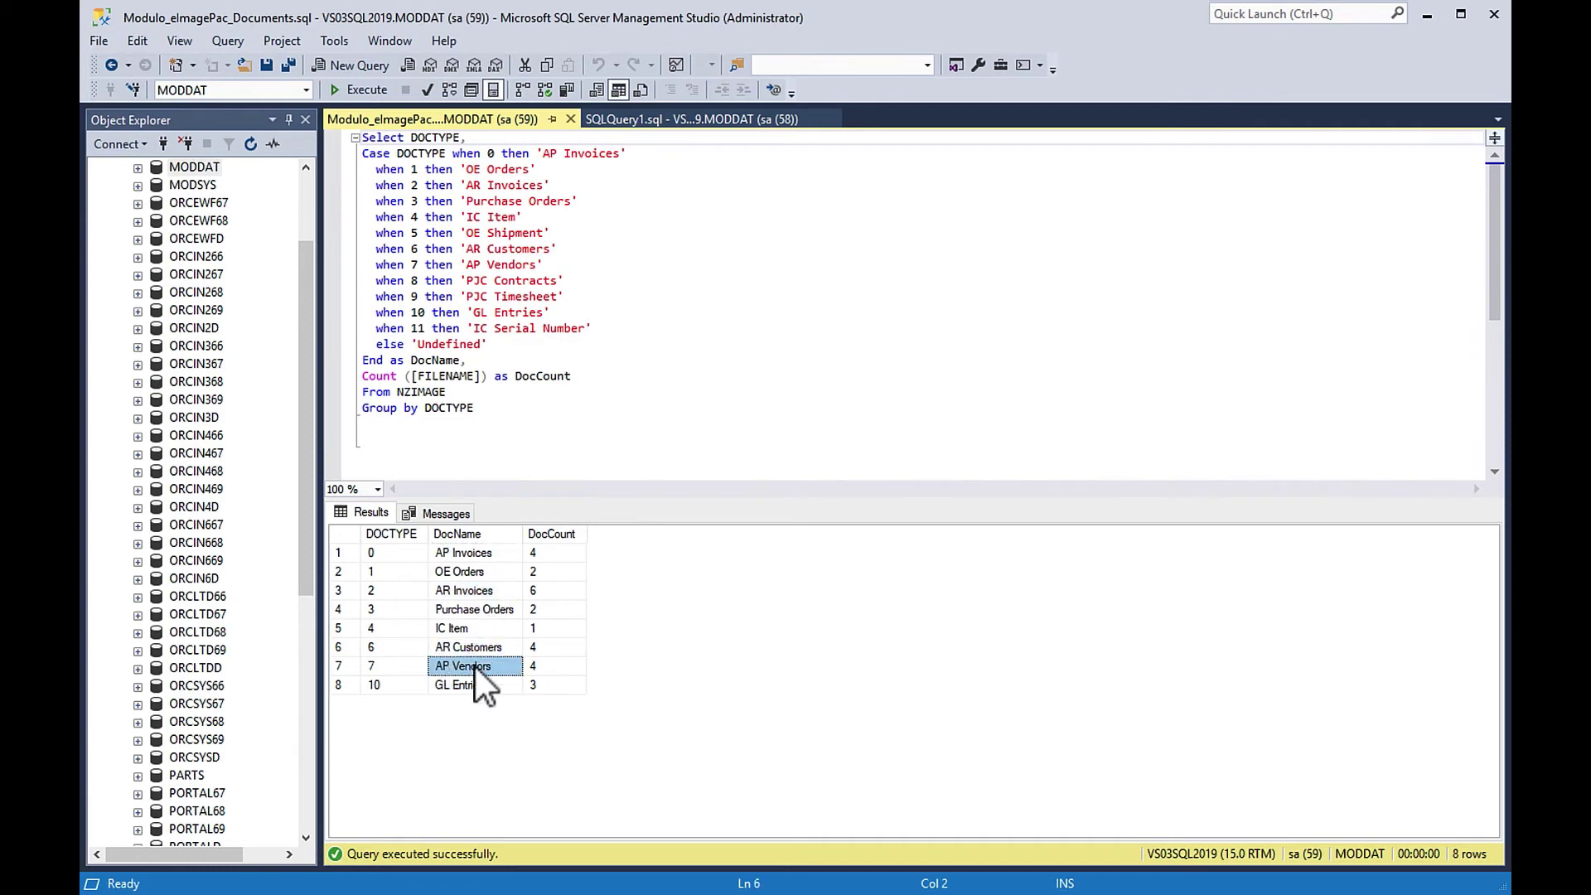
{"action": "left_click", "coordinate": [469, 687]}
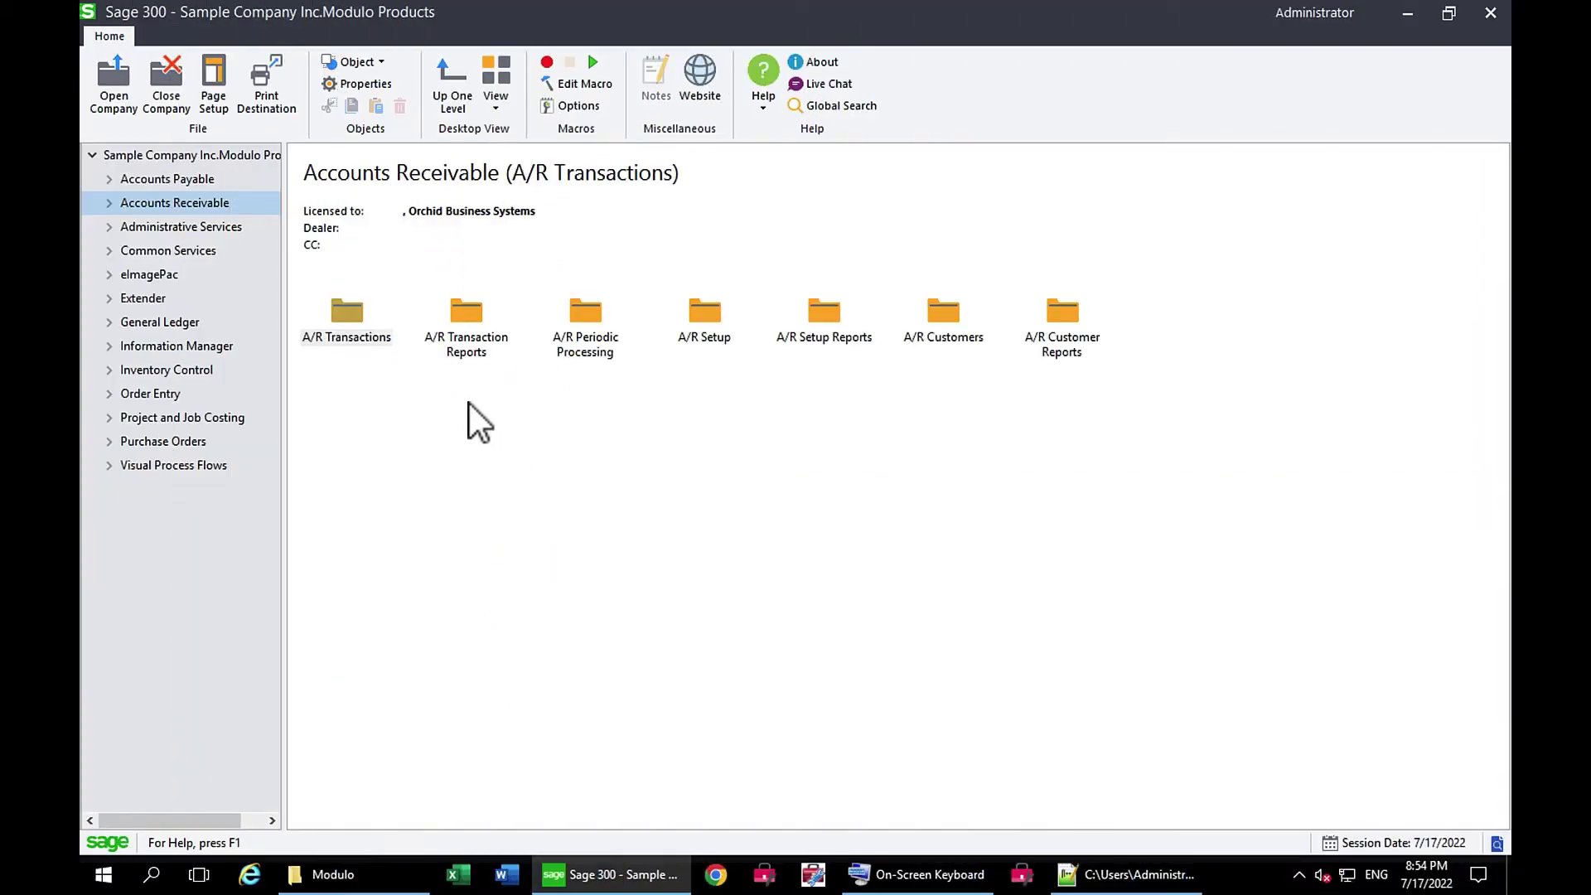
In Sage 300, open the eImagePac Options from the eImagePac setup and highlight the Images Directory path.
{"action": "left_click", "coordinate": [110, 275]}
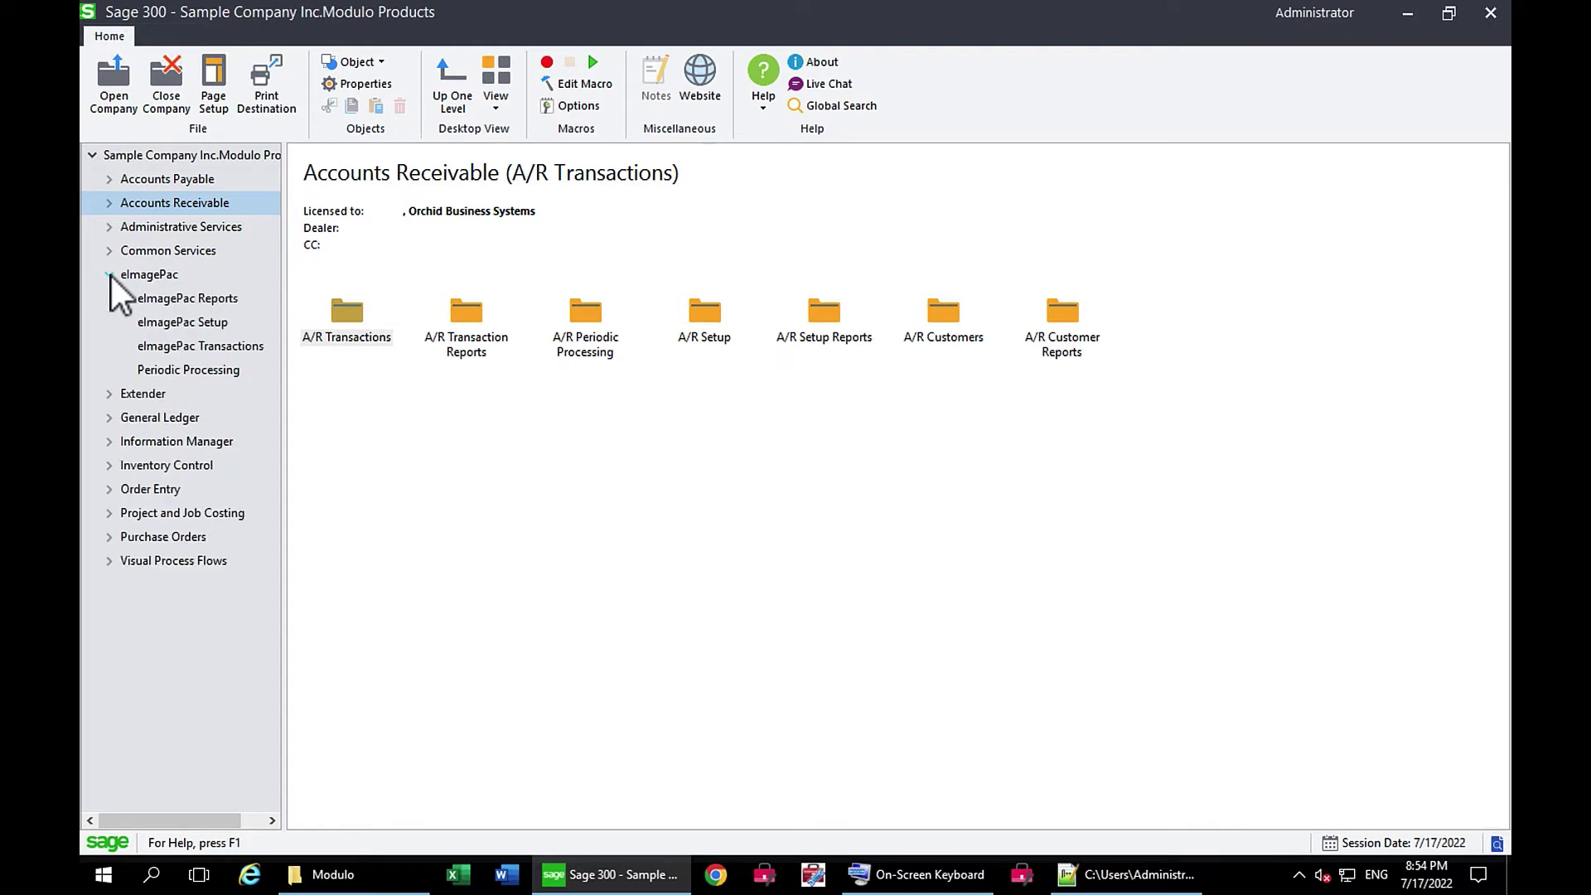
{"action": "left_click", "coordinate": [175, 325]}
{"action": "double_click", "coordinate": [351, 321]}
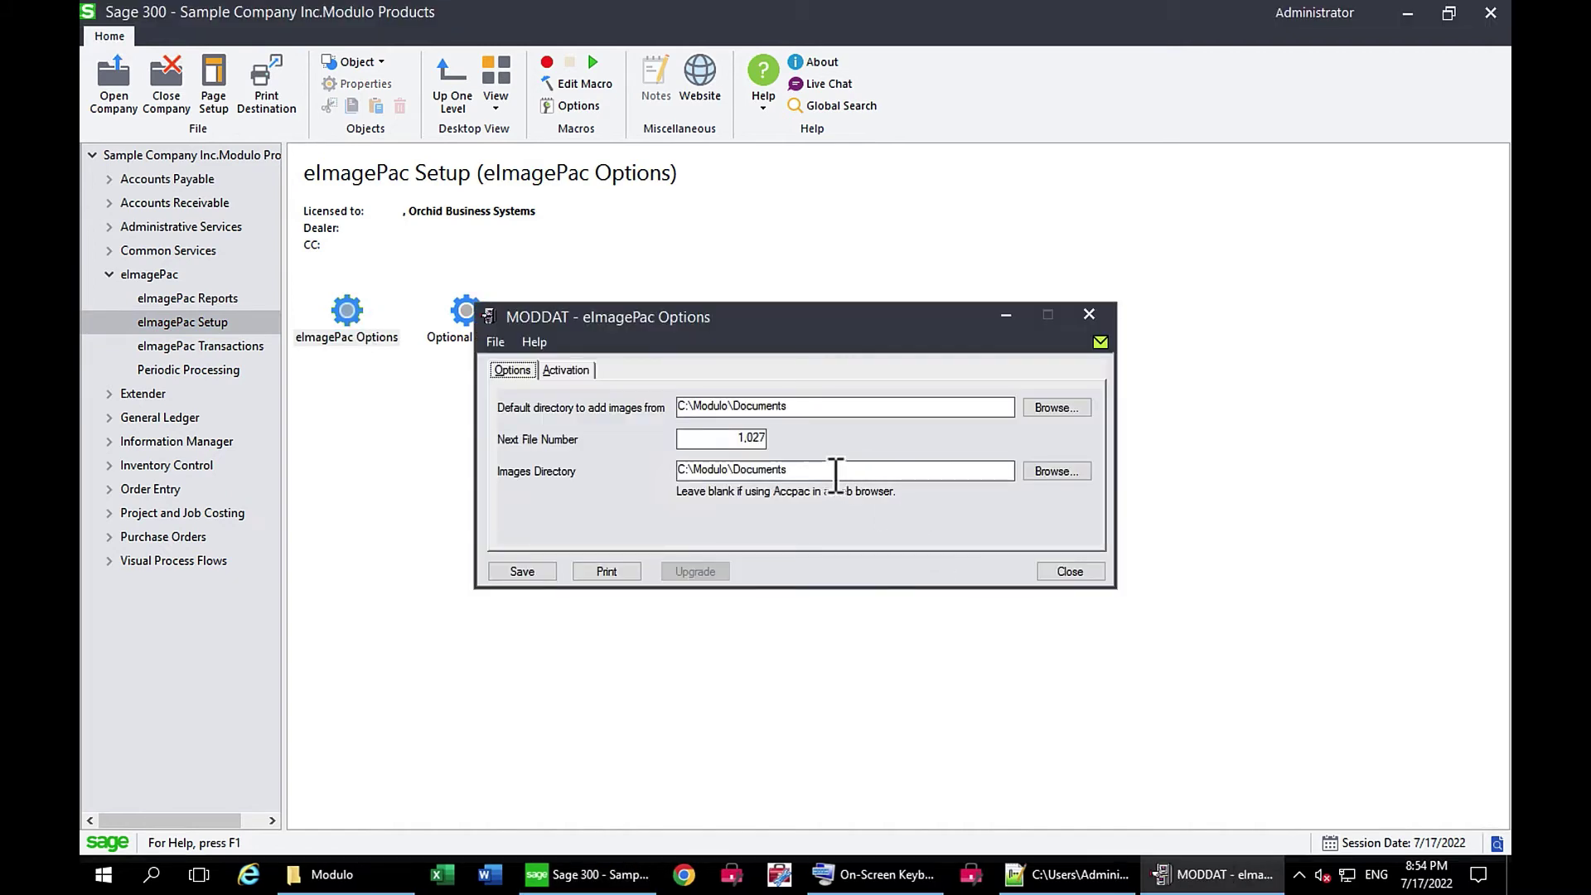
{"action": "left_click_drag", "start_coordinate": [834, 472], "coordinate": [677, 474]}
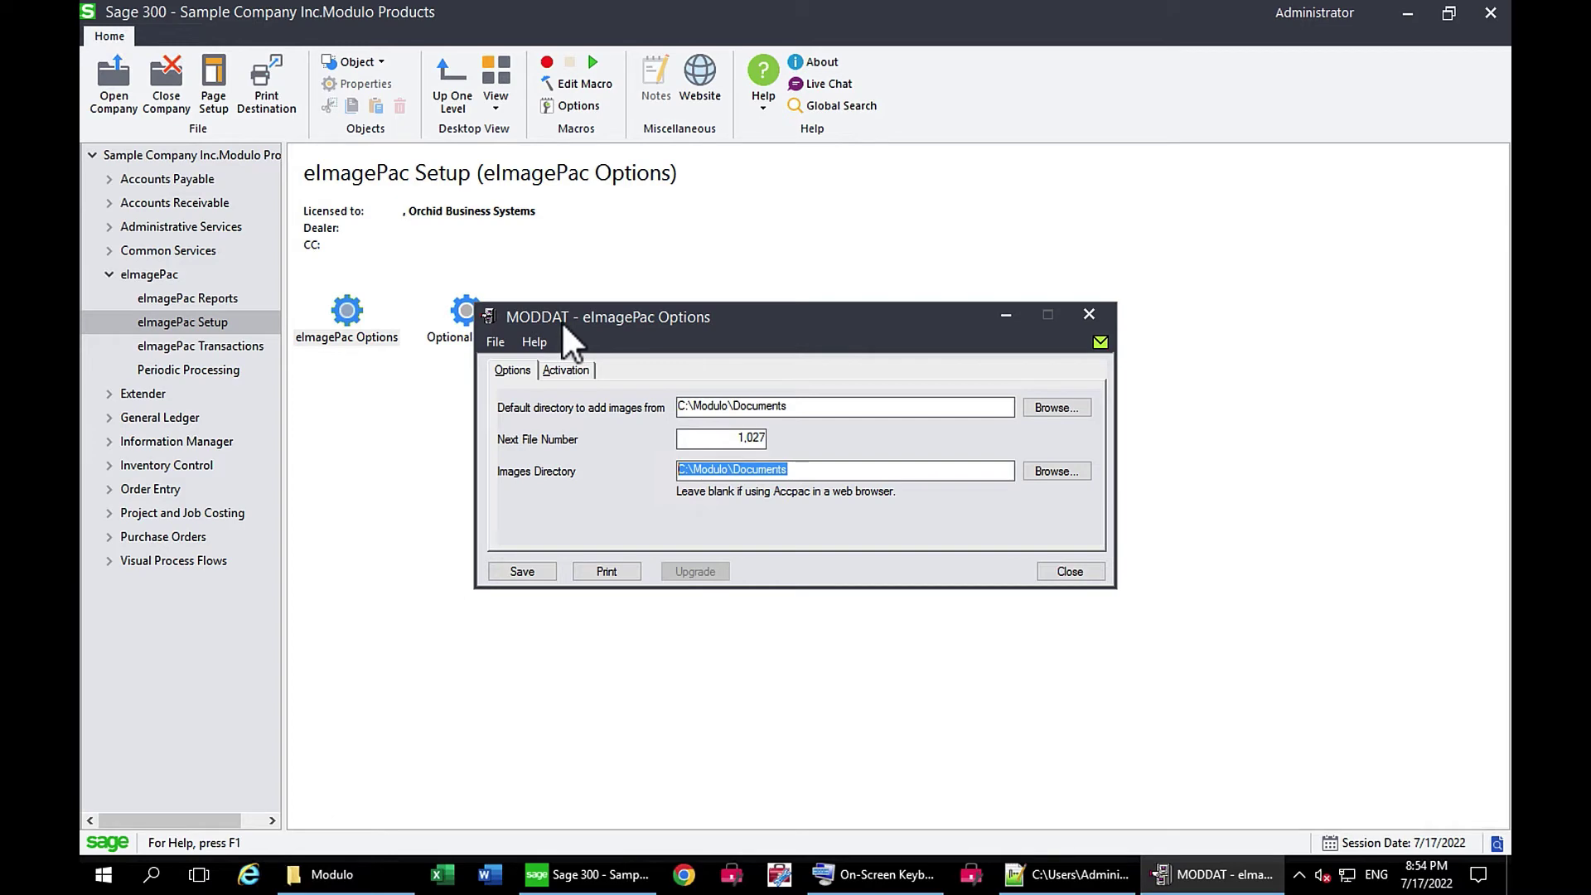
Switch to File Explorer and inspect the contents of the Documents and Documents - Copy folders in C:\Modulo.
{"action": "left_click", "coordinate": [362, 885]}
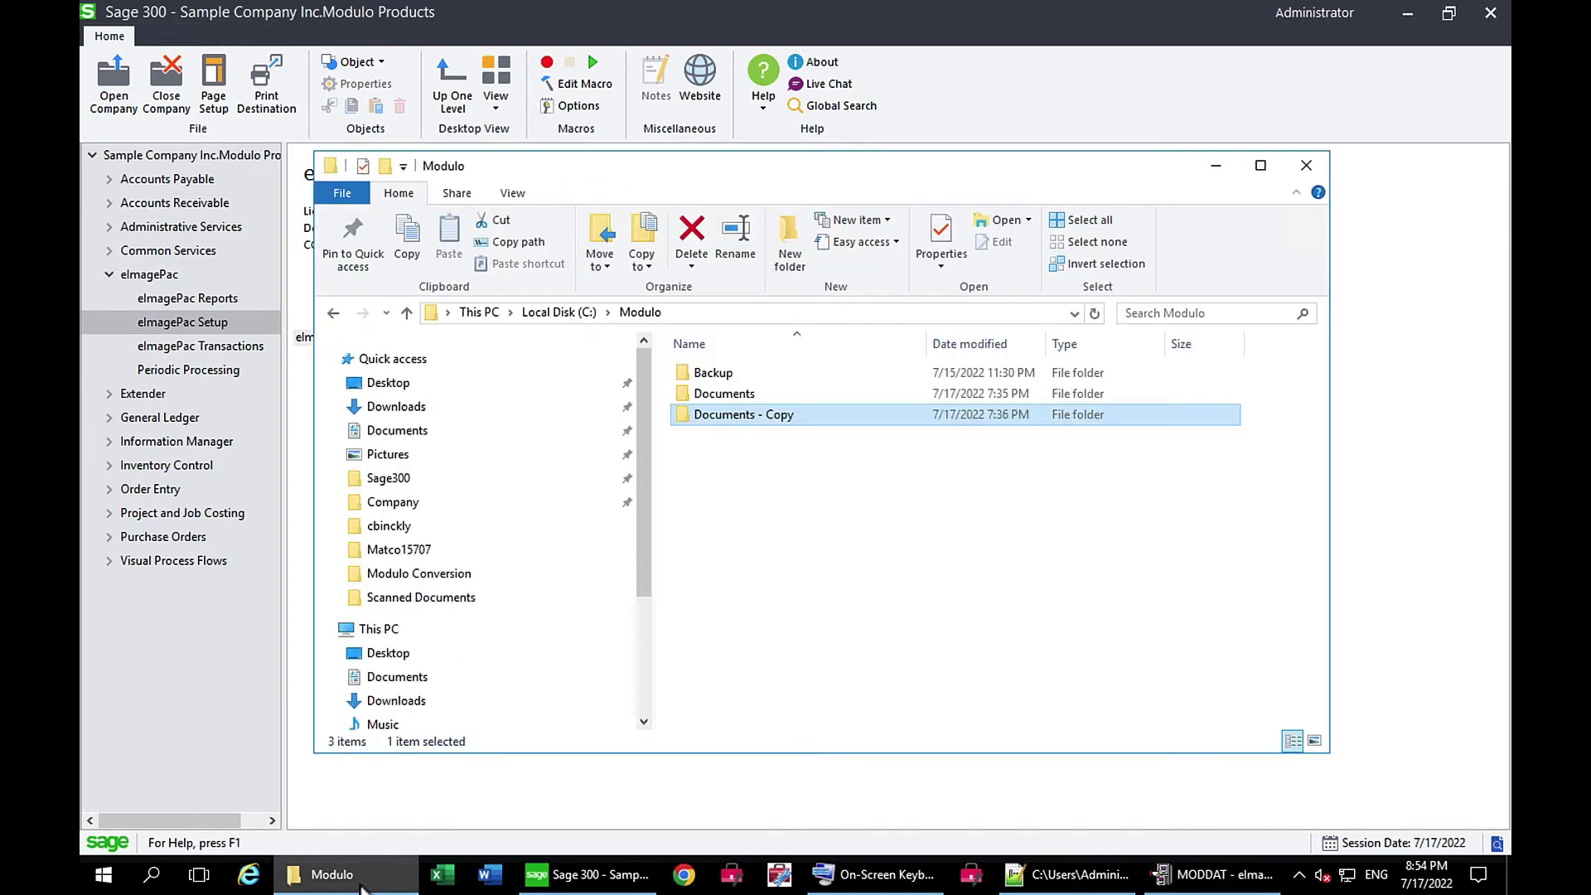
{"action": "left_click", "coordinate": [722, 397]}
{"action": "double_click", "coordinate": [723, 395]}
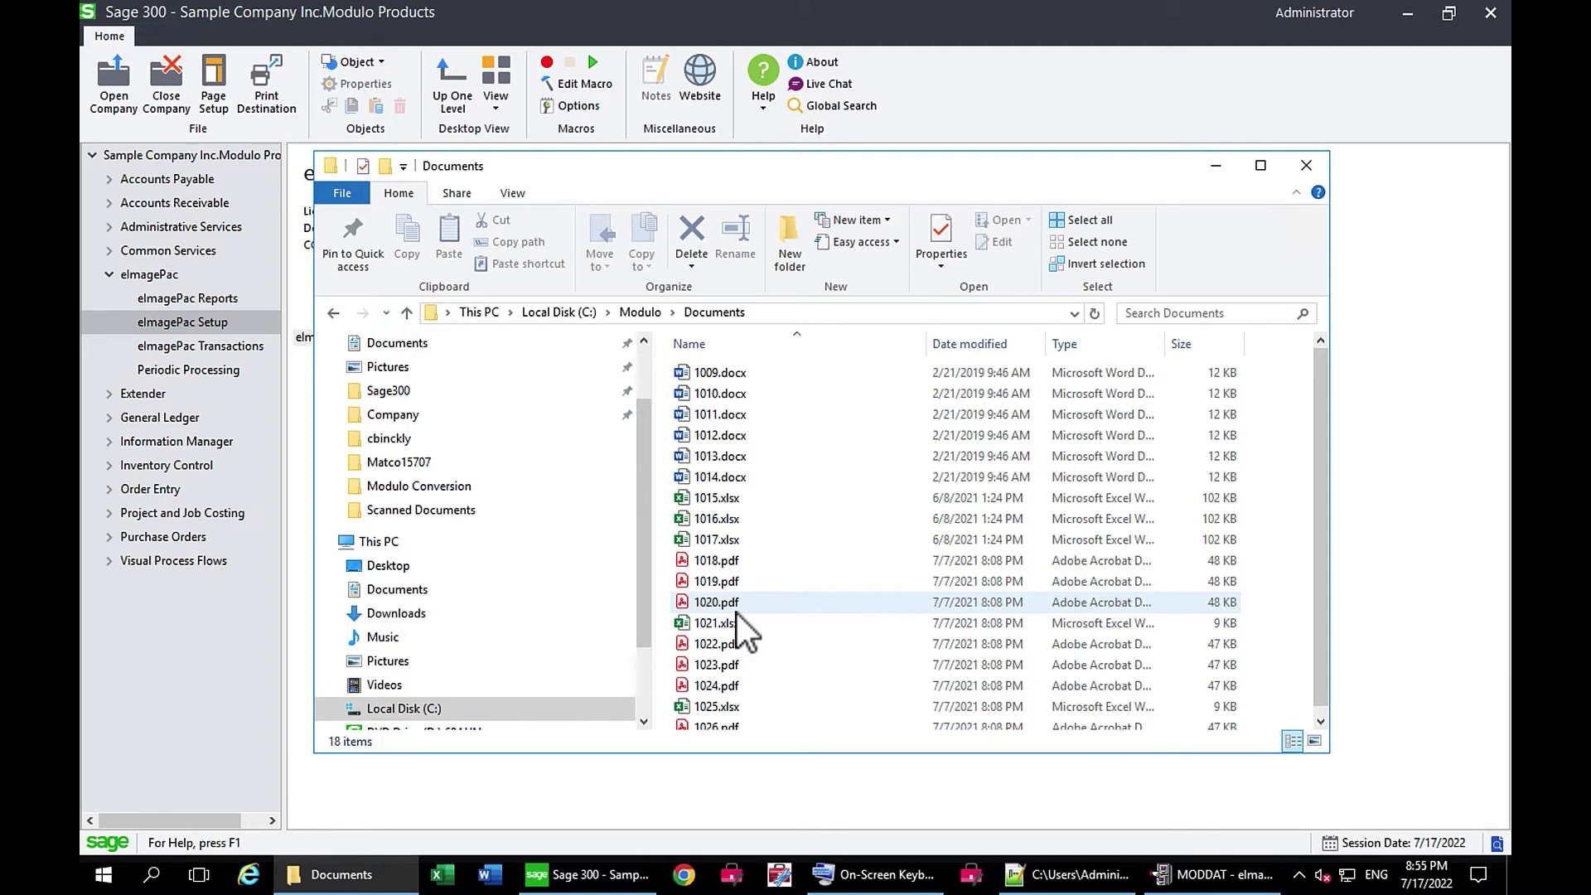
{"action": "left_click", "coordinate": [647, 317]}
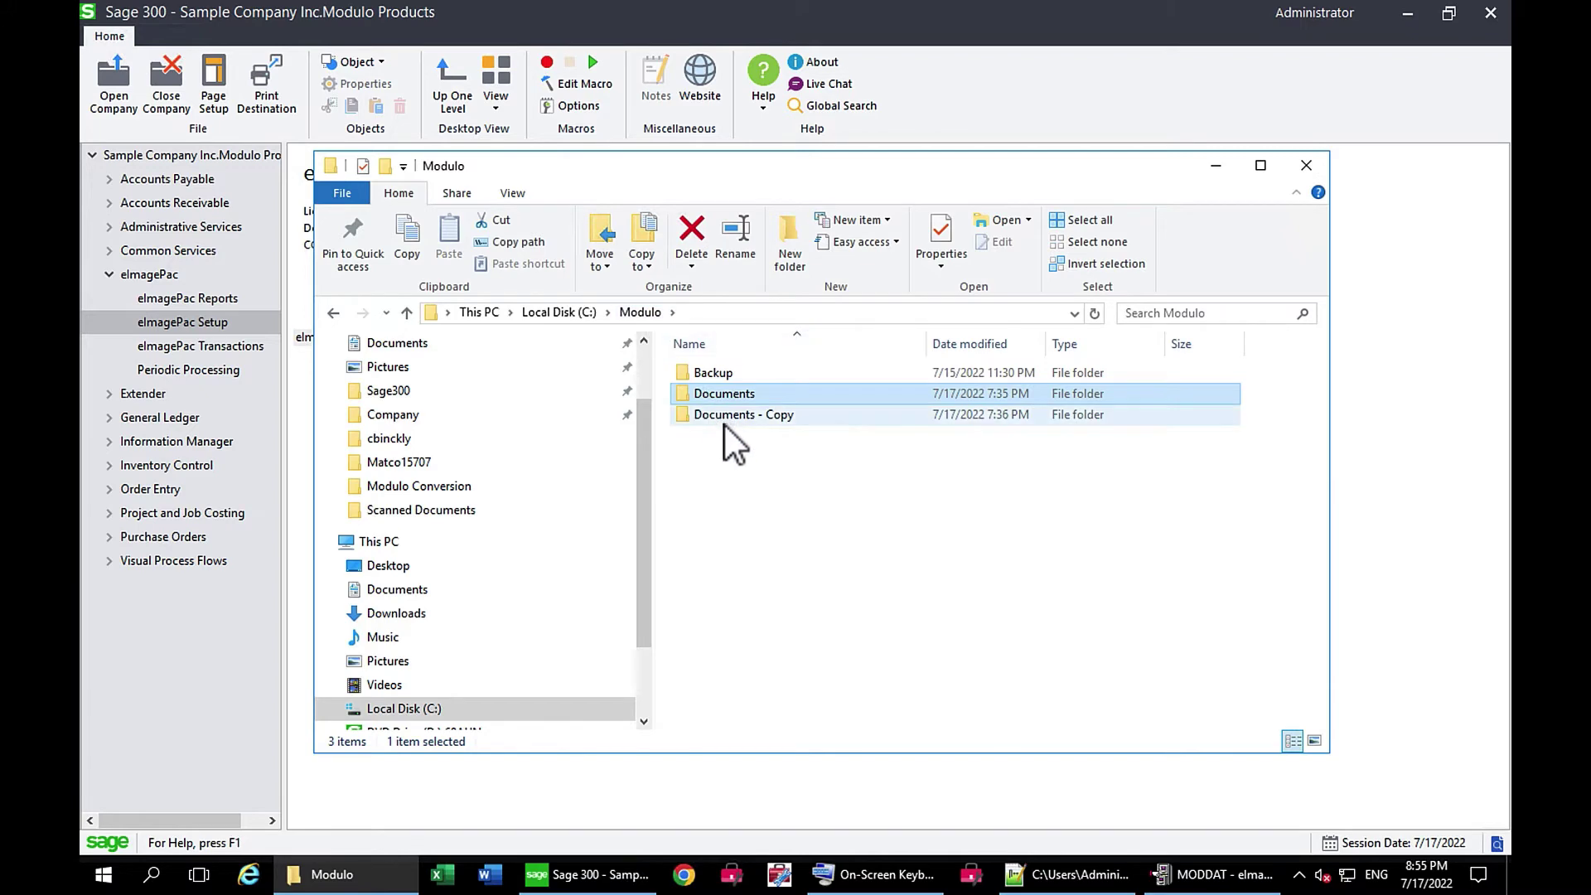
{"action": "double_click", "coordinate": [724, 420]}
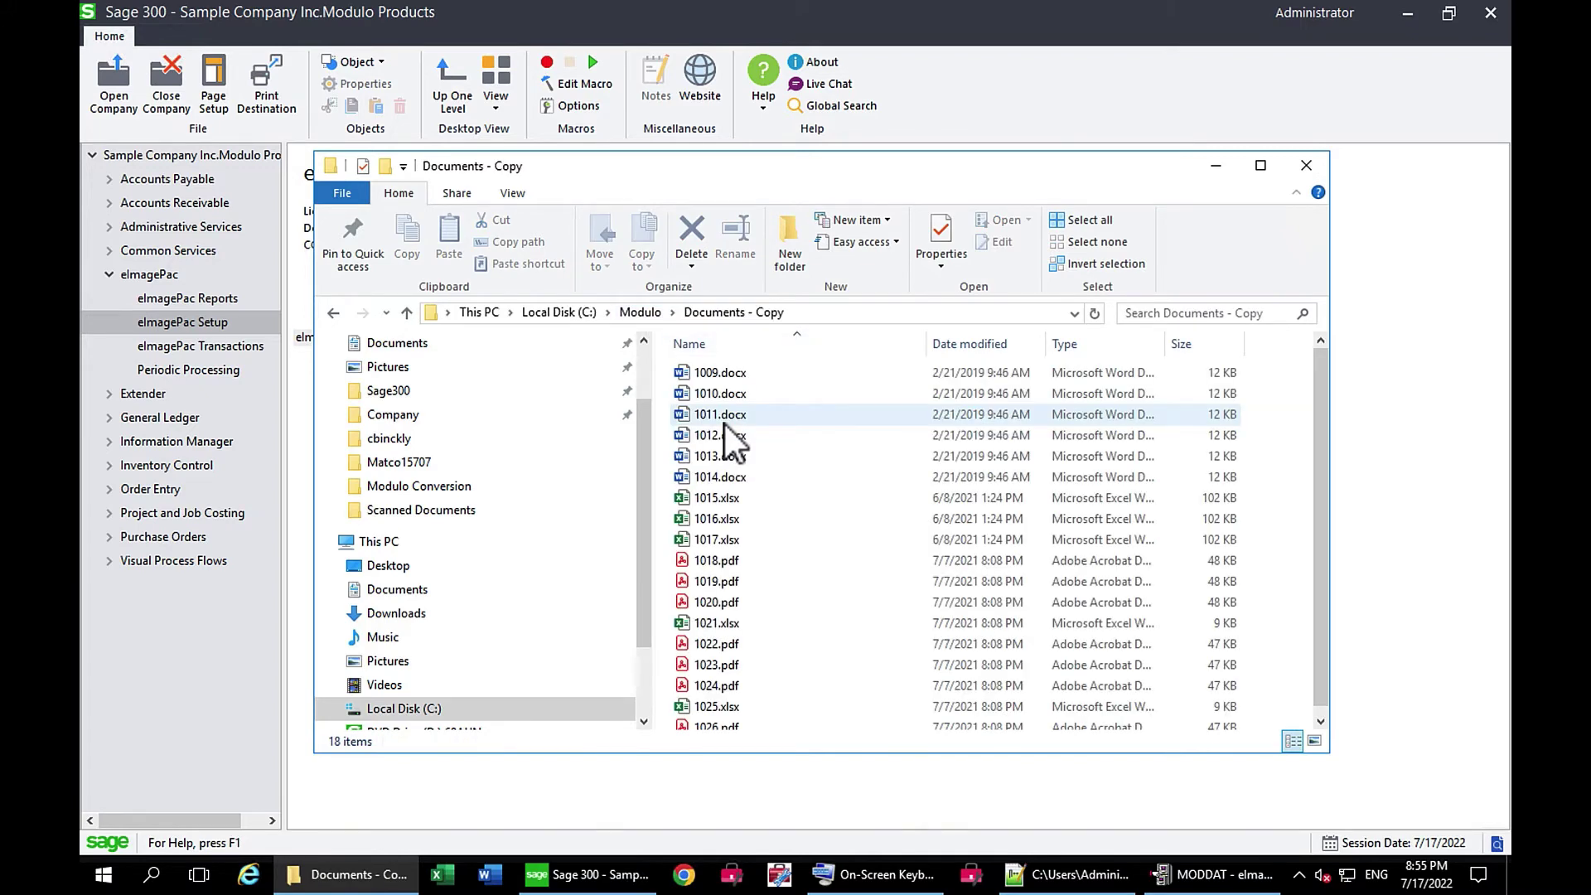
{"action": "left_click", "coordinate": [640, 314]}
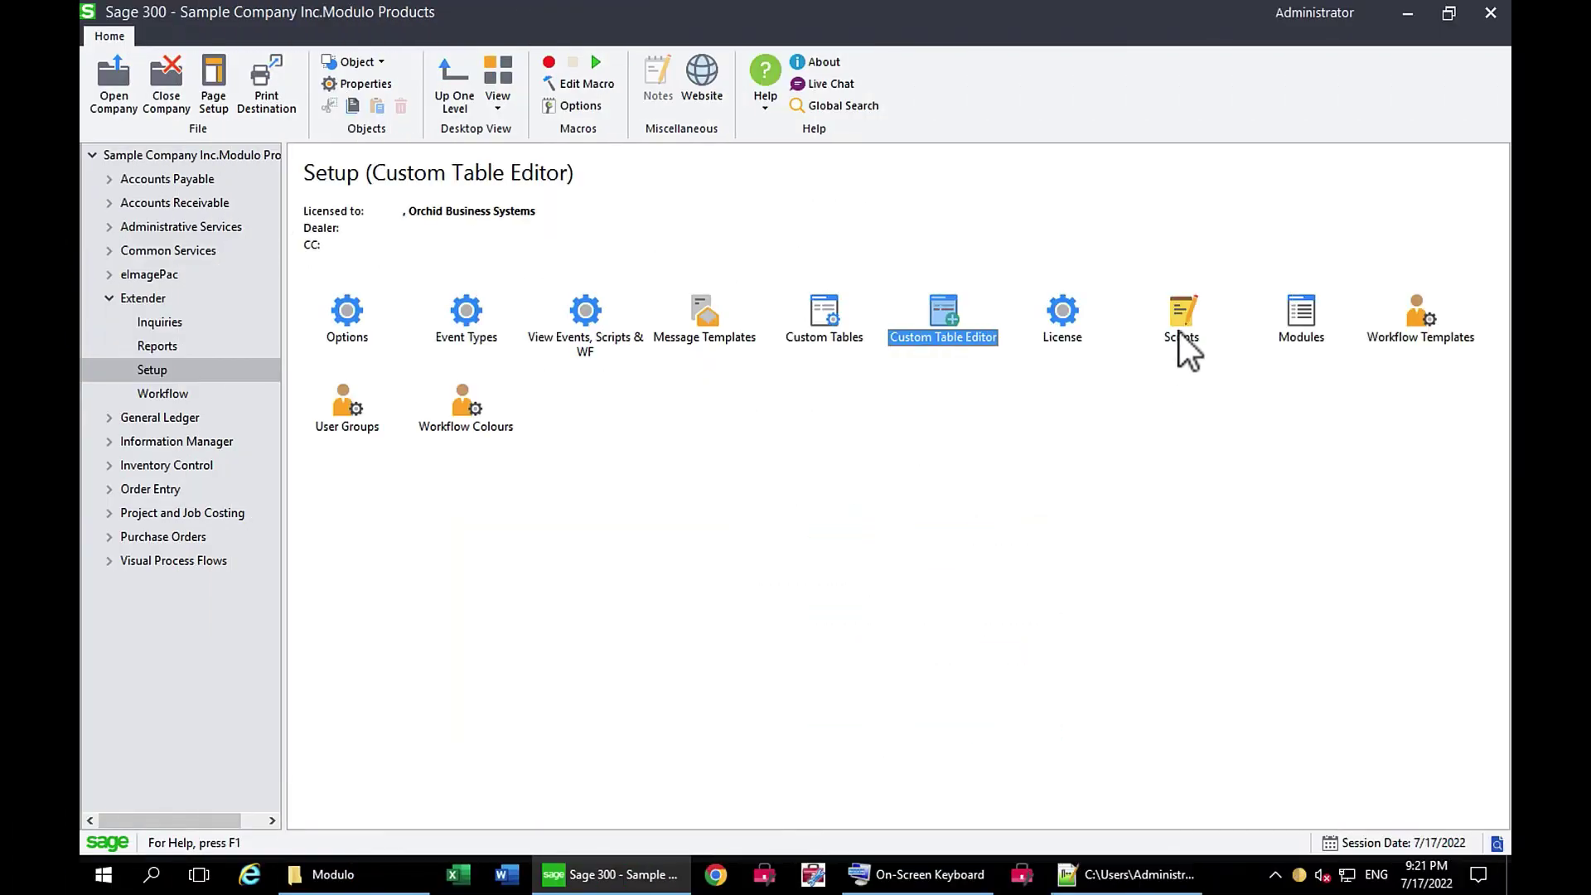
Run the DMLCONV.ConvertModuloToDML.UI.py script from the Extender scripts list in Sage 300.
{"action": "double_click", "coordinate": [1182, 319]}
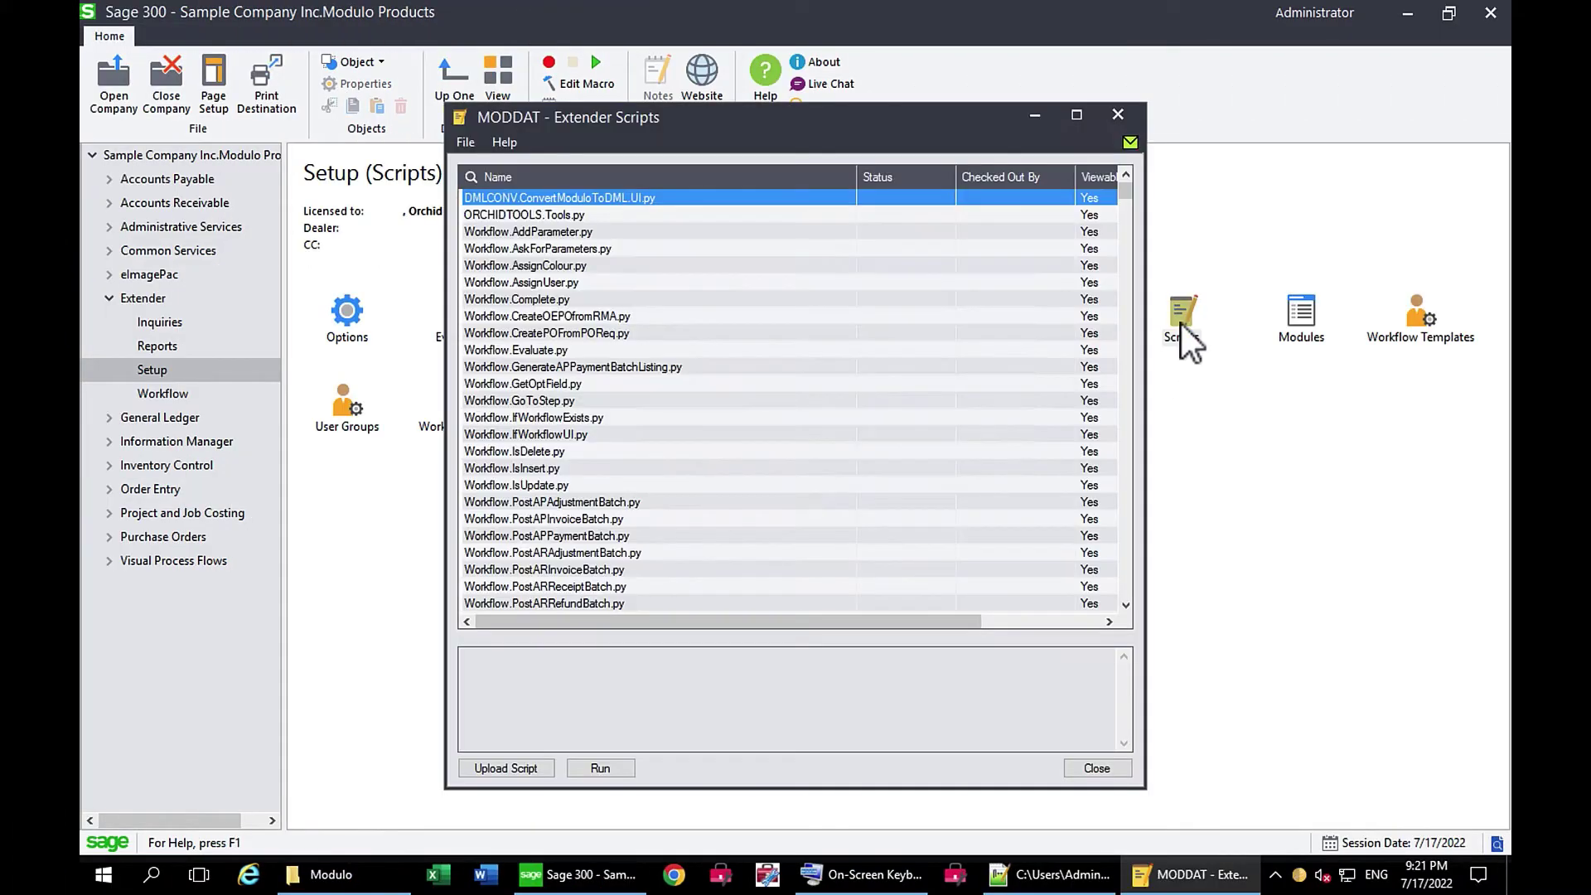
{"action": "left_click", "coordinate": [659, 199]}
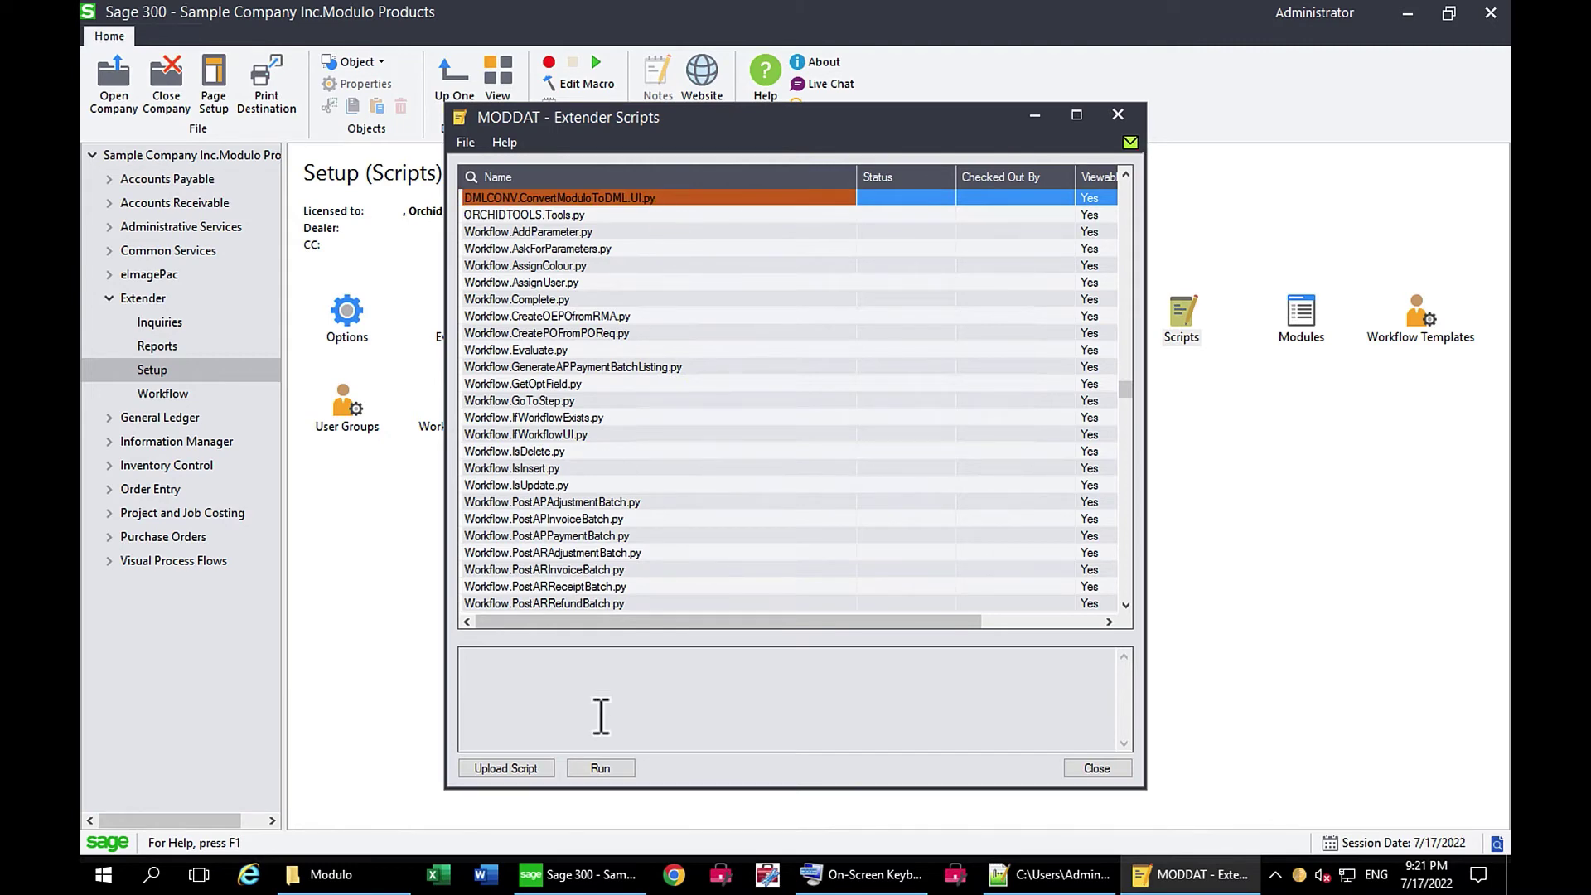
{"action": "left_click", "coordinate": [598, 768]}
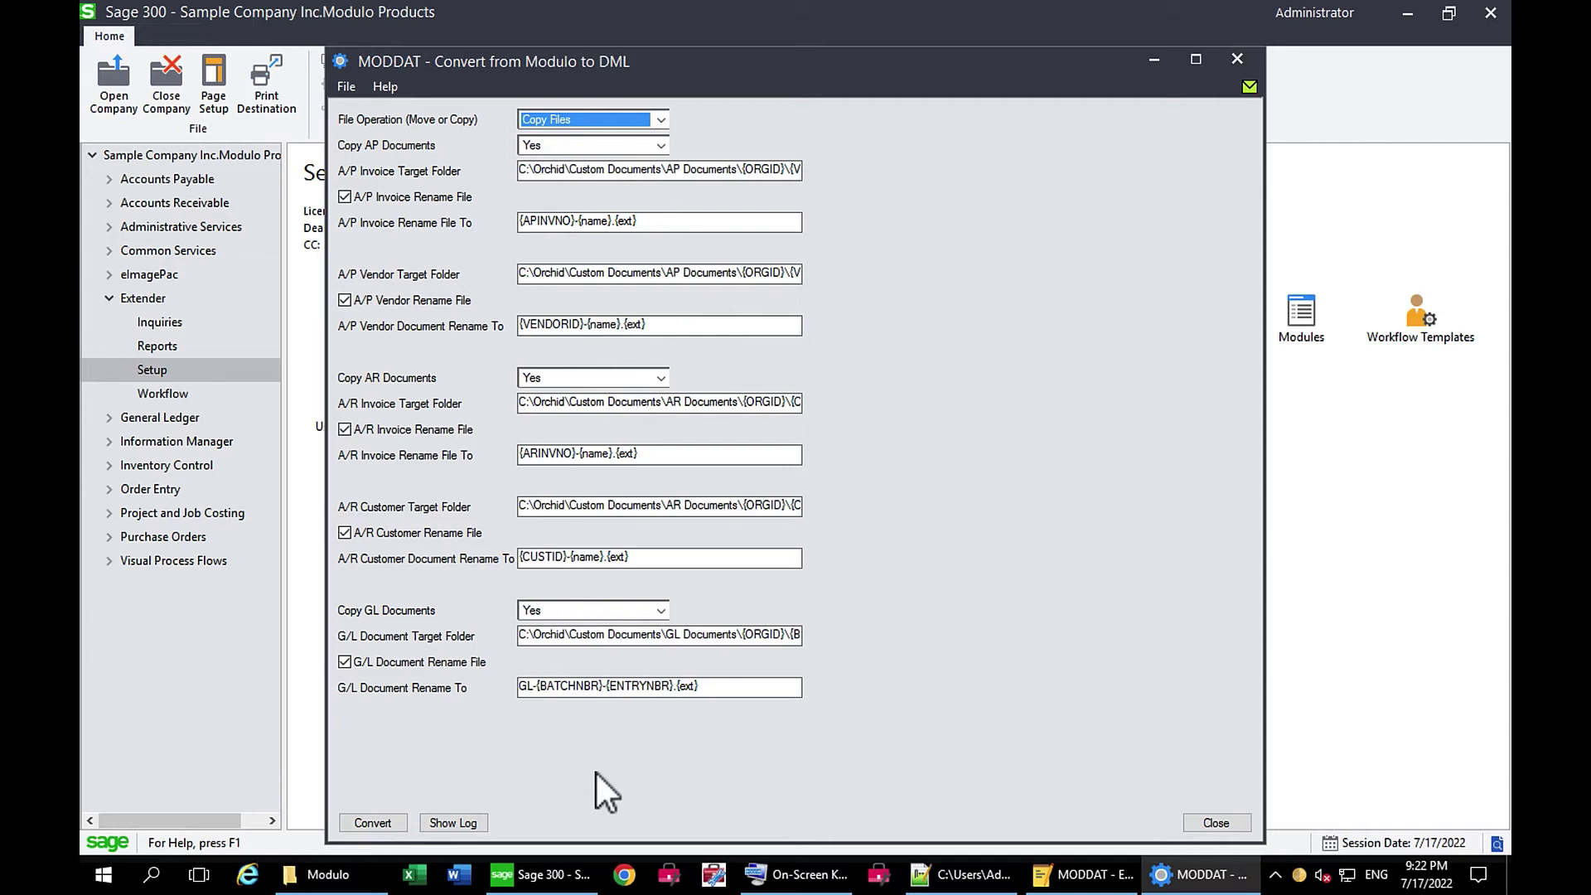
Keep the file operation at Copy Files and convert the AP, AR and GL documents from Modulo to DML.
{"action": "left_click", "coordinate": [662, 123]}
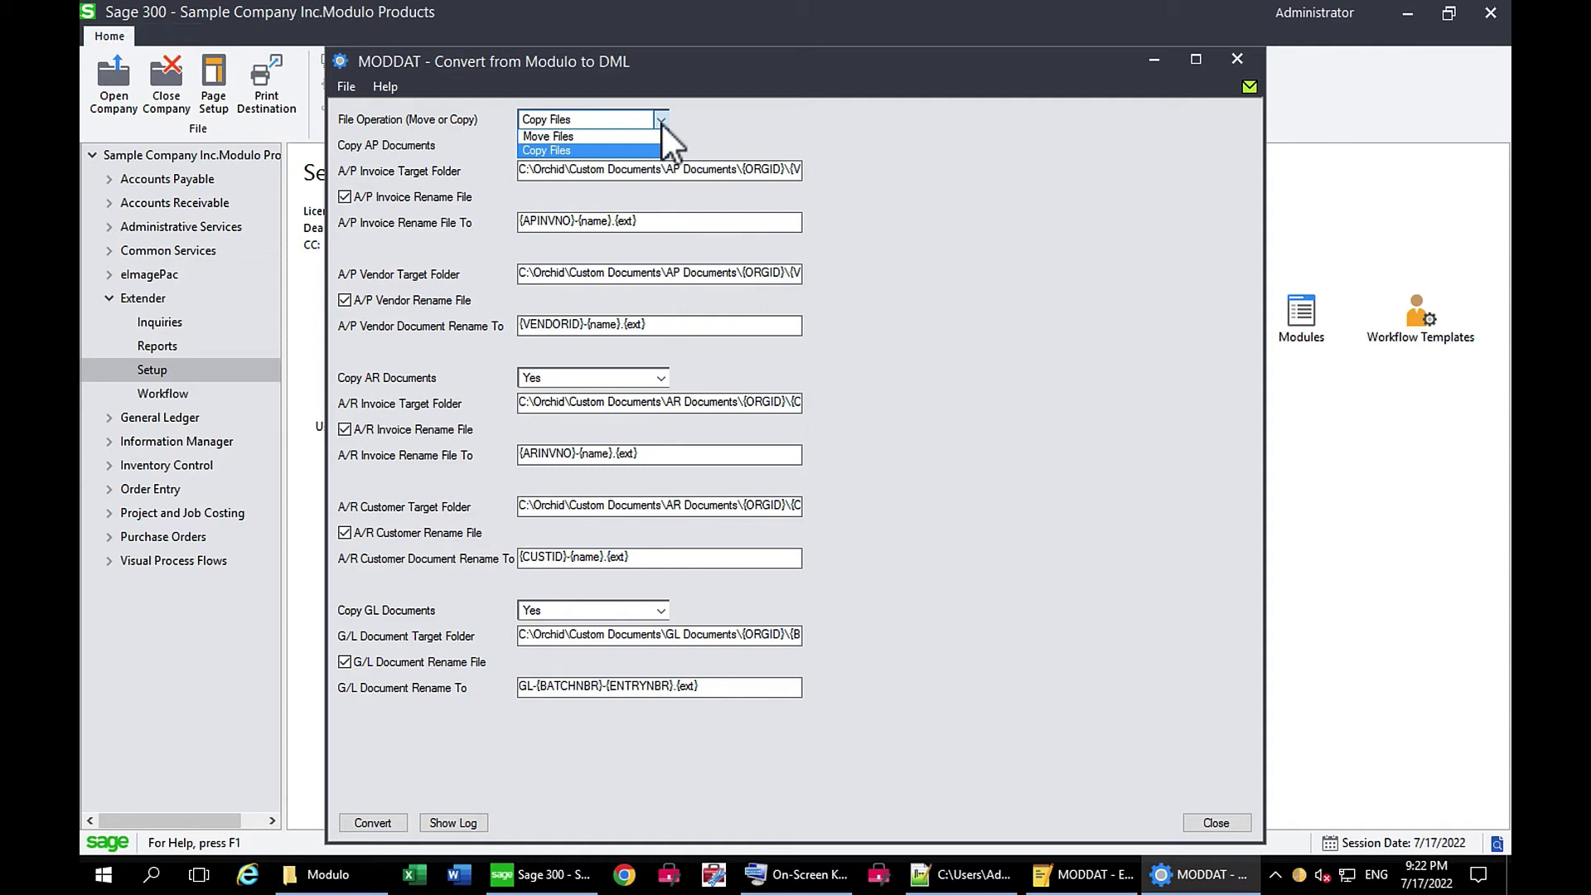
{"action": "left_click", "coordinate": [661, 123]}
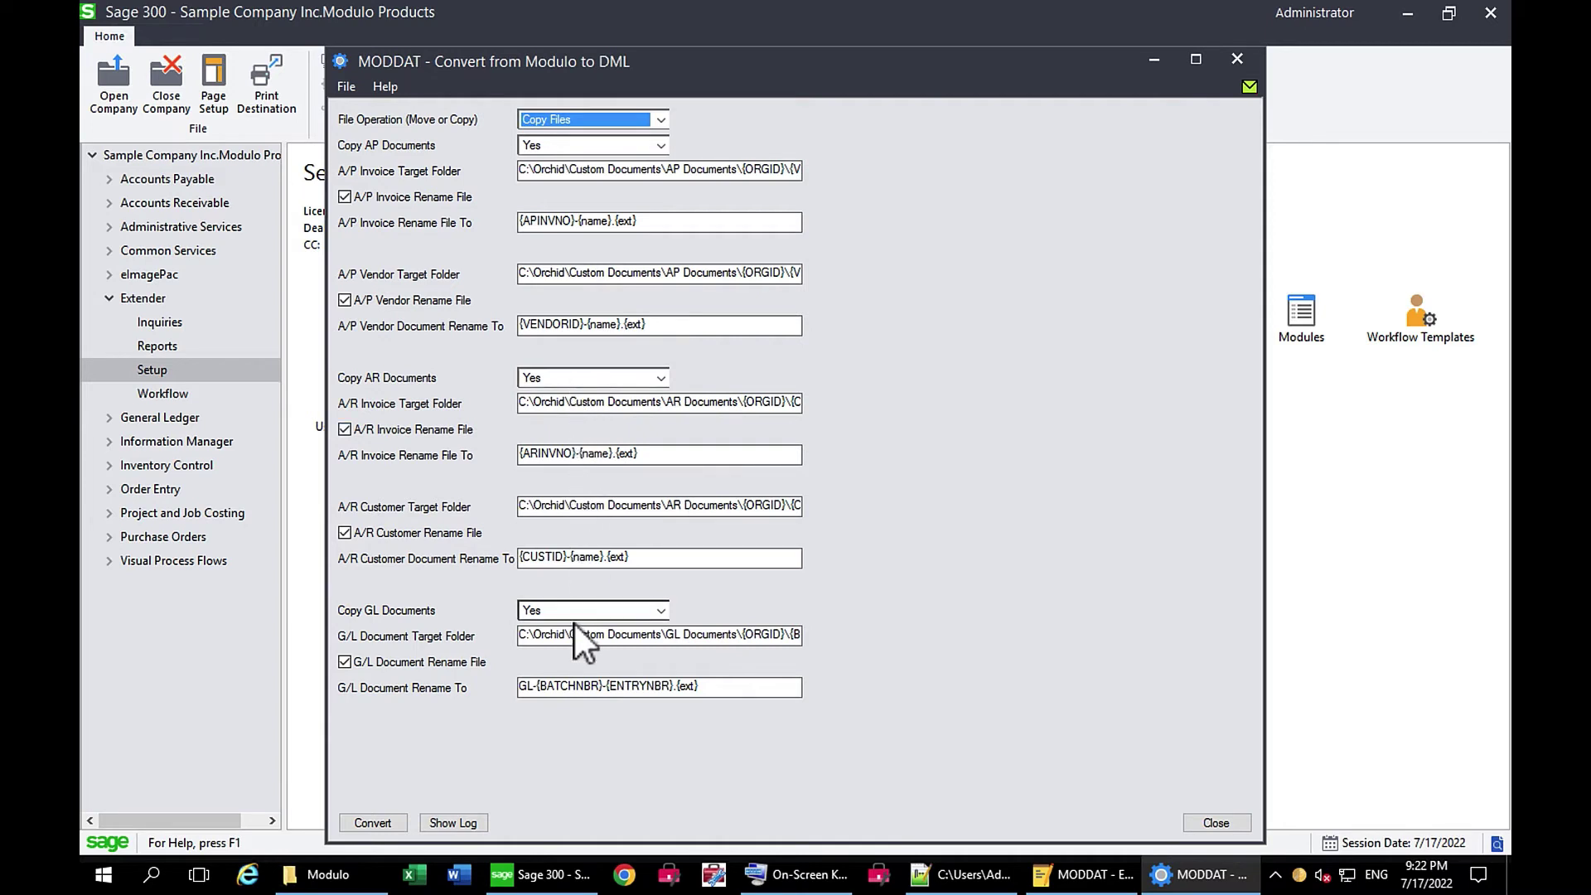
{"action": "left_click", "coordinate": [370, 822]}
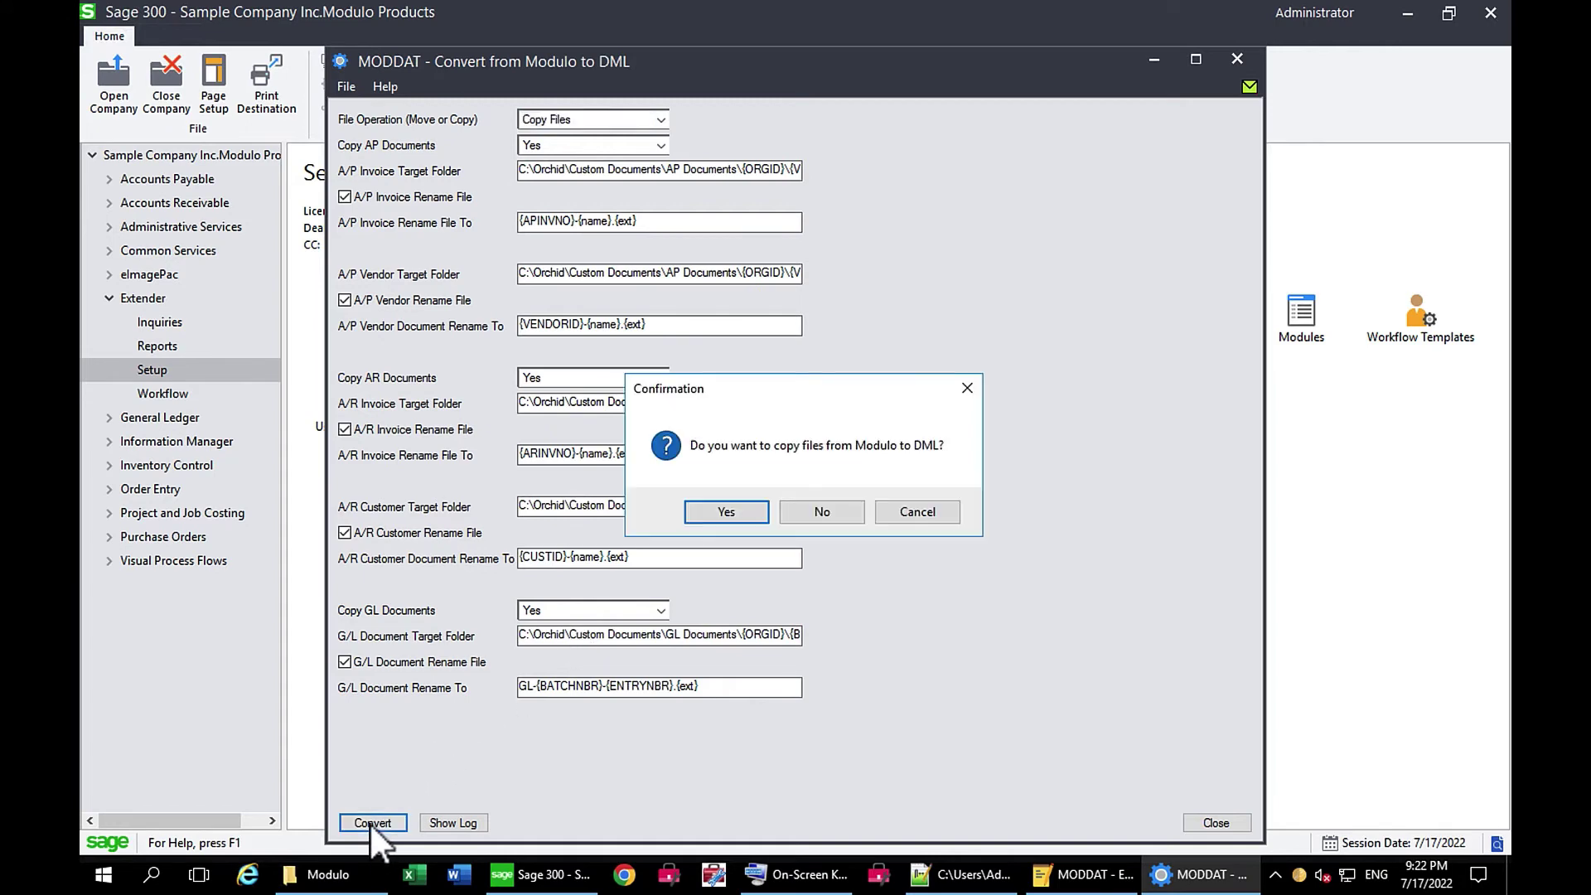
{"action": "left_click", "coordinate": [734, 514]}
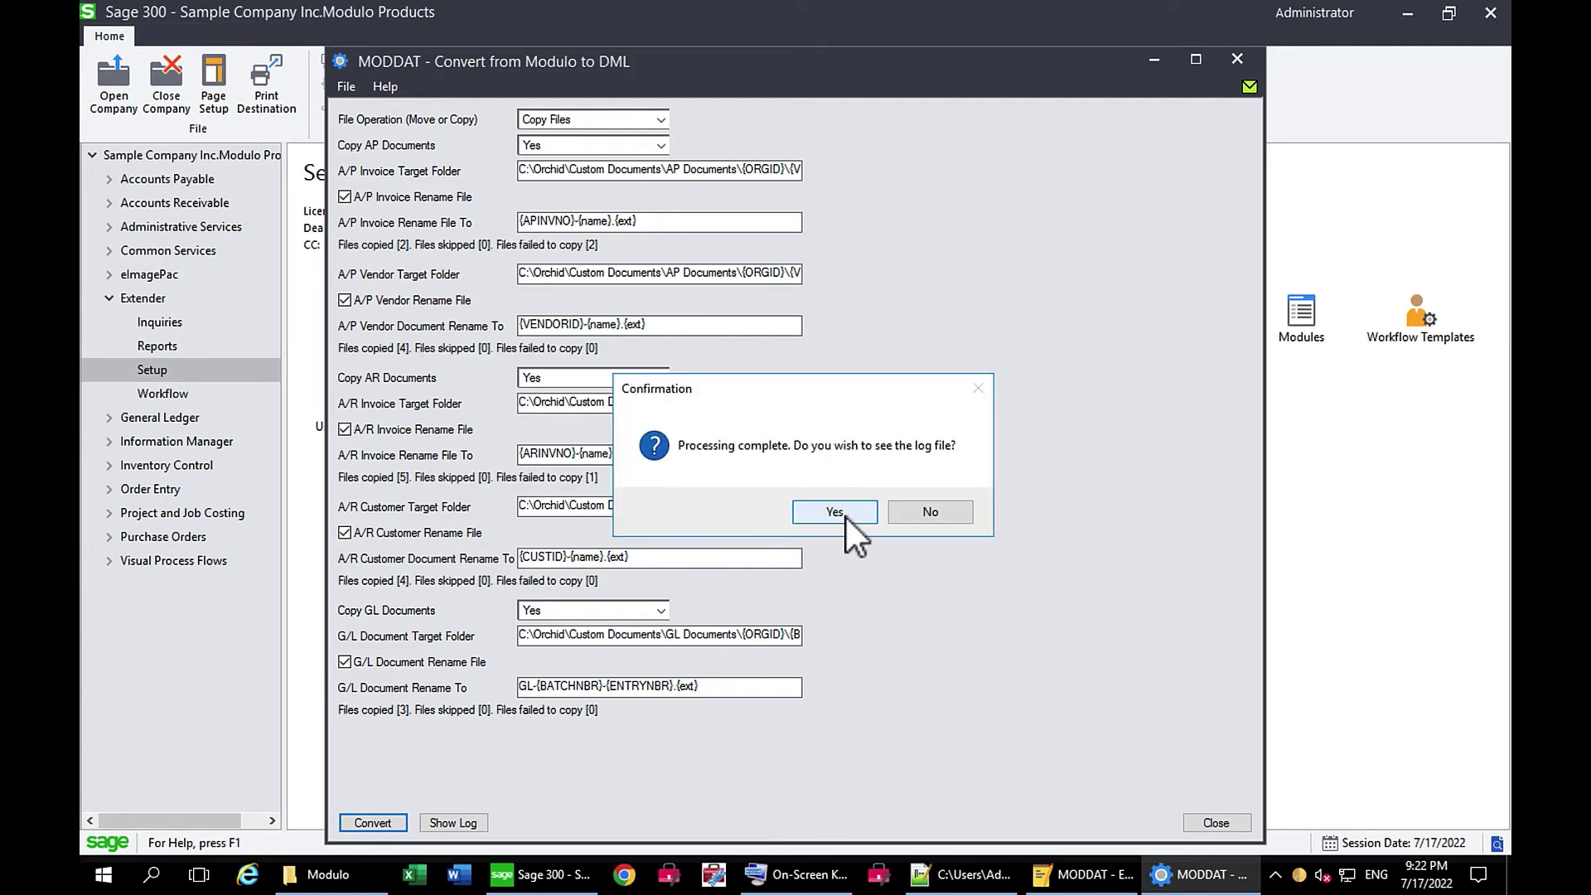
Open the conversion log file and highlight the A1-1001 target file name in the A/P invoice section.
{"action": "left_click", "coordinate": [834, 511]}
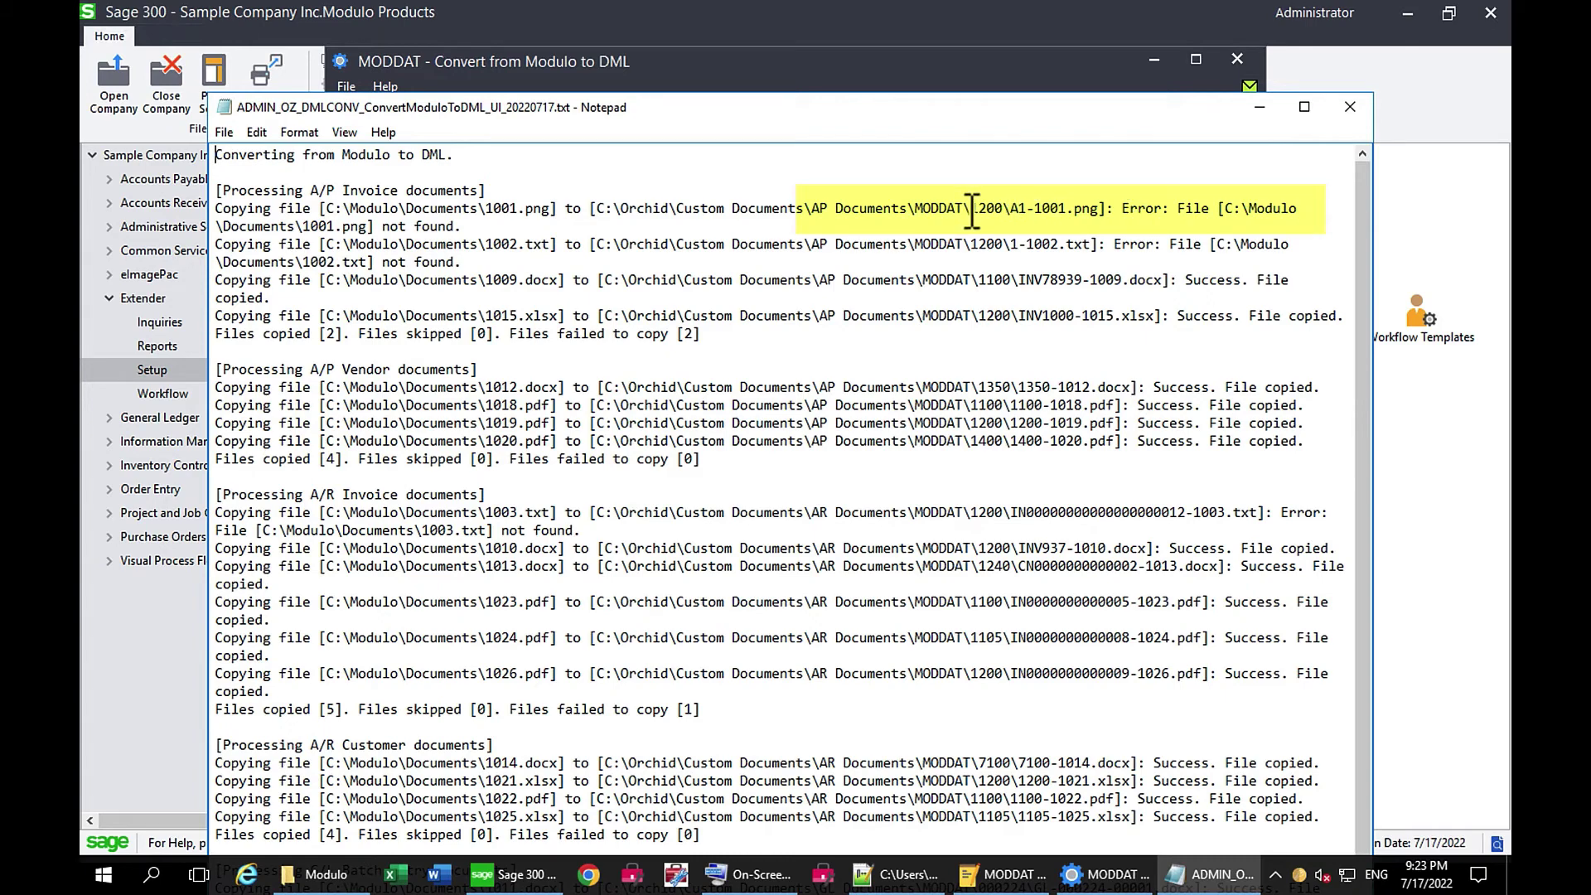
{"action": "left_click_drag", "start_coordinate": [1010, 210], "coordinate": [1070, 216]}
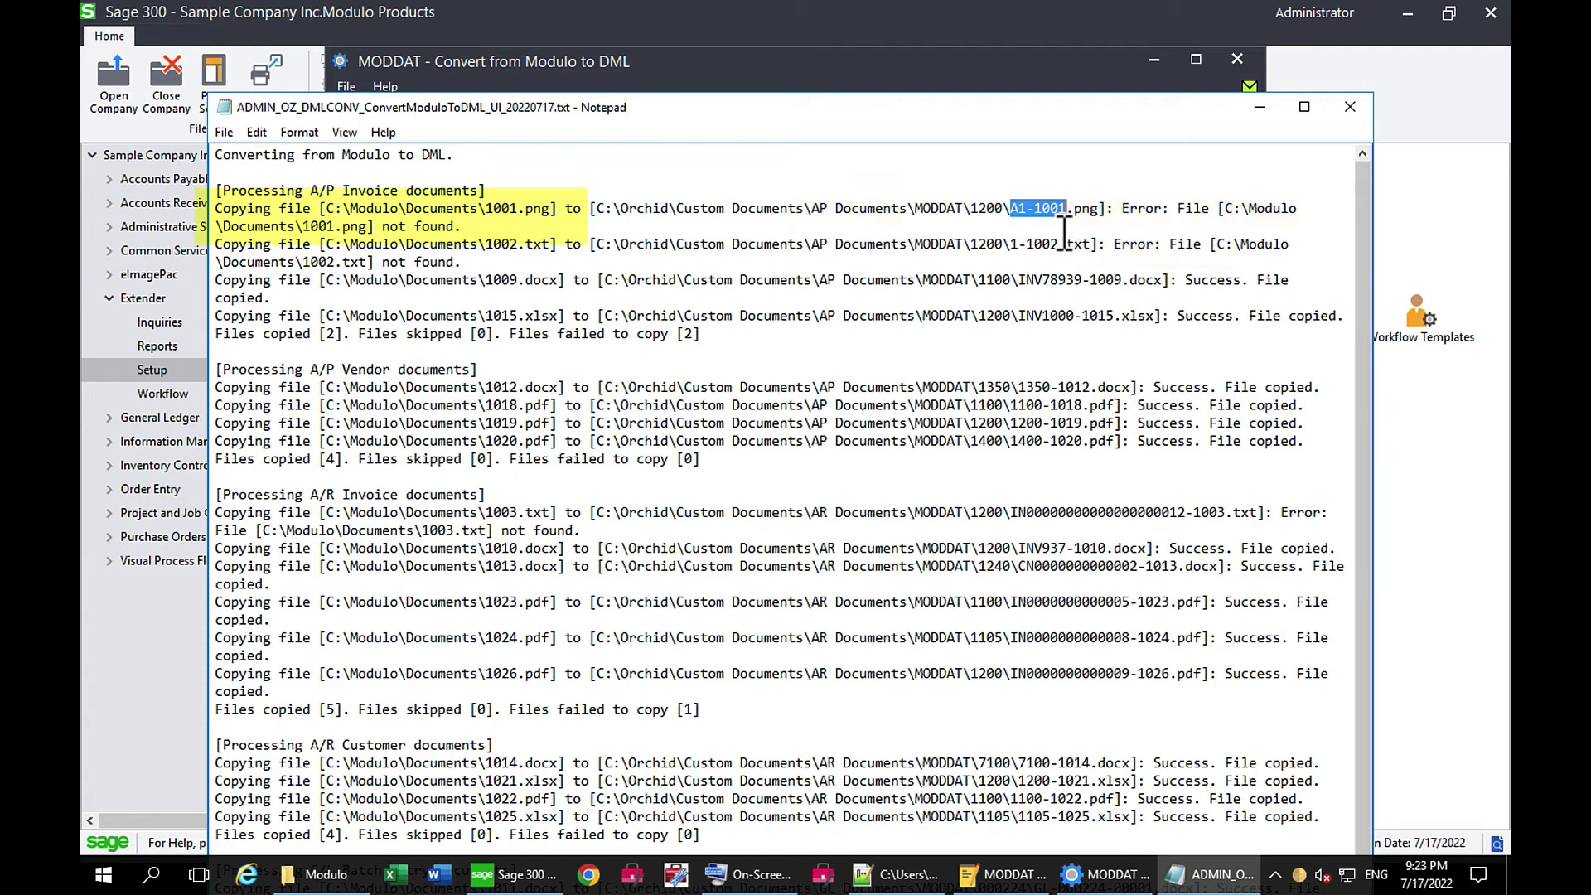
Review the remaining sections of the conversion log, highlight the 12-1003 target file name under A/R invoices, and close the log.
{"action": "left_click", "coordinate": [1135, 209]}
{"action": "left_click", "coordinate": [1107, 279]}
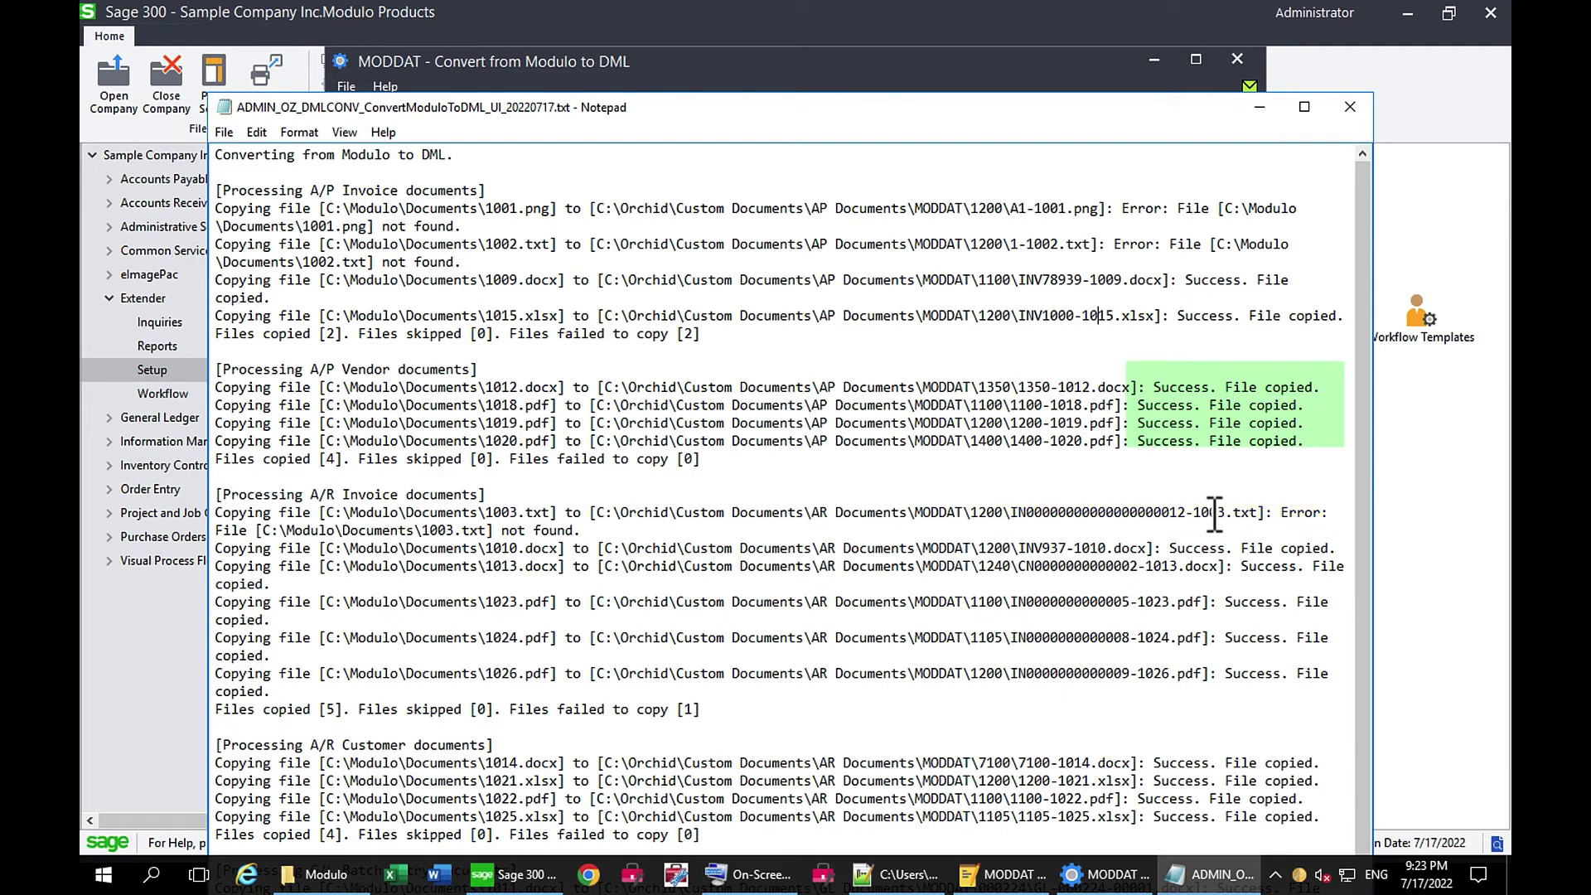
{"action": "left_click_drag", "start_coordinate": [1225, 515], "coordinate": [1177, 515]}
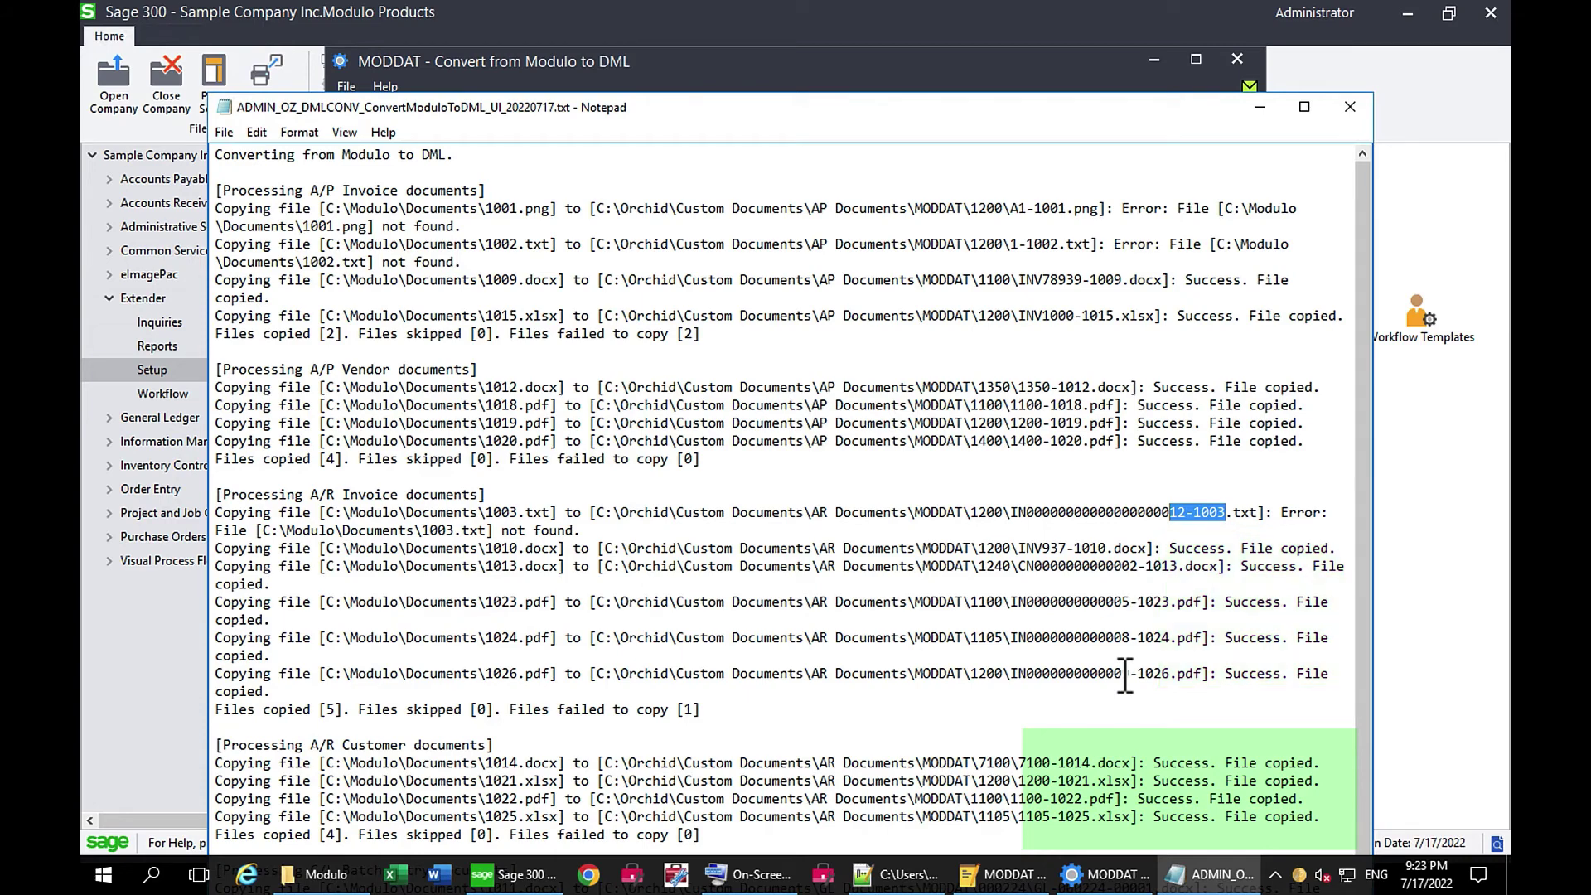
{"action": "scroll", "coordinate": [907, 737], "scroll_direction": "down", "scroll_amount": 1}
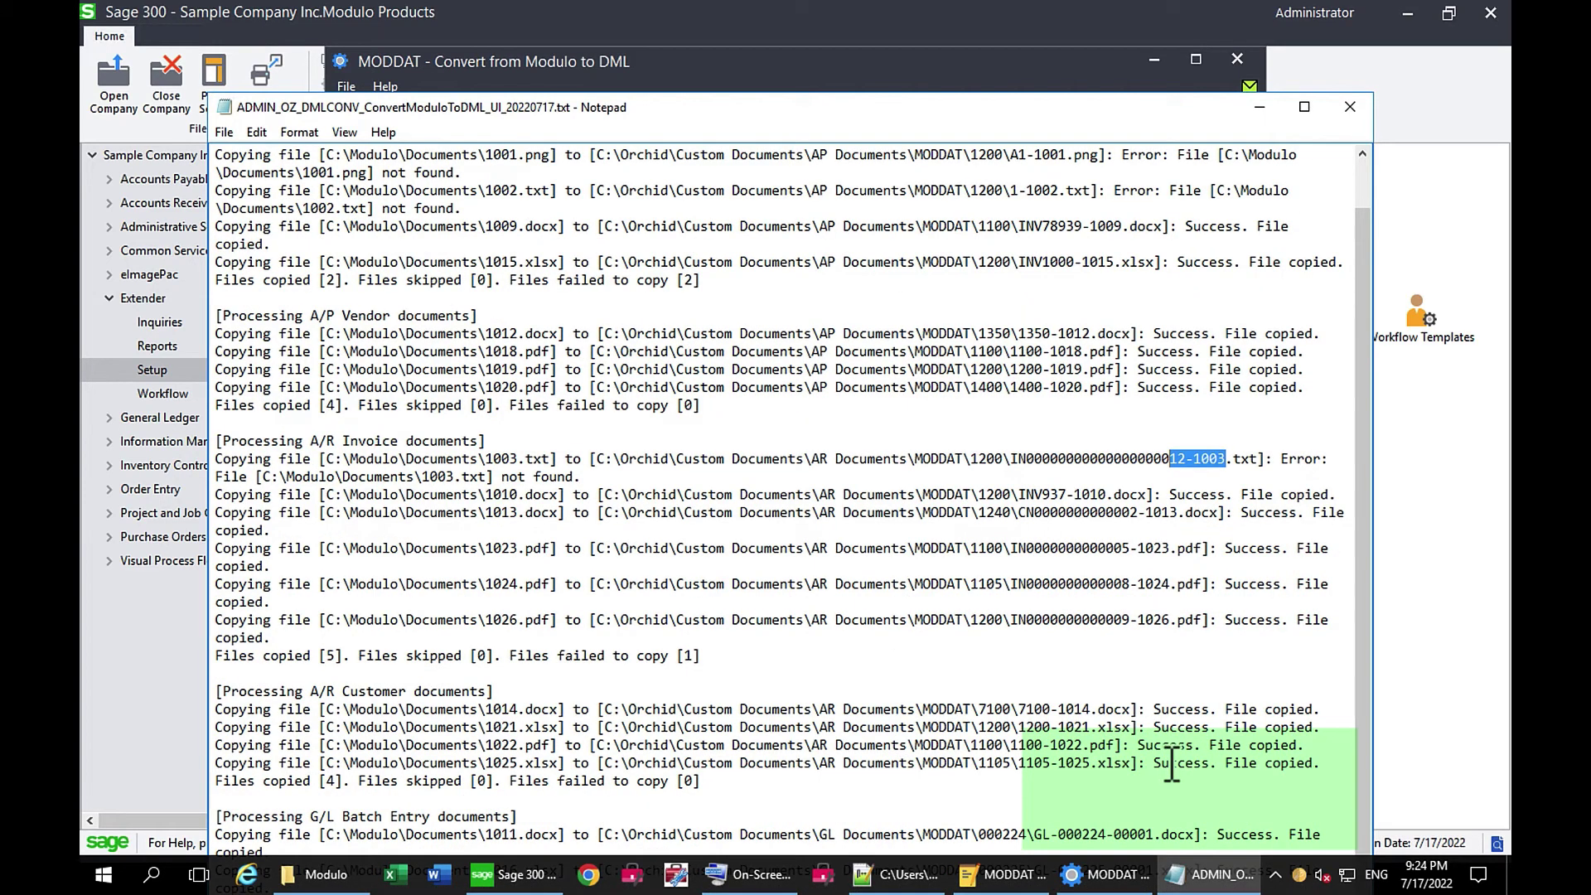
{"action": "scroll", "coordinate": [1171, 764], "scroll_direction": "down", "scroll_amount": 1}
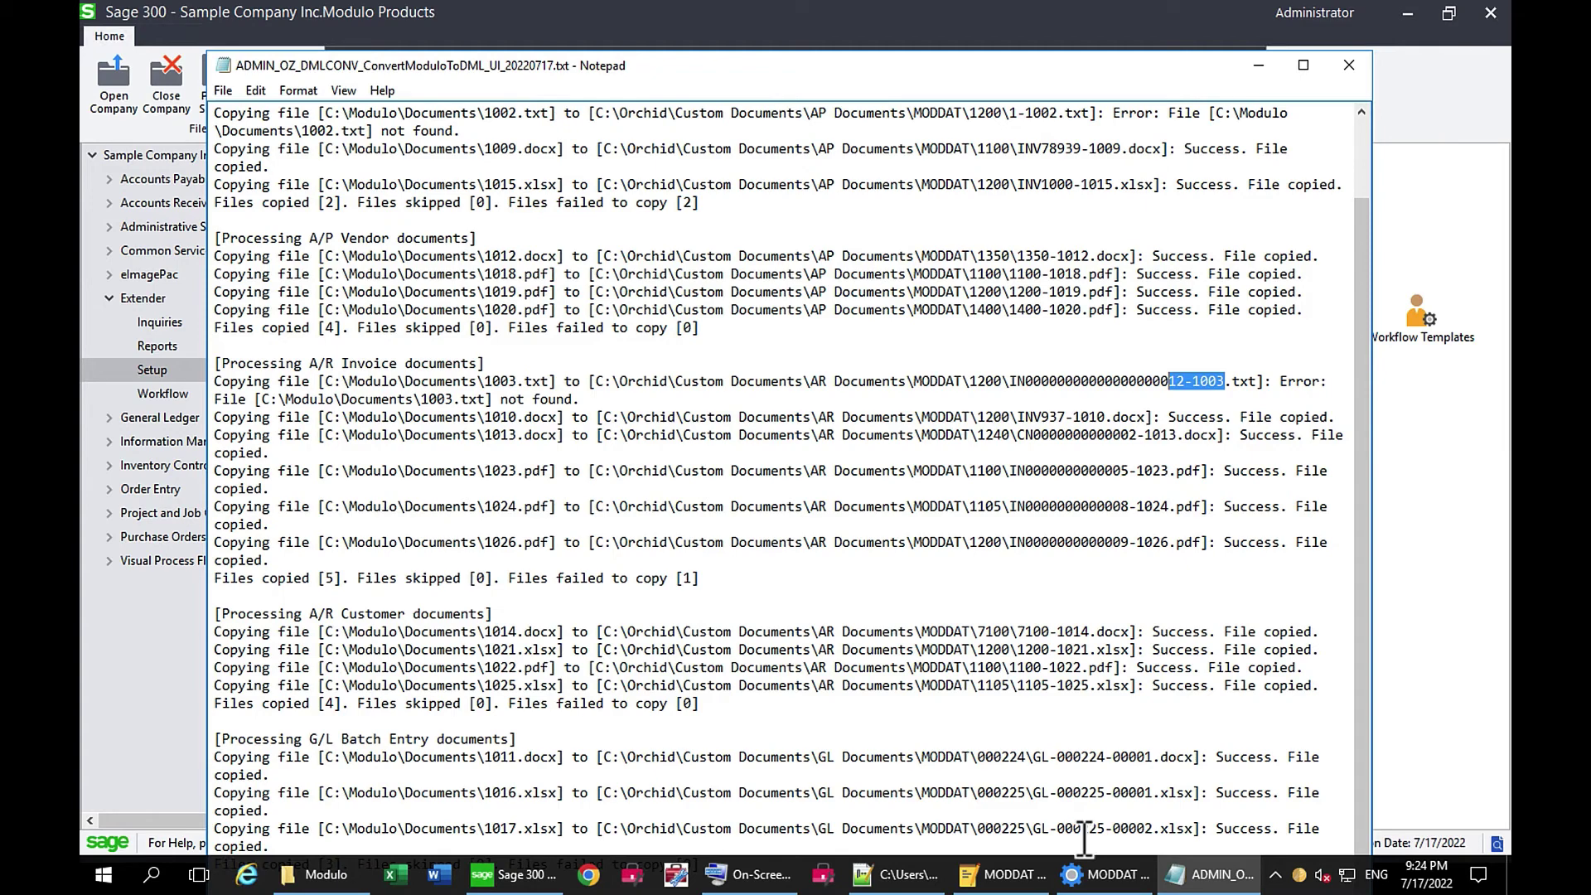
{"action": "left_click", "coordinate": [1349, 66]}
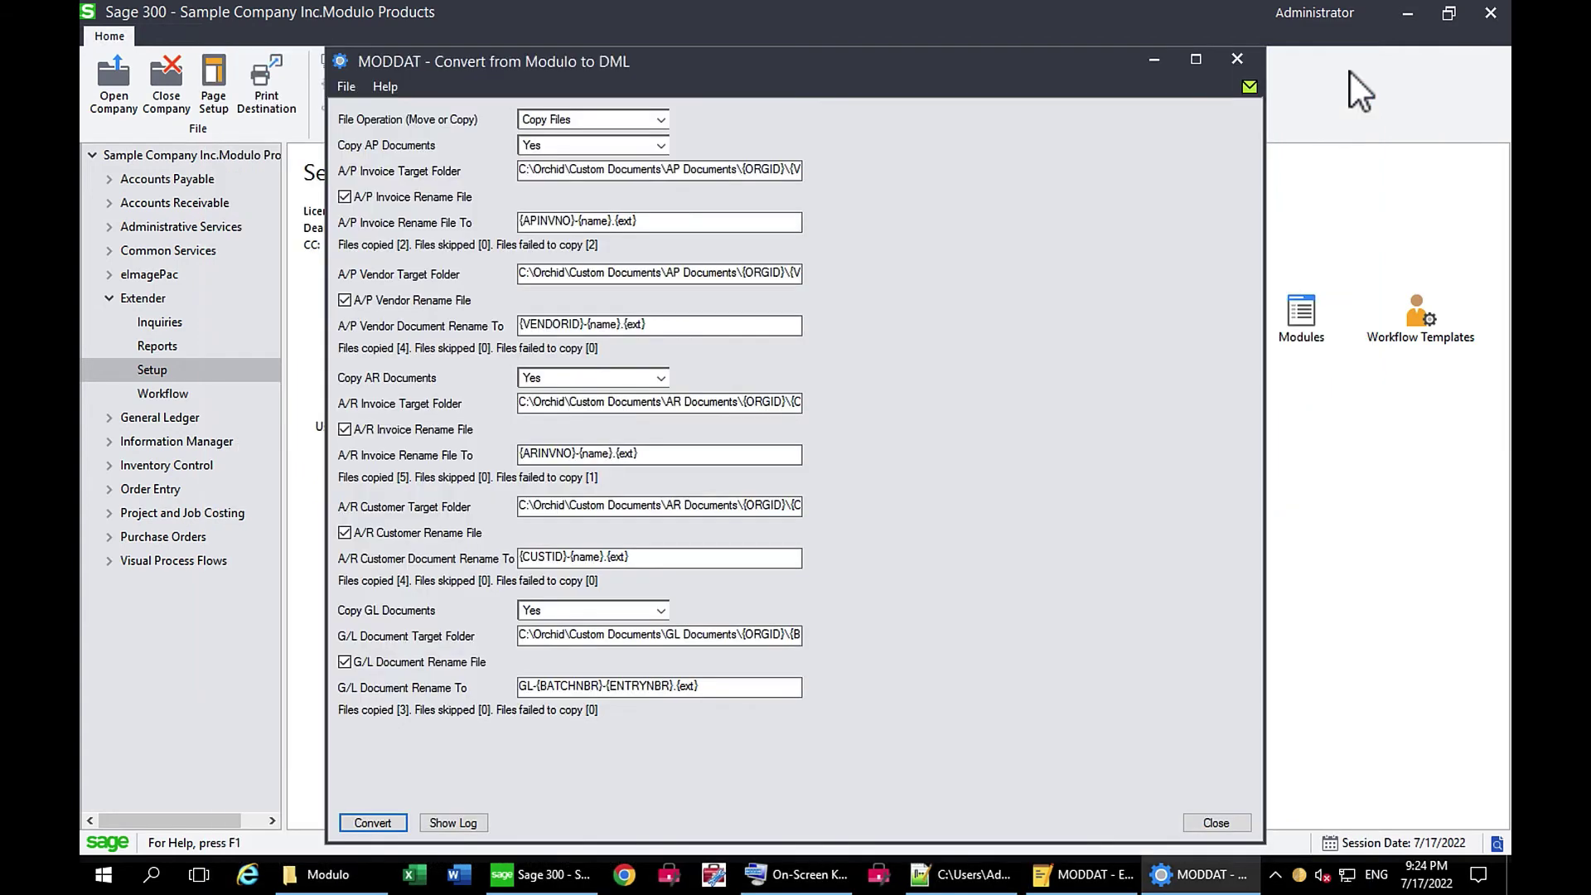
Switch to File Explorer and open the C:\Orchid\Custom Documents\AP Documents\MODDAT folder.
{"action": "left_click", "coordinate": [1153, 59]}
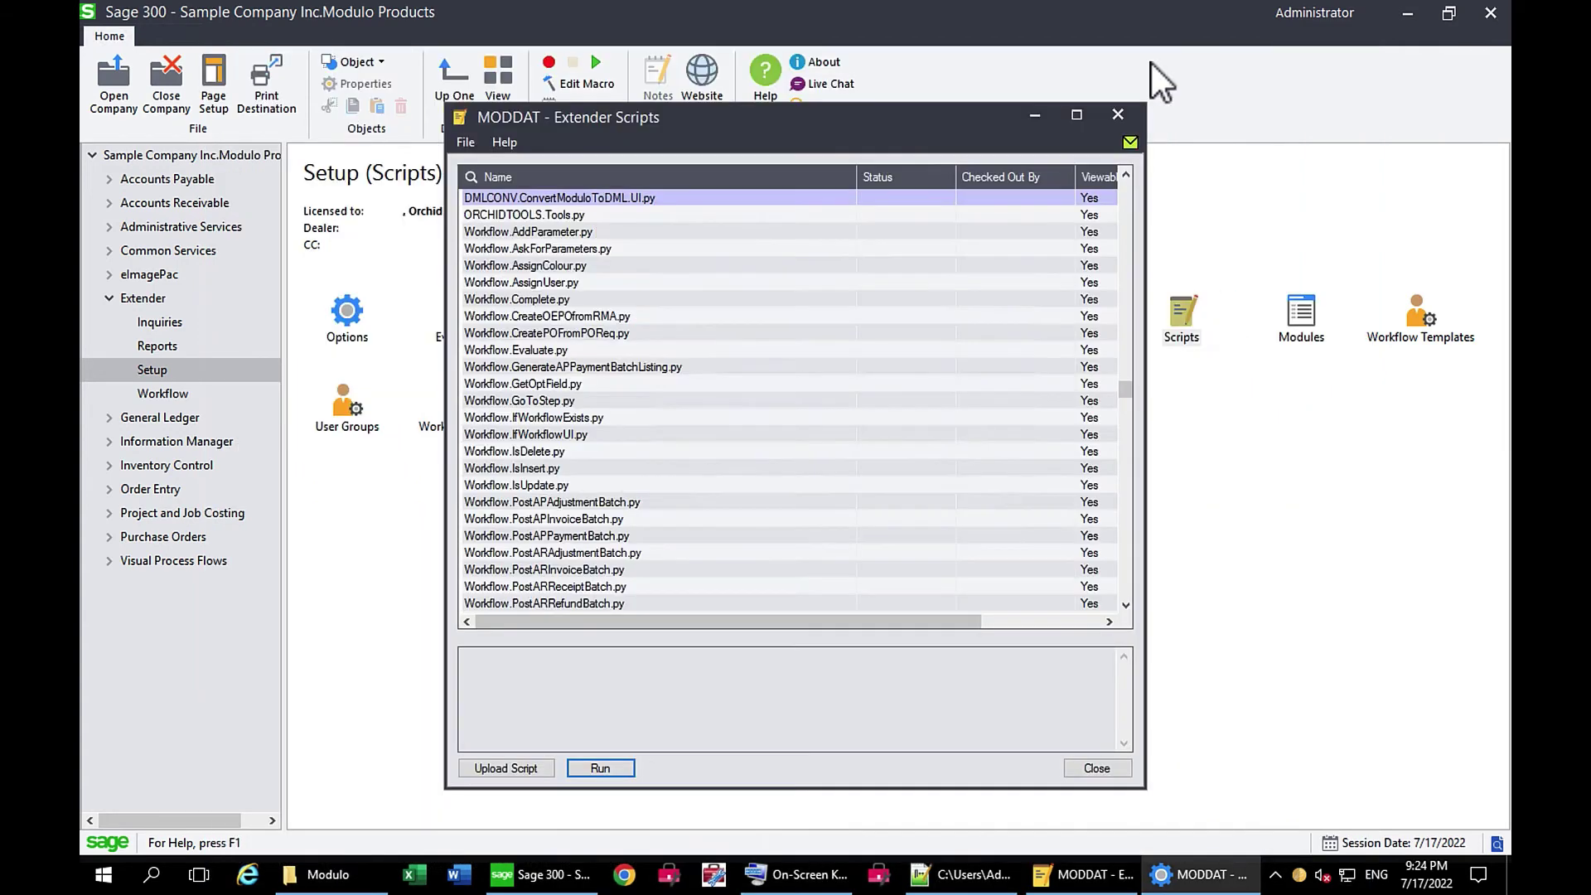
{"action": "left_click", "coordinate": [327, 874]}
{"action": "left_click", "coordinate": [377, 709]}
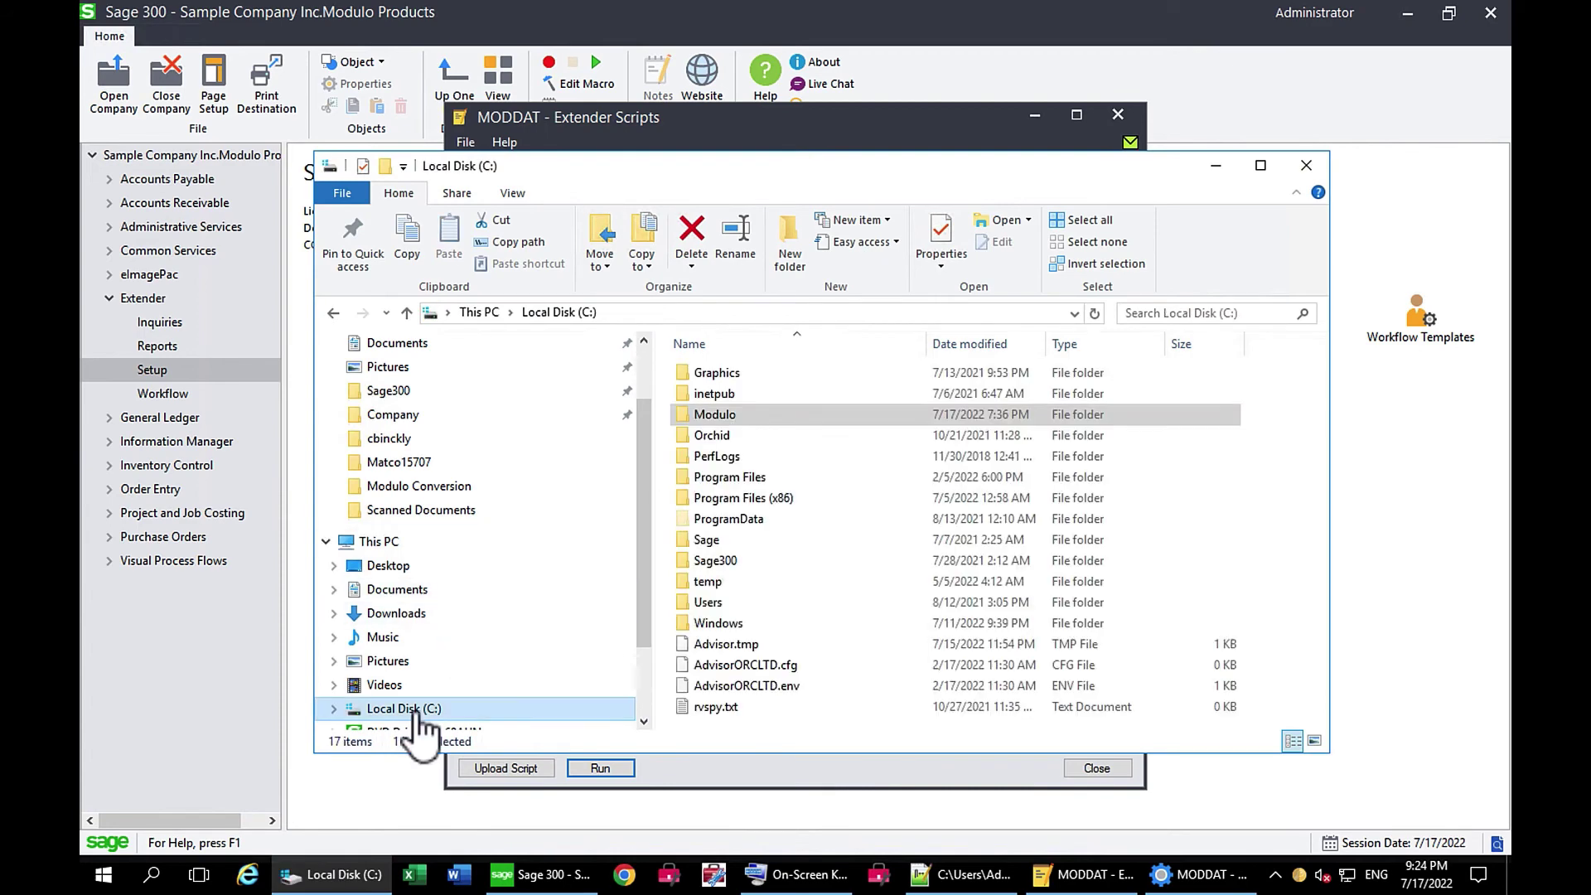
{"action": "double_click", "coordinate": [701, 440]}
{"action": "double_click", "coordinate": [724, 395]}
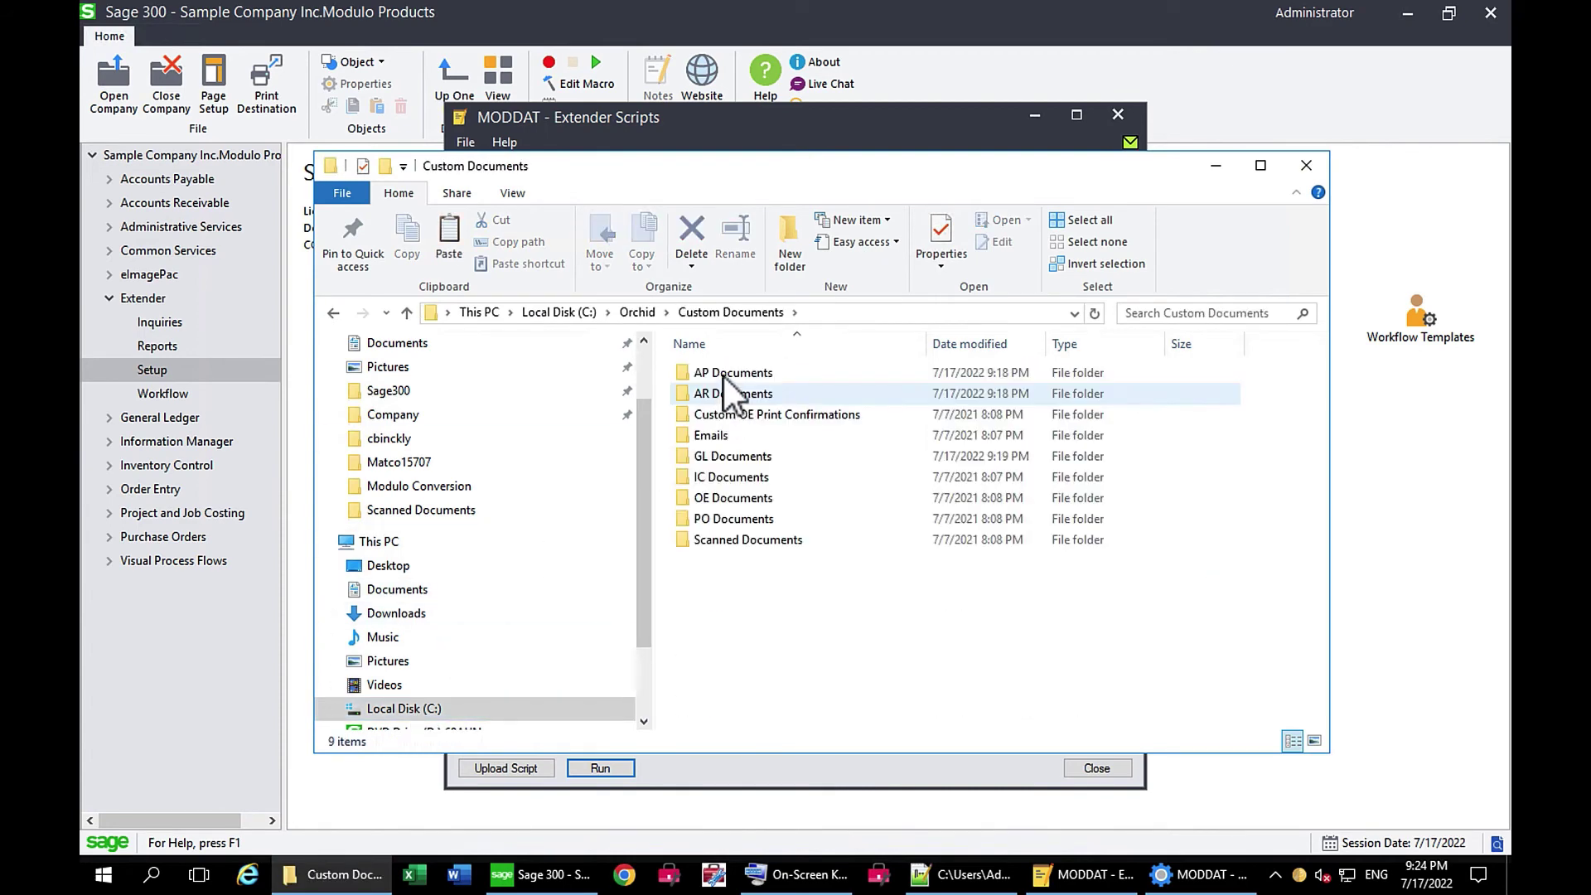
{"action": "double_click", "coordinate": [724, 375]}
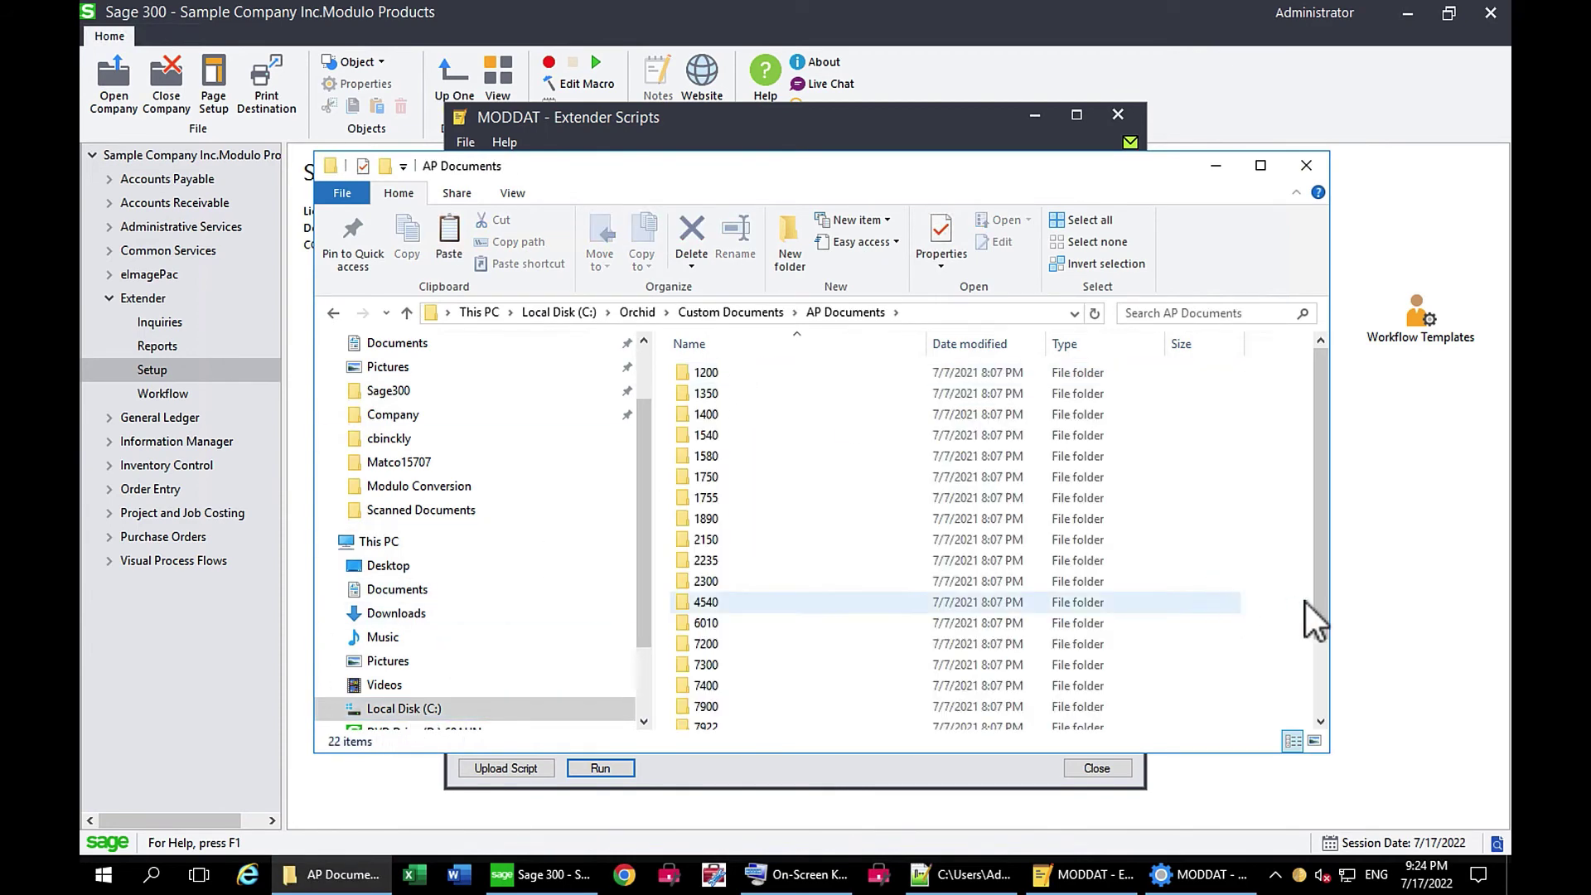
{"action": "left_click_drag", "start_coordinate": [1322, 621], "coordinate": [1324, 711]}
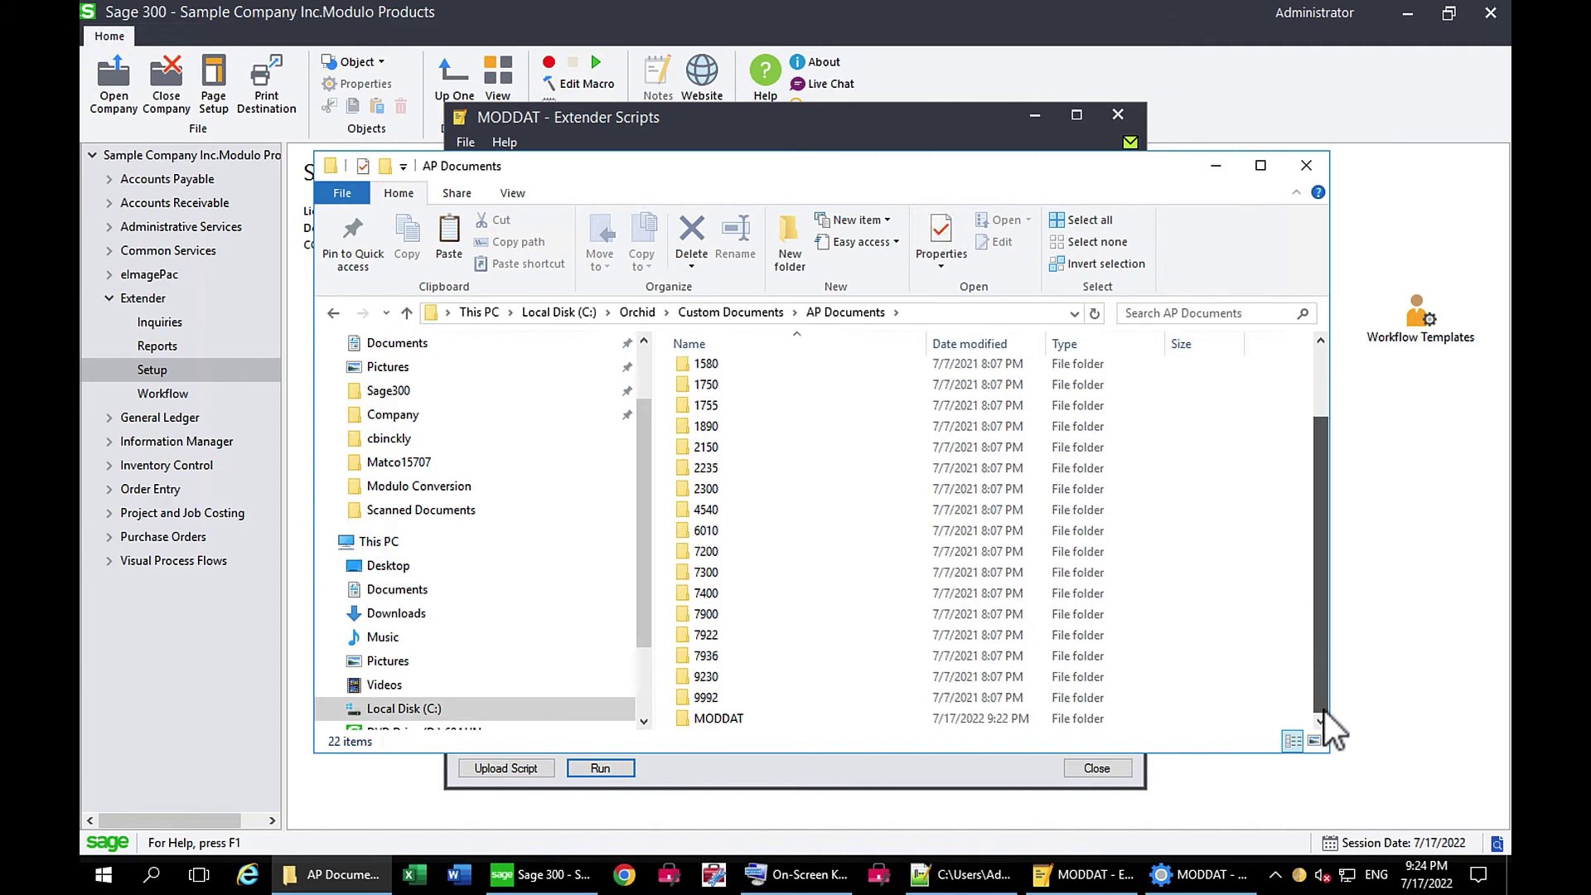
{"action": "double_click", "coordinate": [752, 724]}
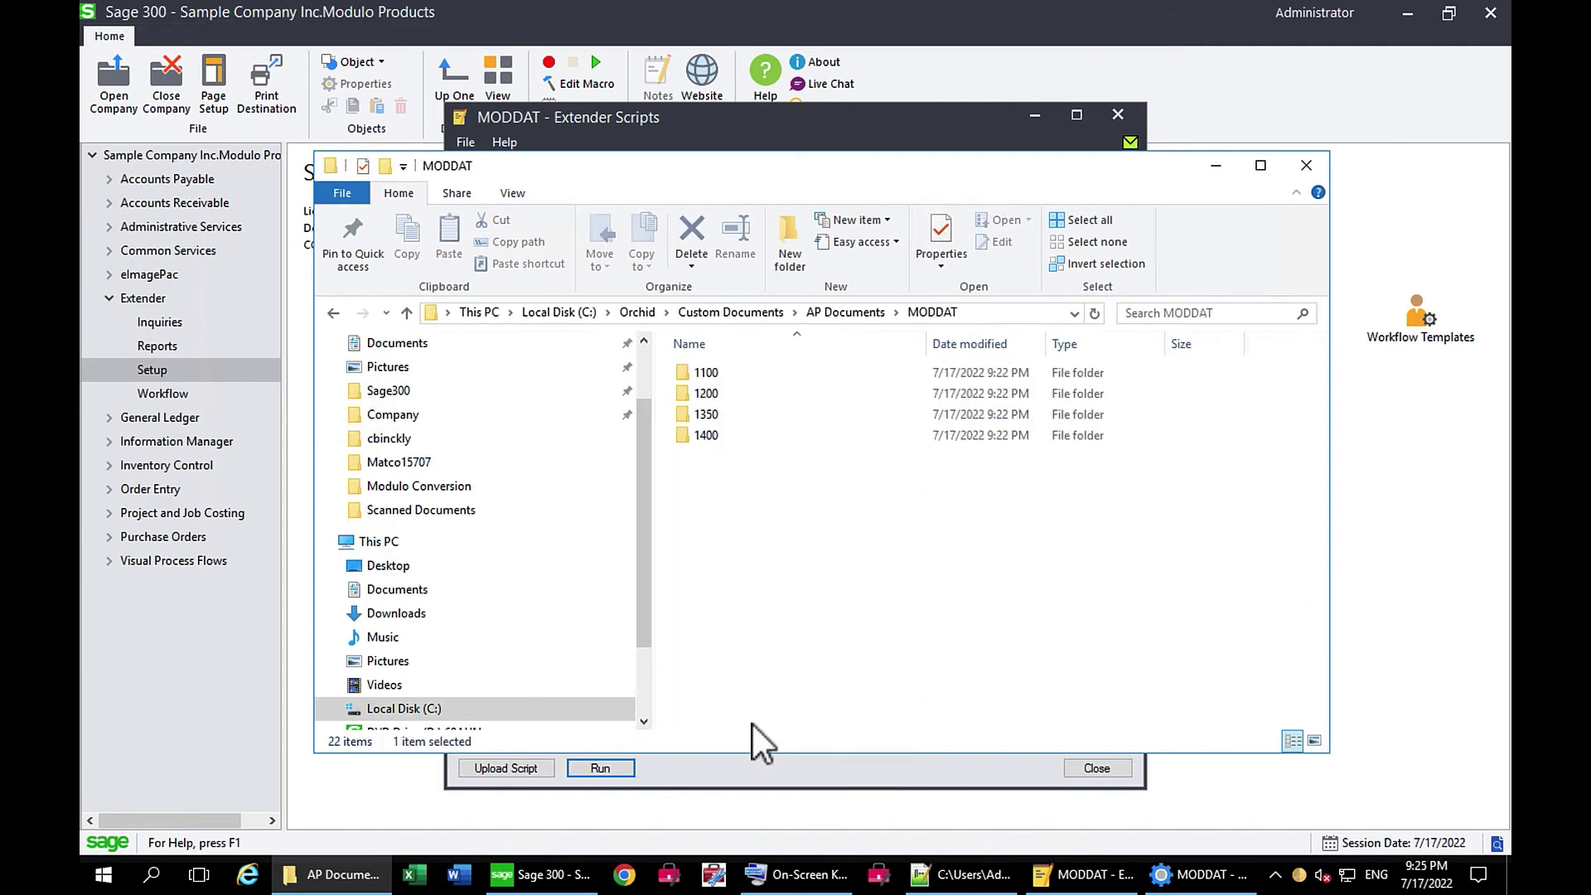
Inspect the copied files in the 1100, 1200, 1350 and 1400 vendor folders.
{"action": "double_click", "coordinate": [714, 376]}
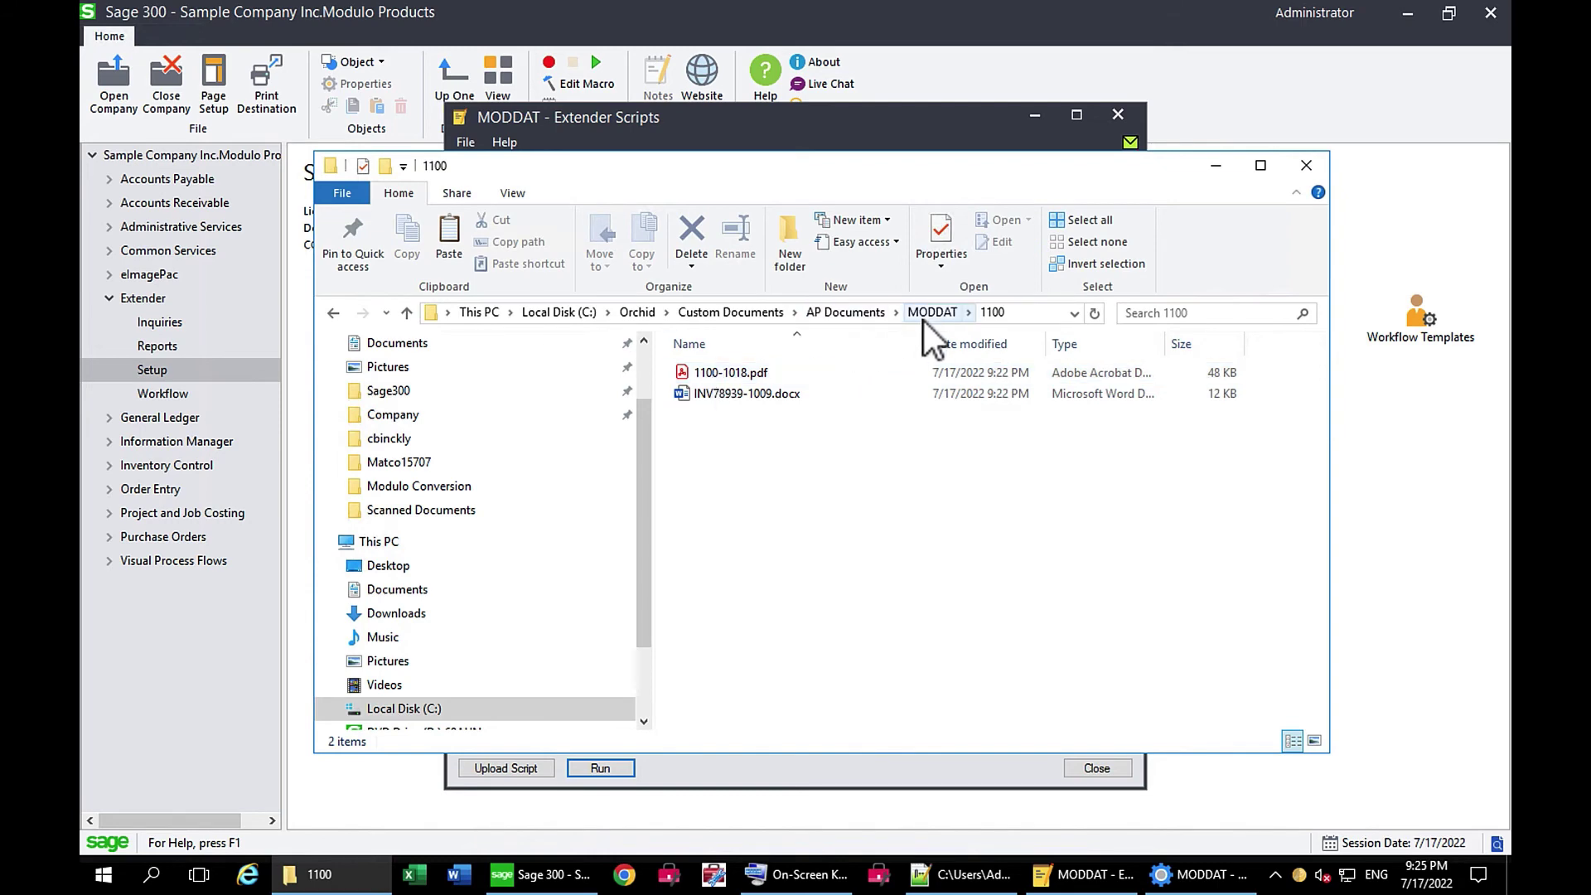
{"action": "left_click", "coordinate": [926, 320]}
{"action": "double_click", "coordinate": [708, 396]}
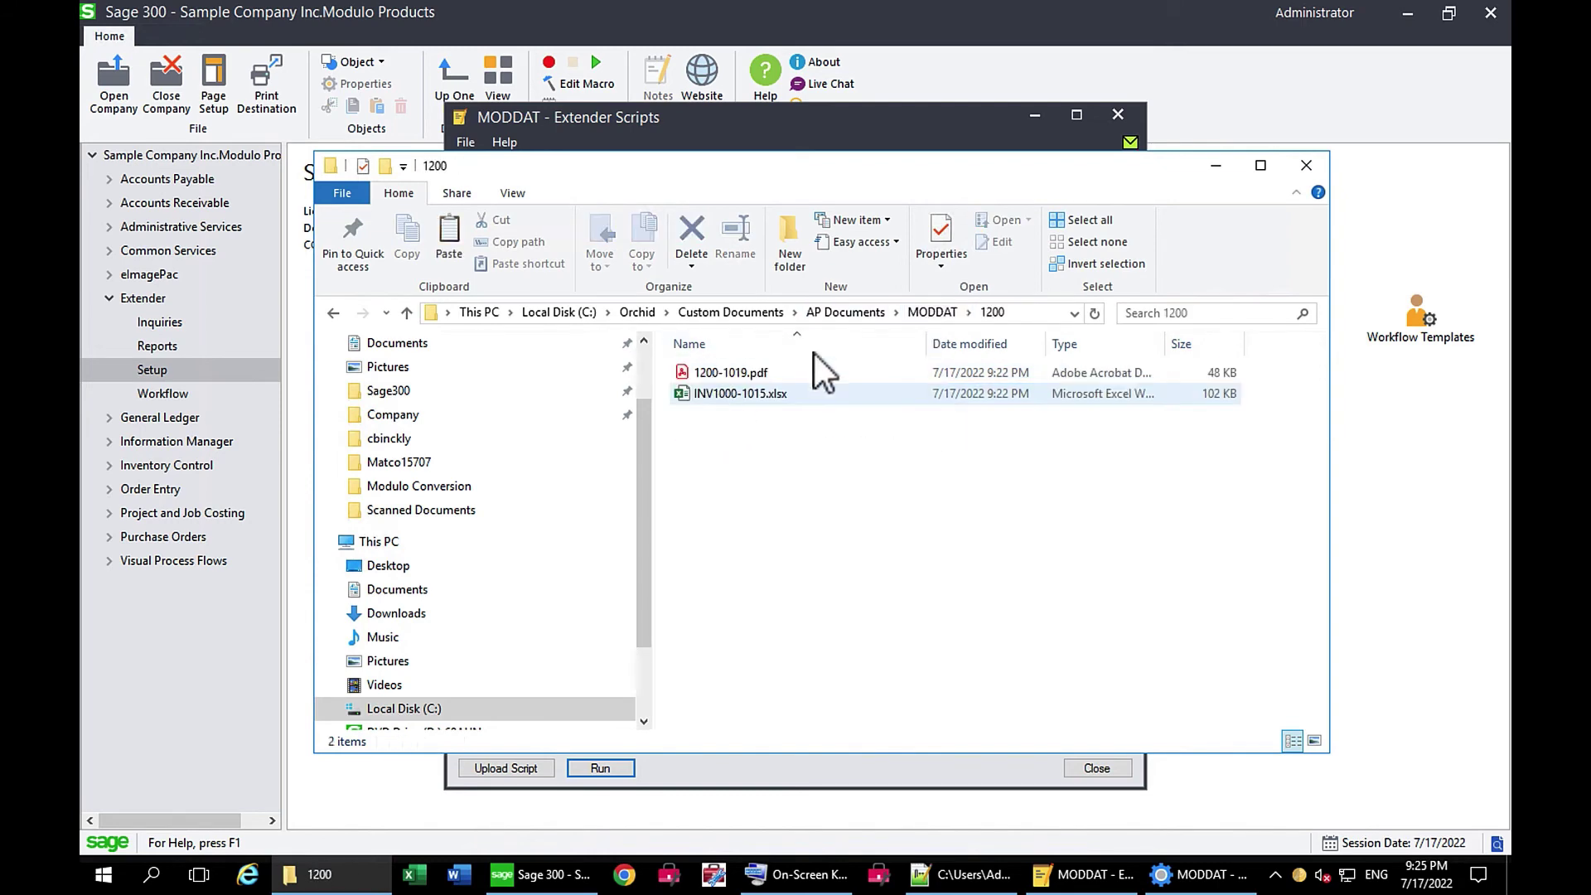
{"action": "left_click", "coordinate": [932, 316]}
{"action": "double_click", "coordinate": [713, 418]}
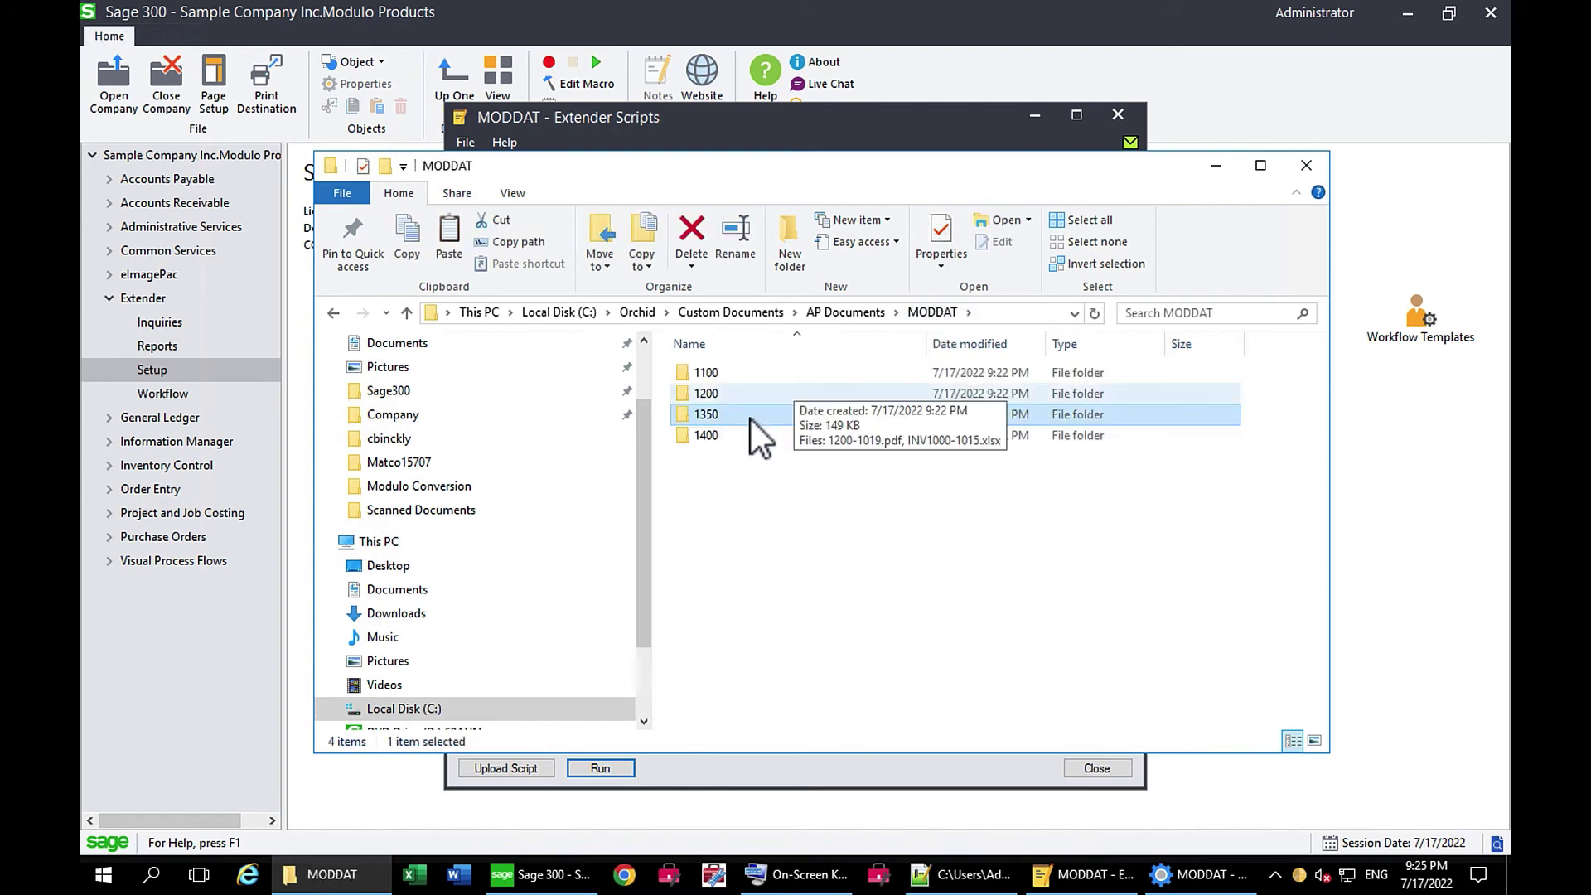
{"action": "double_click", "coordinate": [712, 437]}
Inspect the converted files in the 1100, 1105 and 1200 customer folders under AR Documents\MODDAT.
{"action": "left_click", "coordinate": [749, 318]}
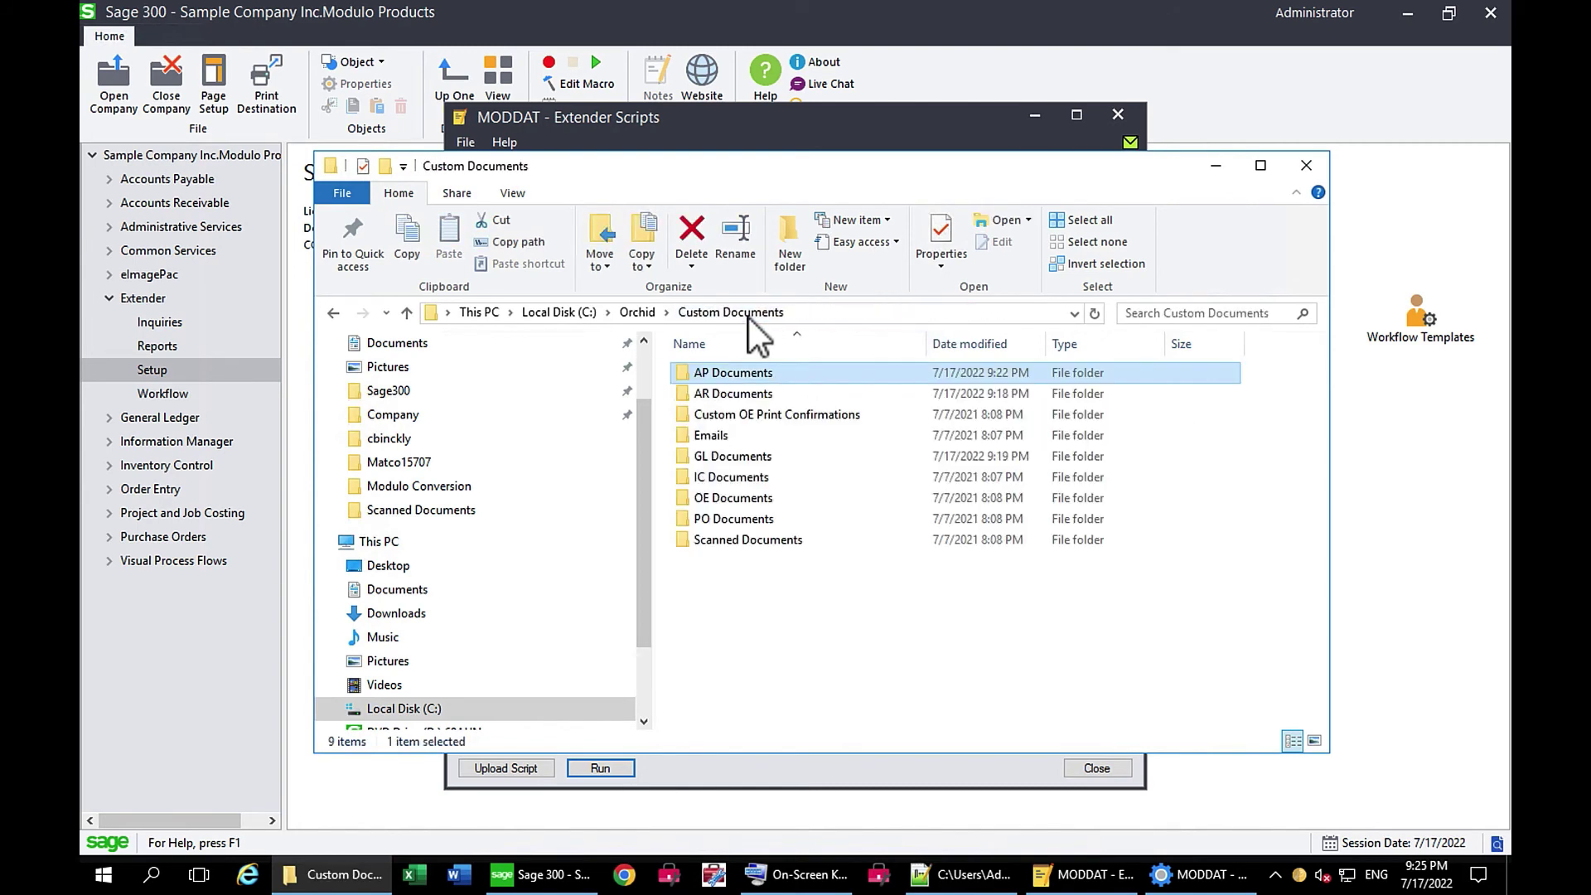
{"action": "double_click", "coordinate": [721, 399]}
{"action": "double_click", "coordinate": [718, 375]}
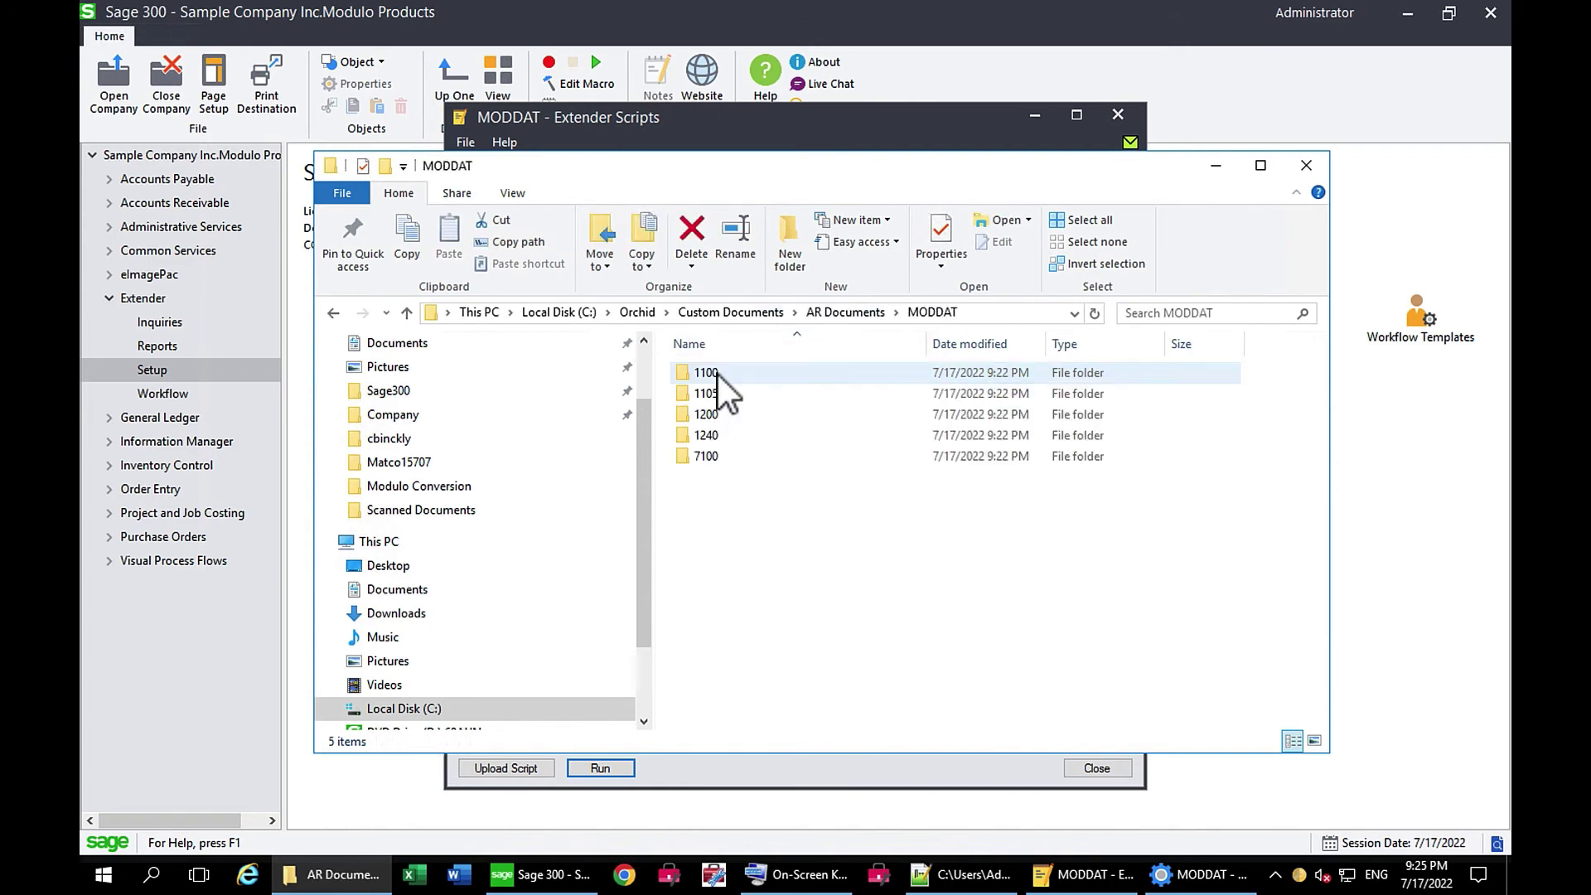
{"action": "double_click", "coordinate": [718, 375]}
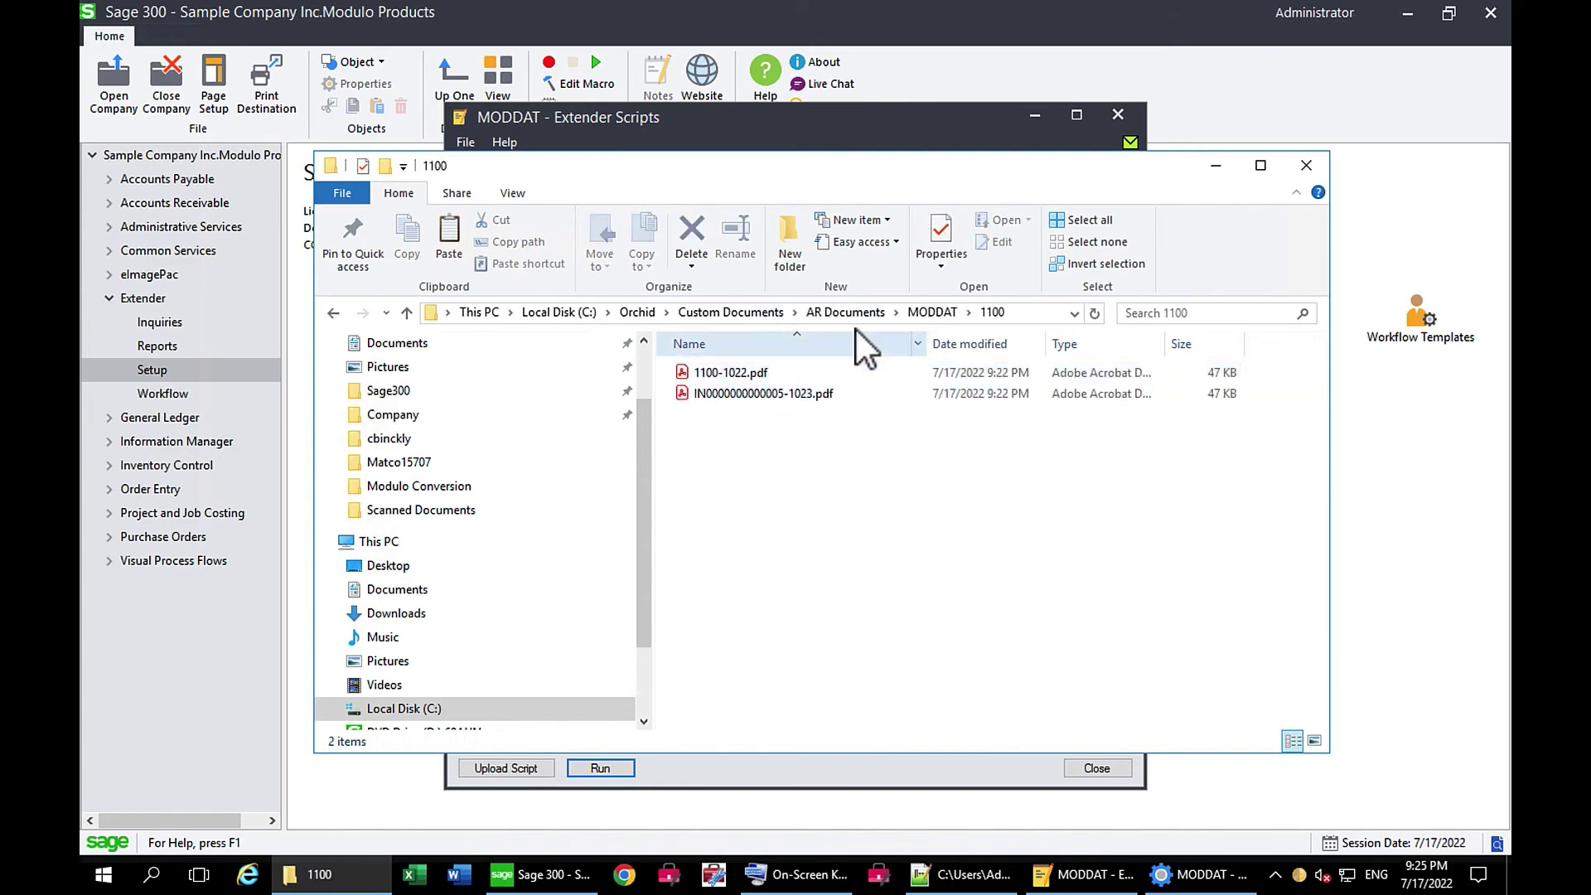
{"action": "left_click", "coordinate": [931, 311]}
{"action": "left_click", "coordinate": [706, 394]}
{"action": "double_click", "coordinate": [706, 394]}
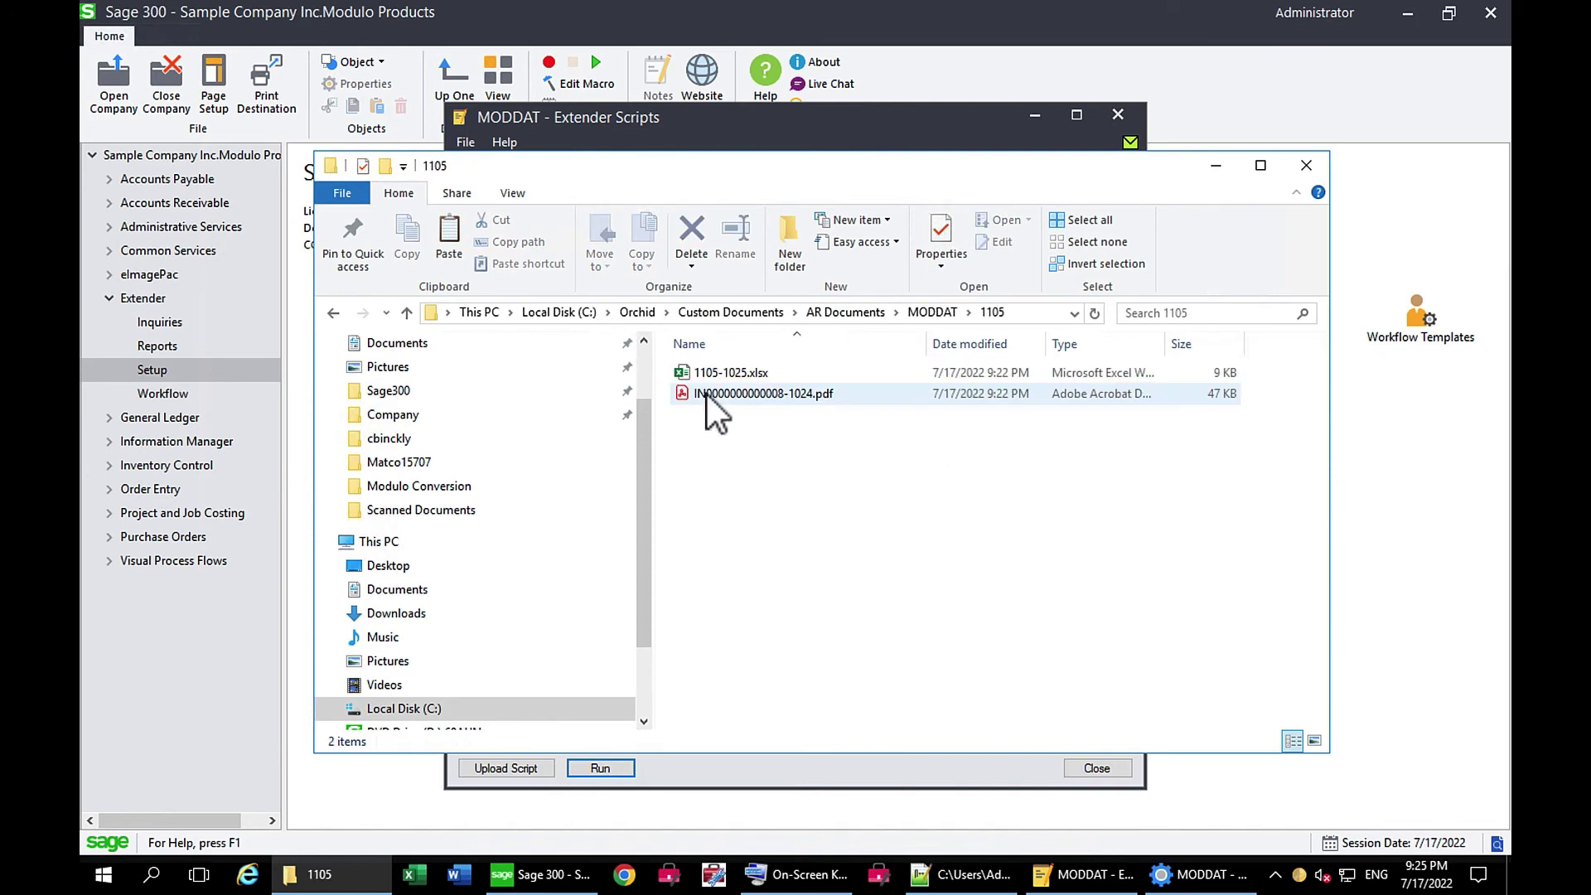
{"action": "left_click", "coordinate": [857, 316]}
{"action": "double_click", "coordinate": [724, 375]}
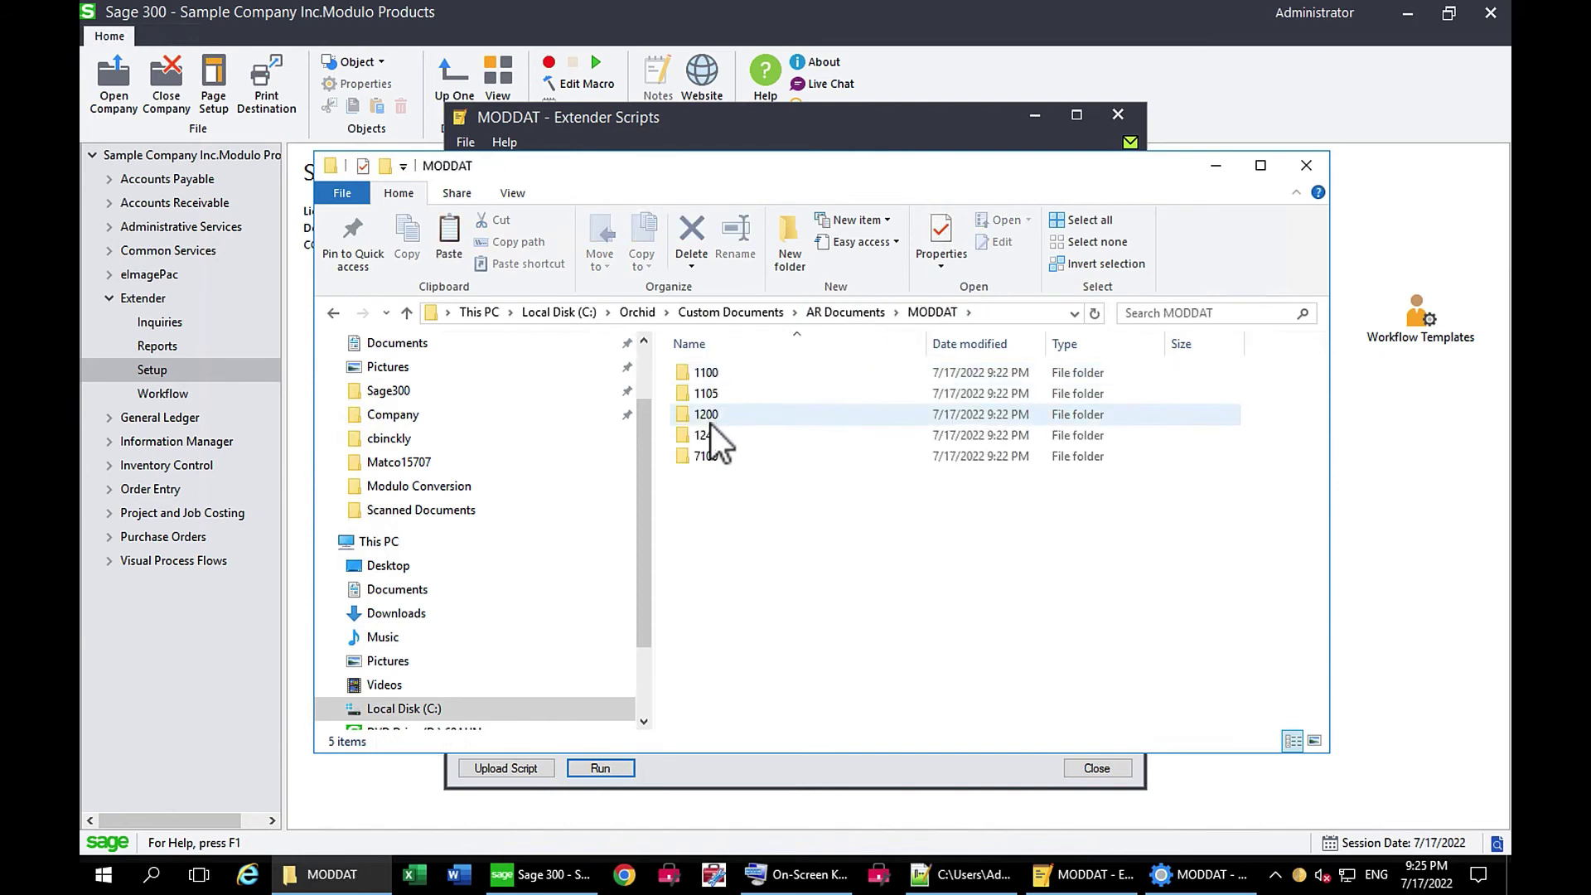
{"action": "double_click", "coordinate": [711, 421]}
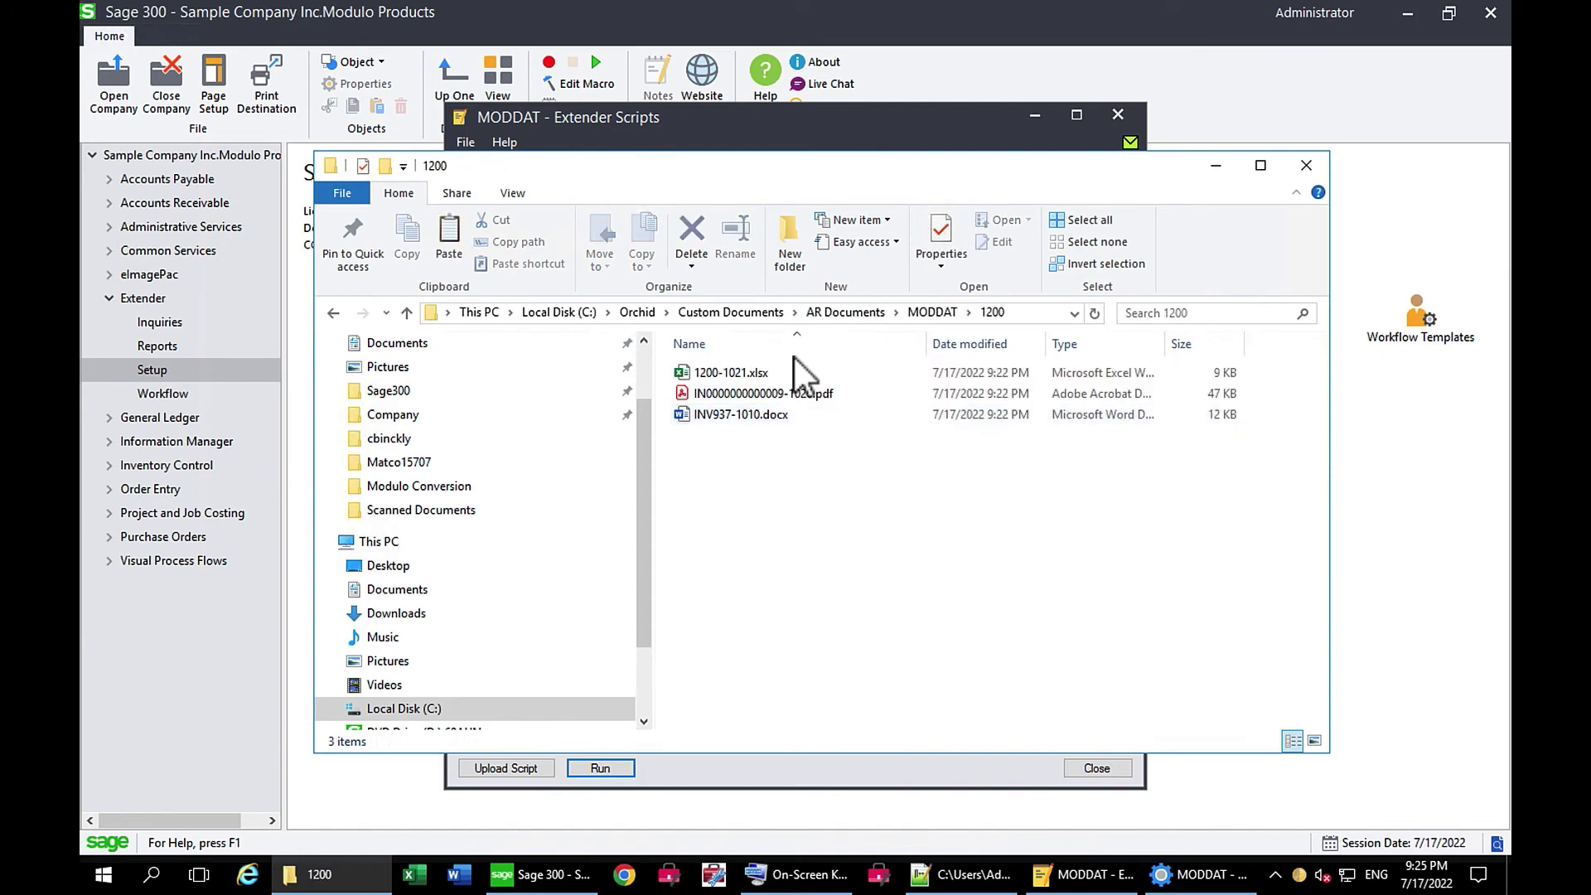
Inspect the converted files in batch folders 000224 and 000225 under GL Documents\MODDAT.
{"action": "left_click", "coordinate": [764, 320]}
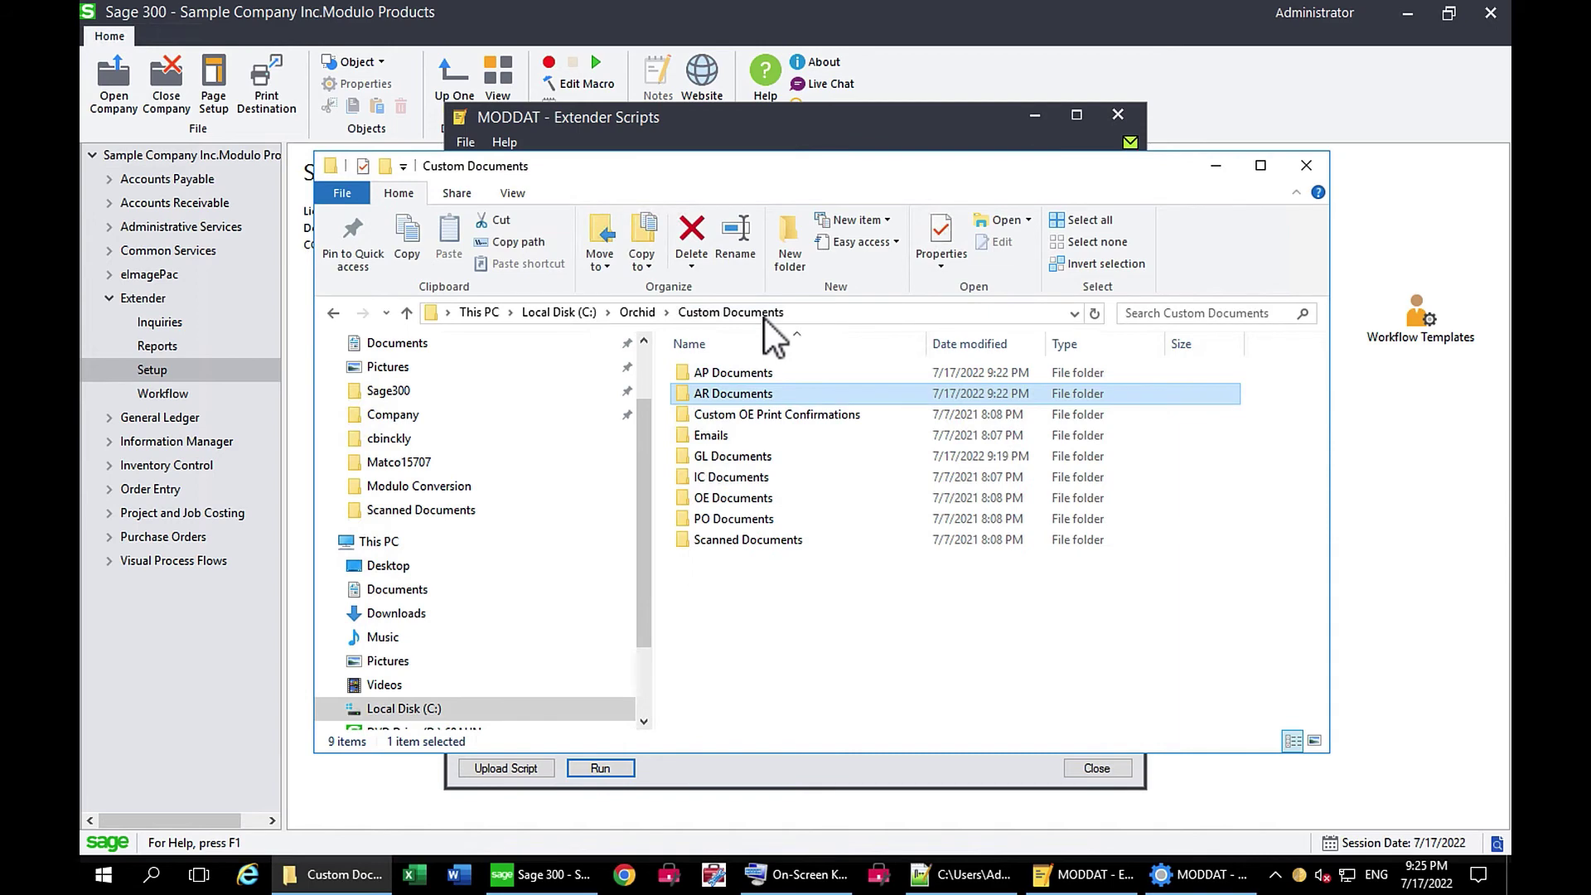
{"action": "double_click", "coordinate": [740, 455]}
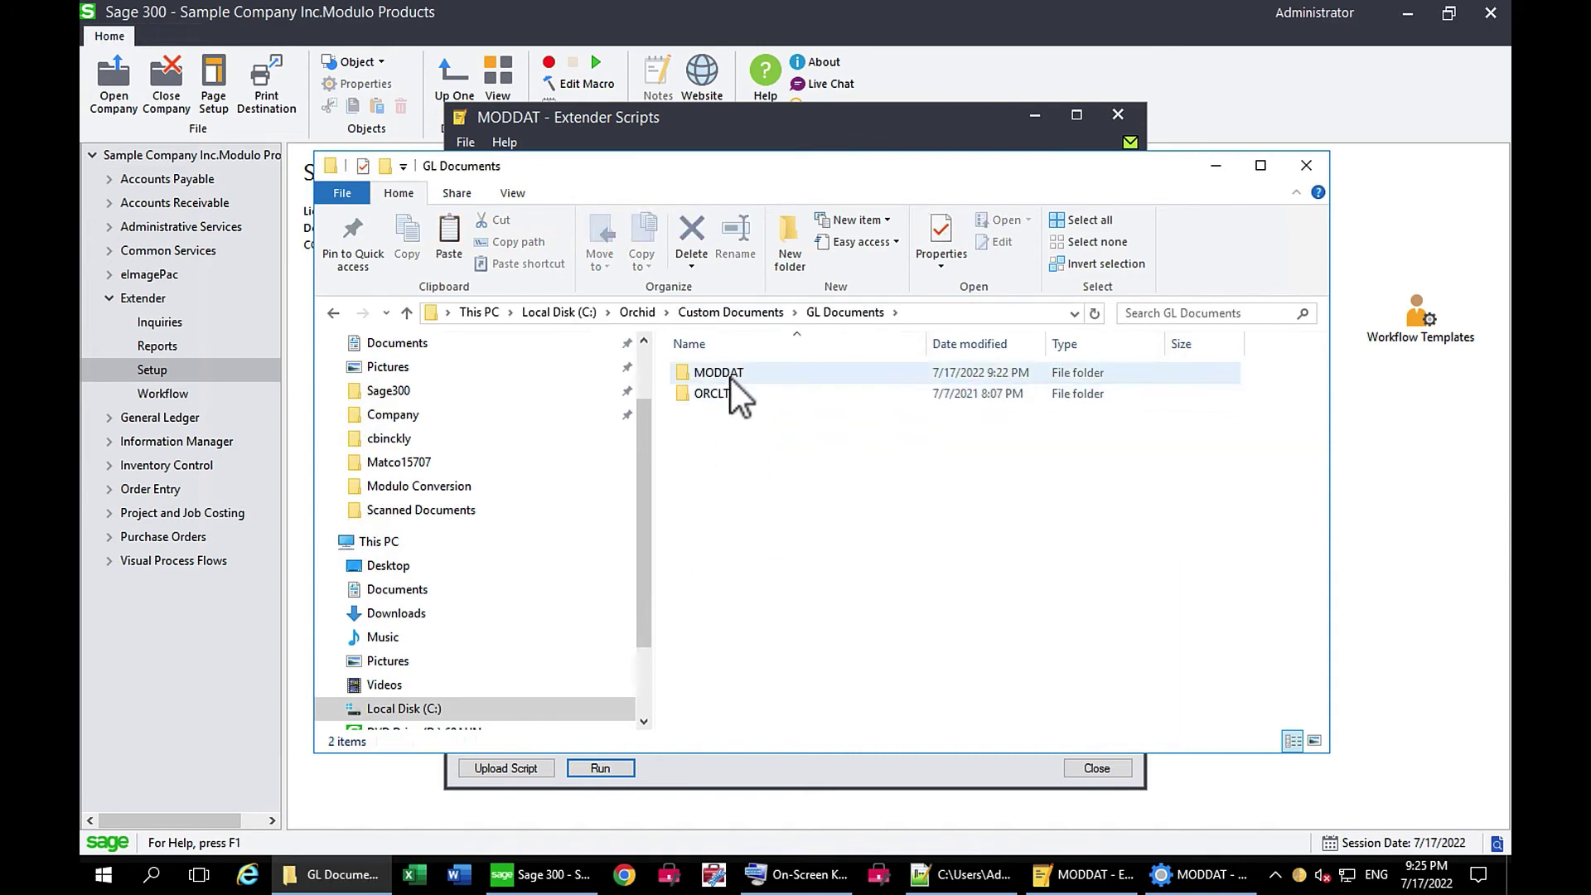
{"action": "double_click", "coordinate": [731, 377]}
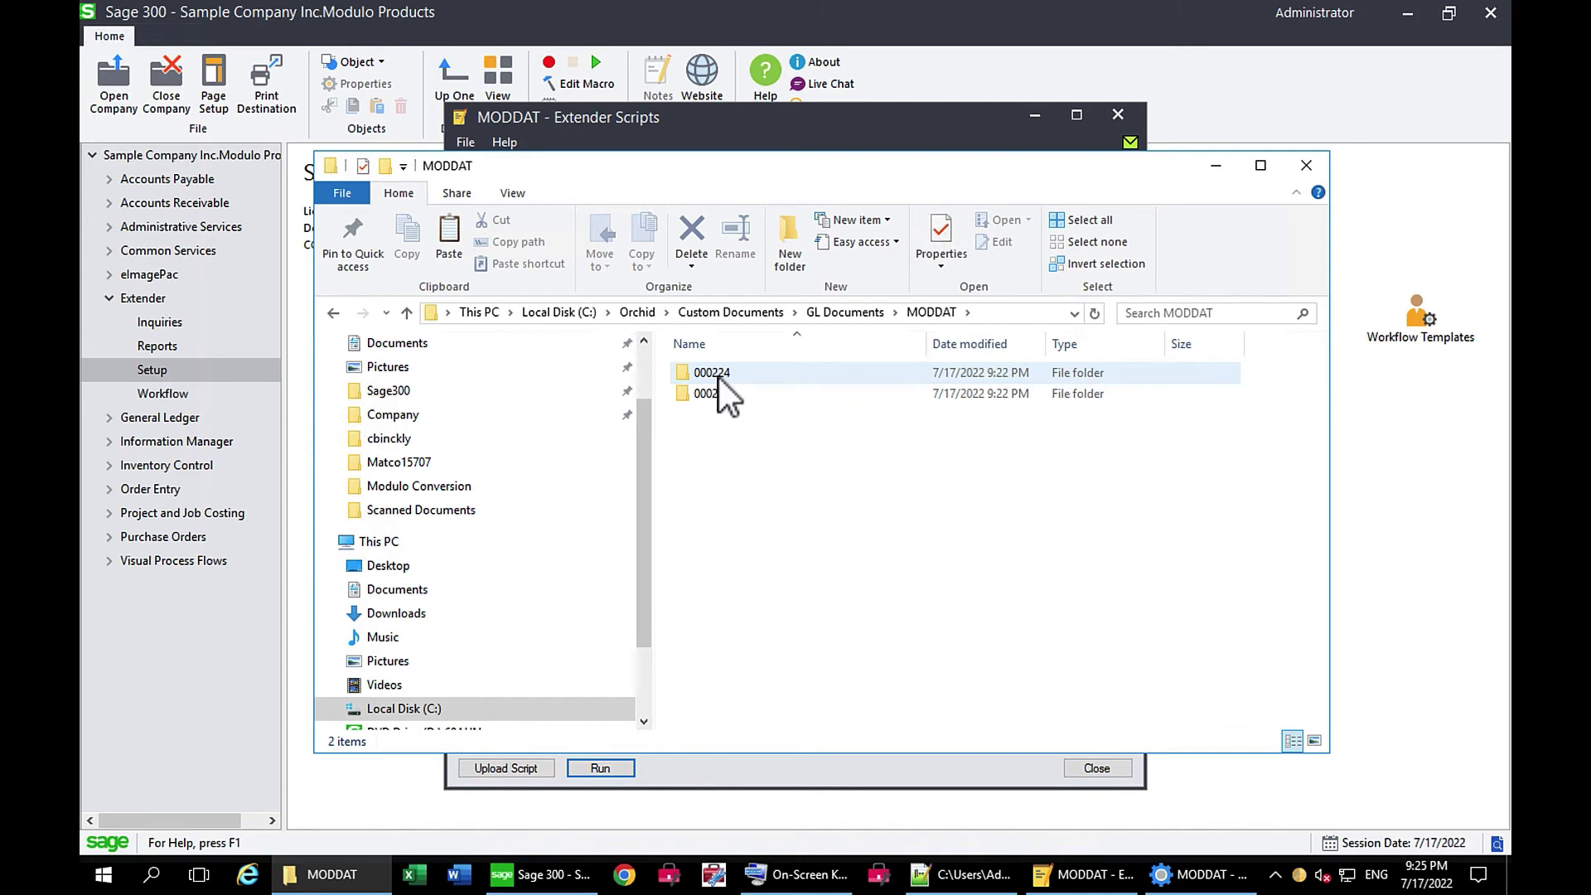
{"action": "double_click", "coordinate": [719, 378]}
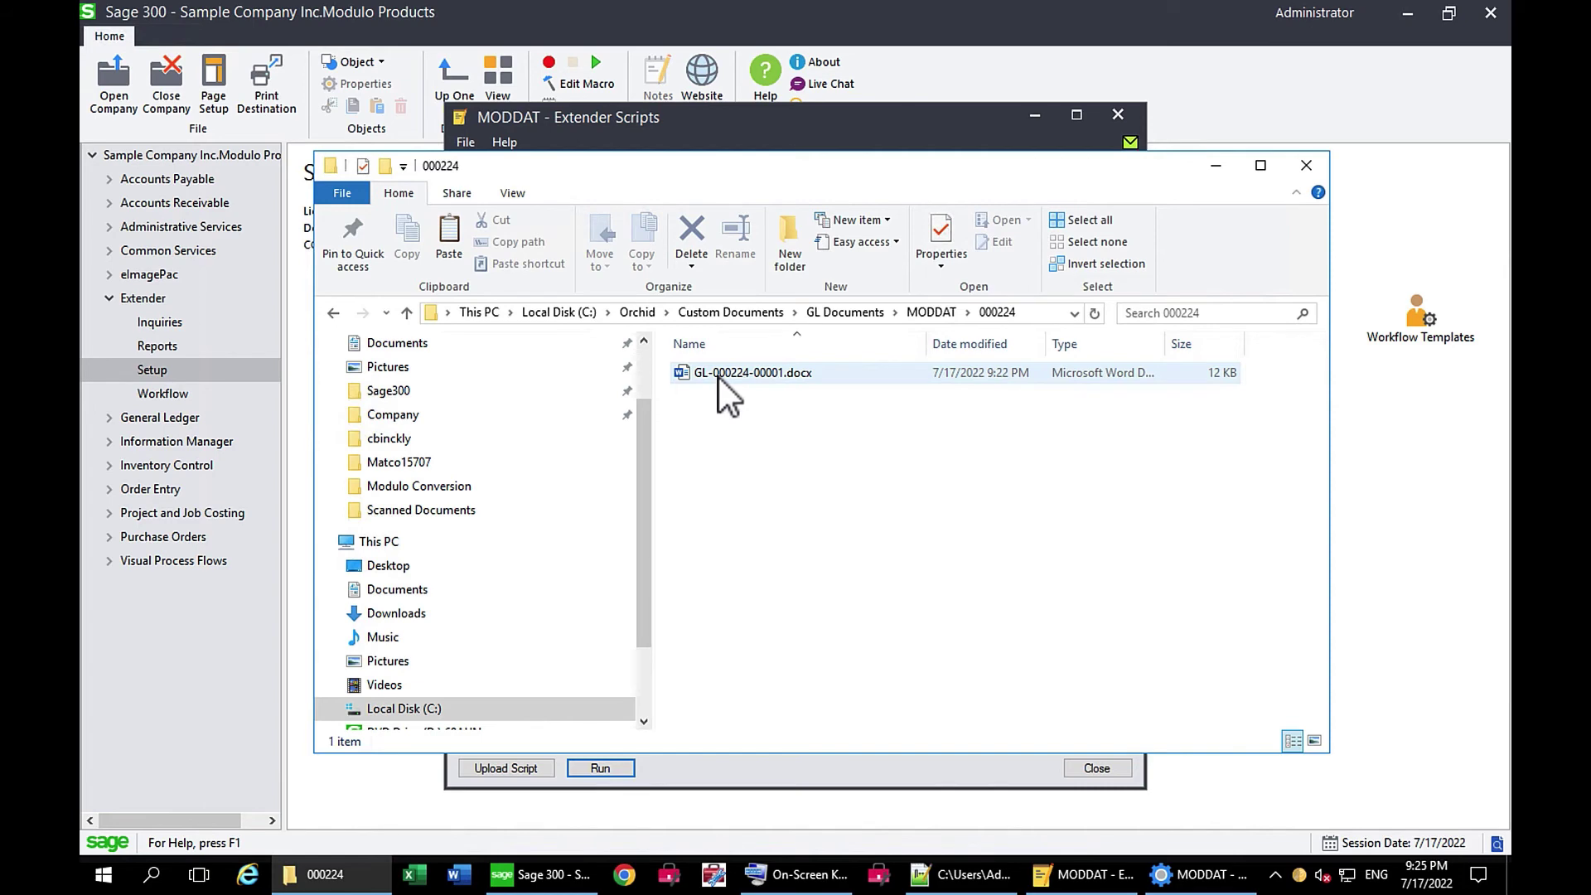
{"action": "left_click", "coordinate": [923, 315]}
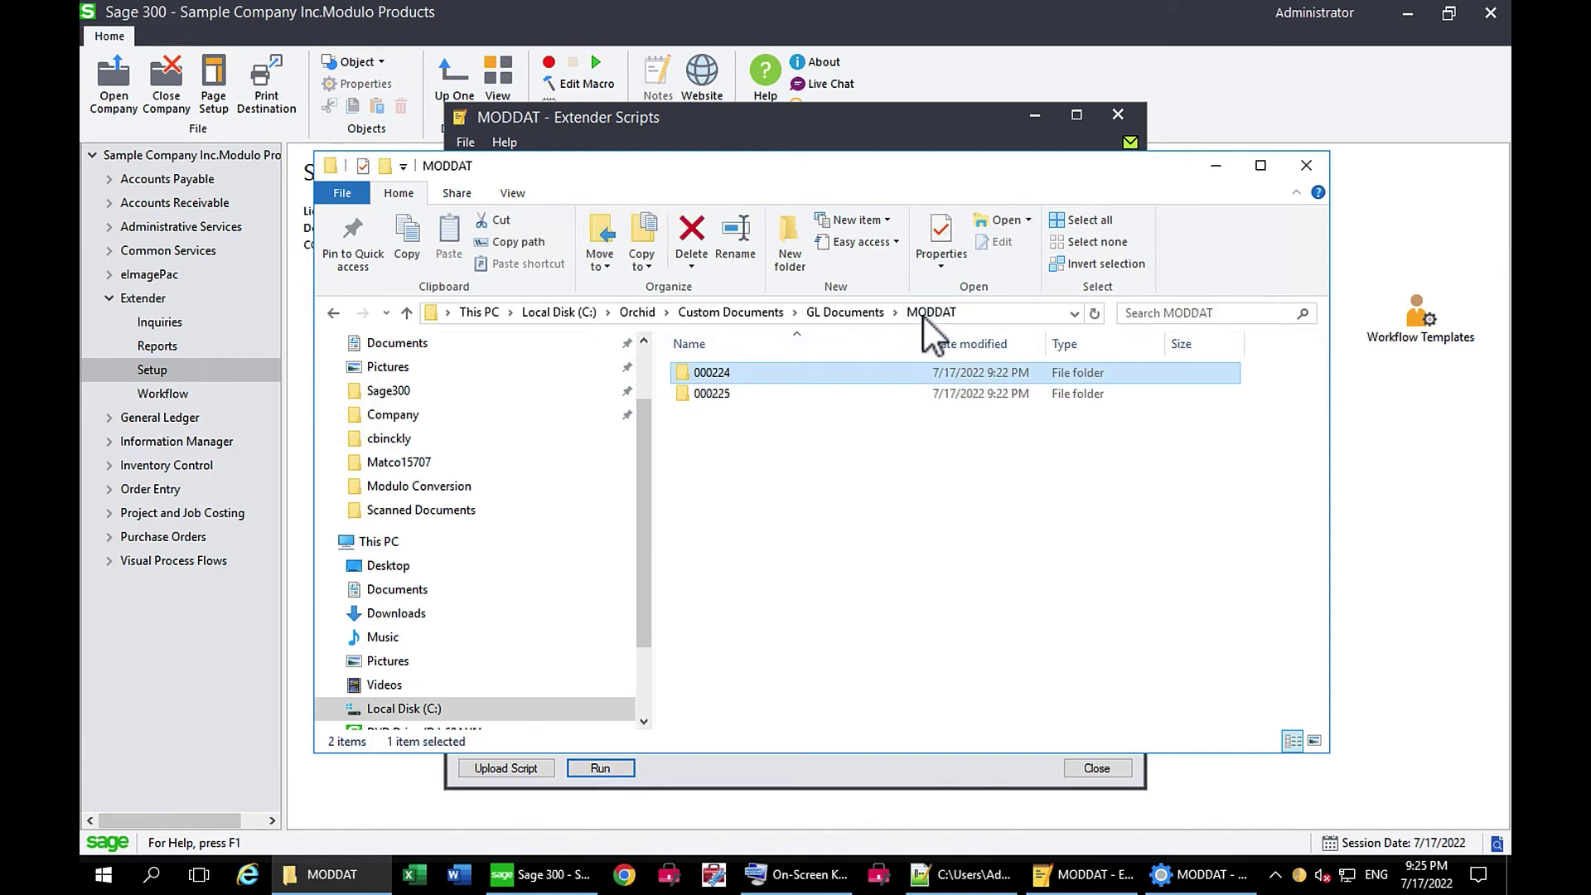
{"action": "double_click", "coordinate": [721, 396]}
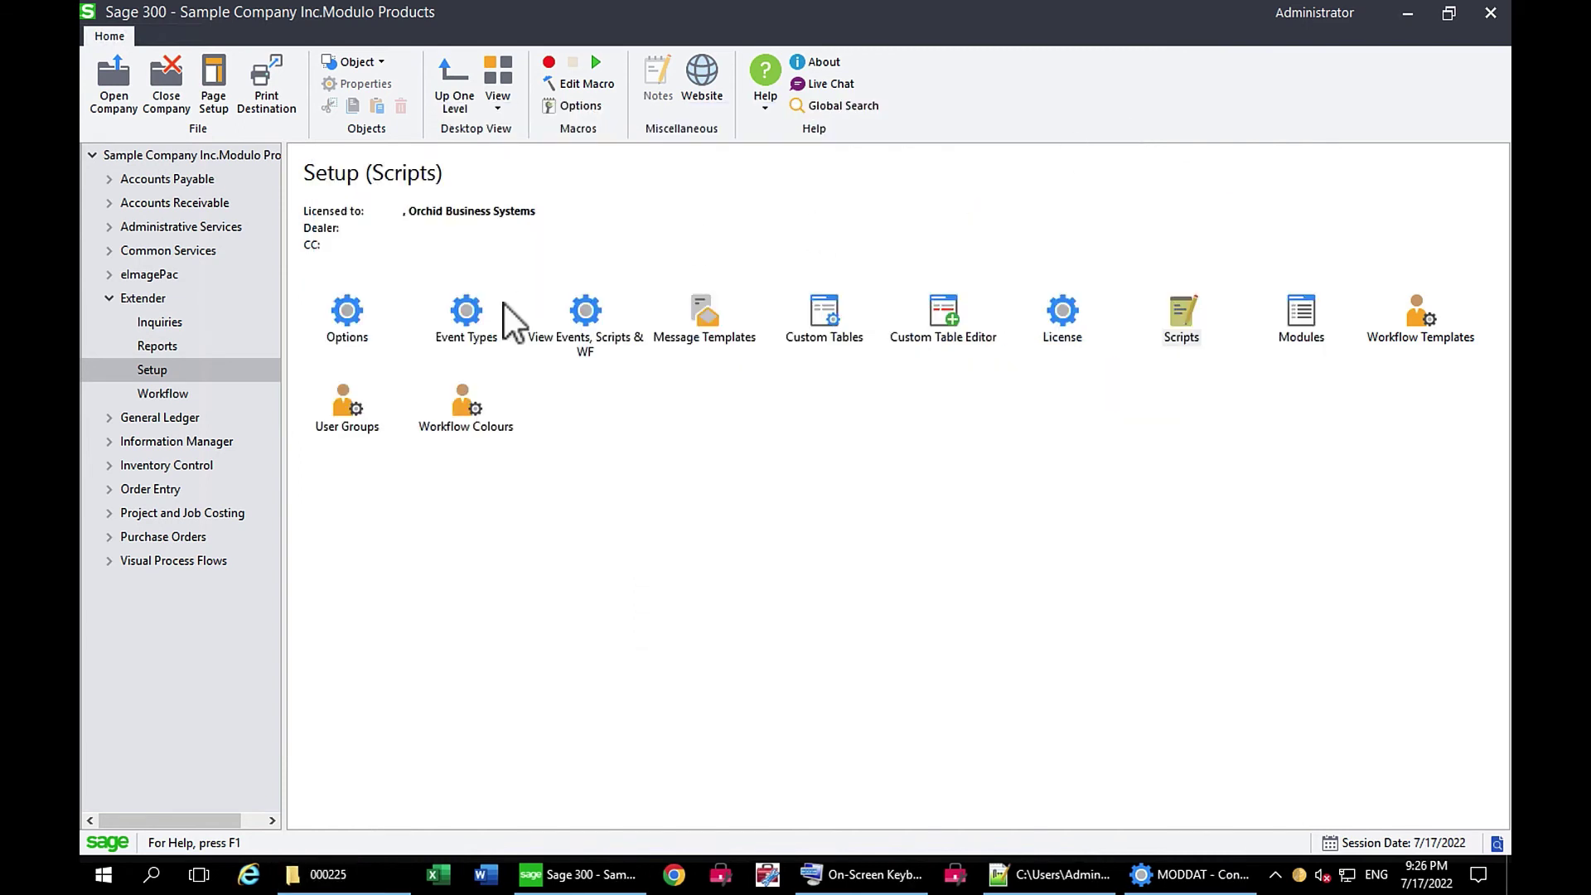
Check the linked documents for A/P invoice batches 105 and 106 in Sage 300, and close the invoice entry and batch list.
{"action": "left_click", "coordinate": [108, 180]}
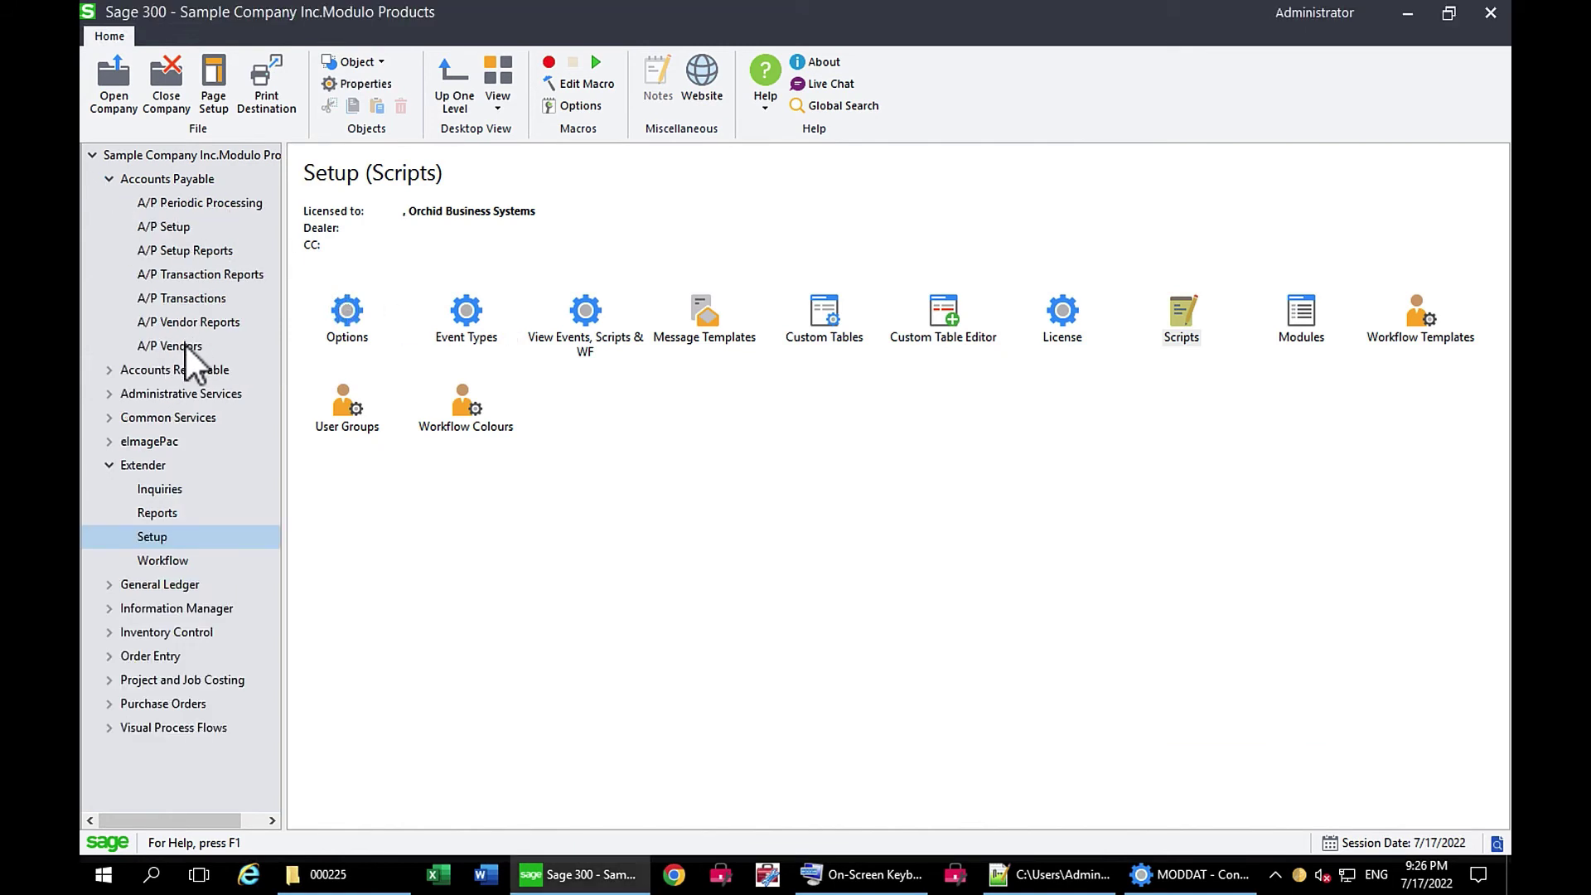
{"action": "left_click", "coordinate": [199, 300]}
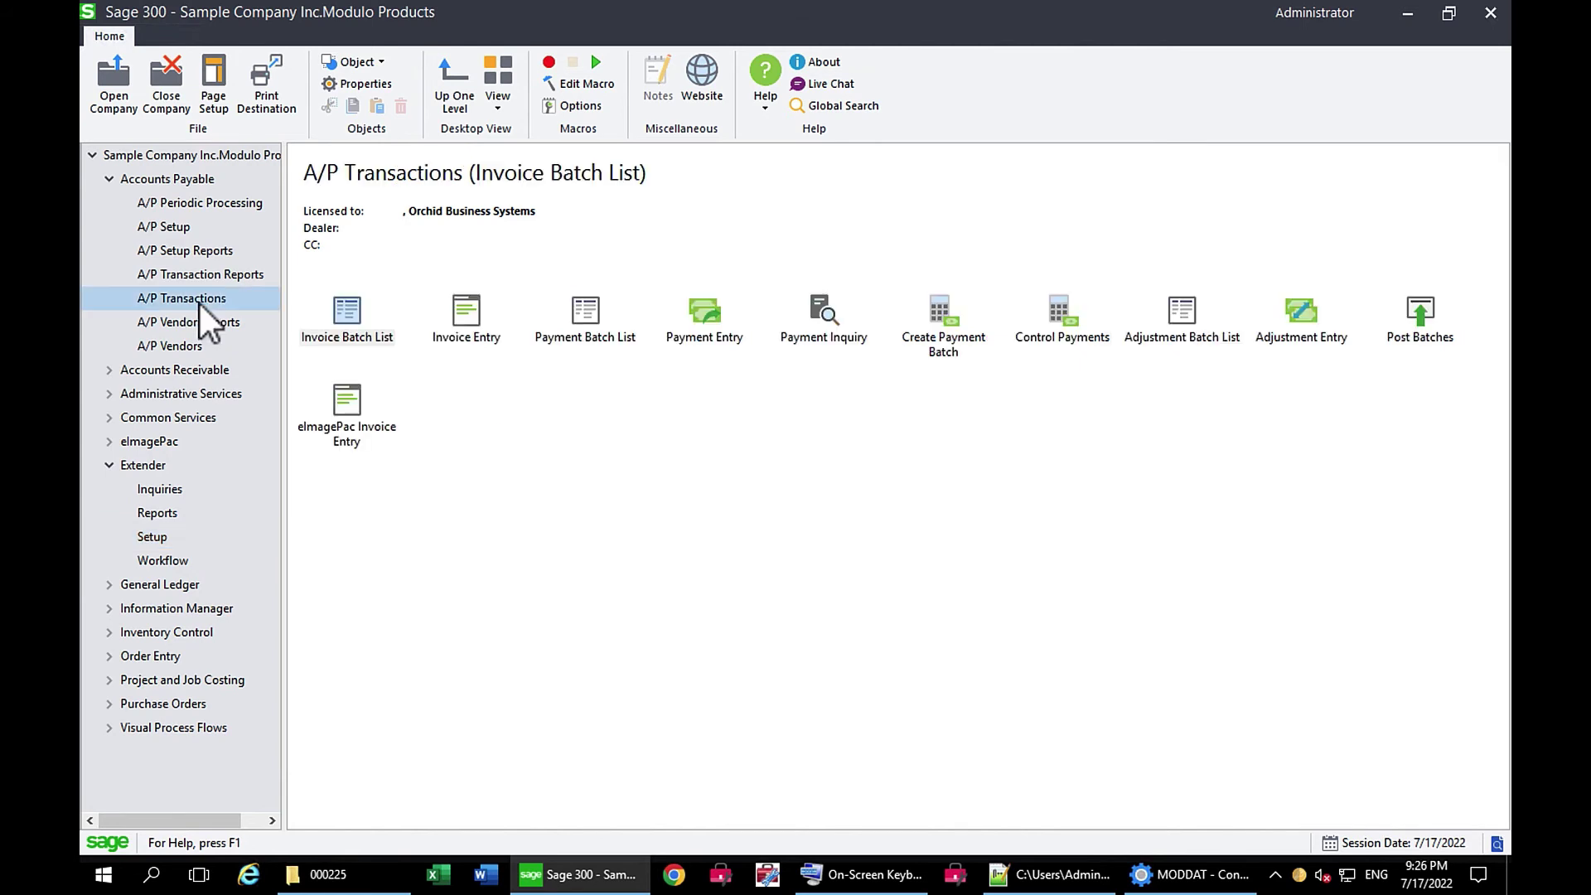
{"action": "double_click", "coordinate": [348, 320]}
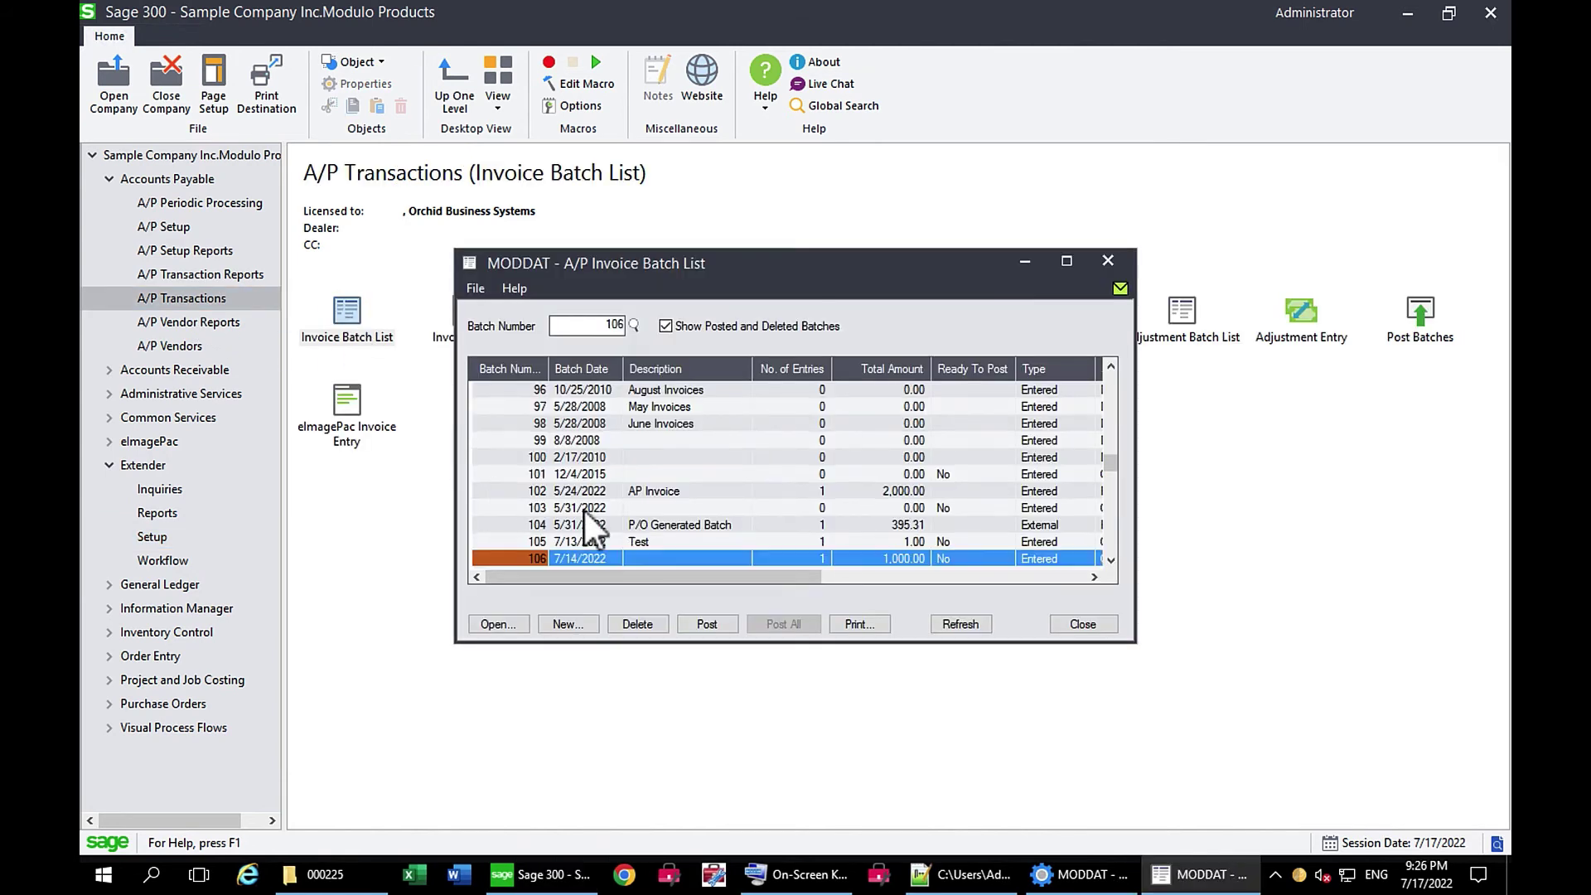
{"action": "left_click", "coordinate": [582, 542]}
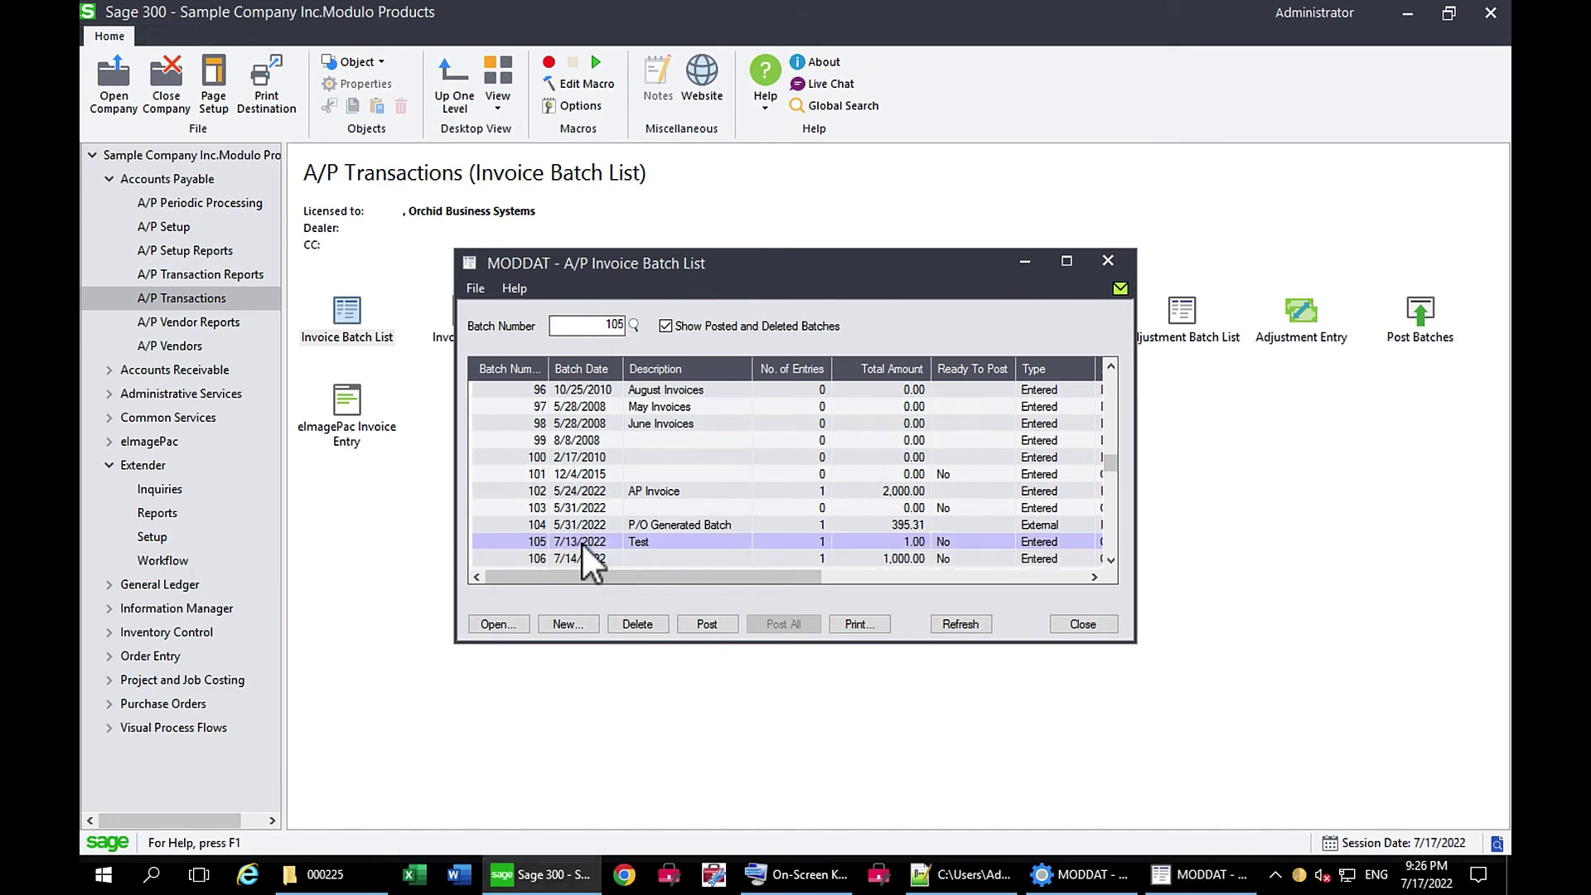
{"action": "double_click", "coordinate": [582, 542]}
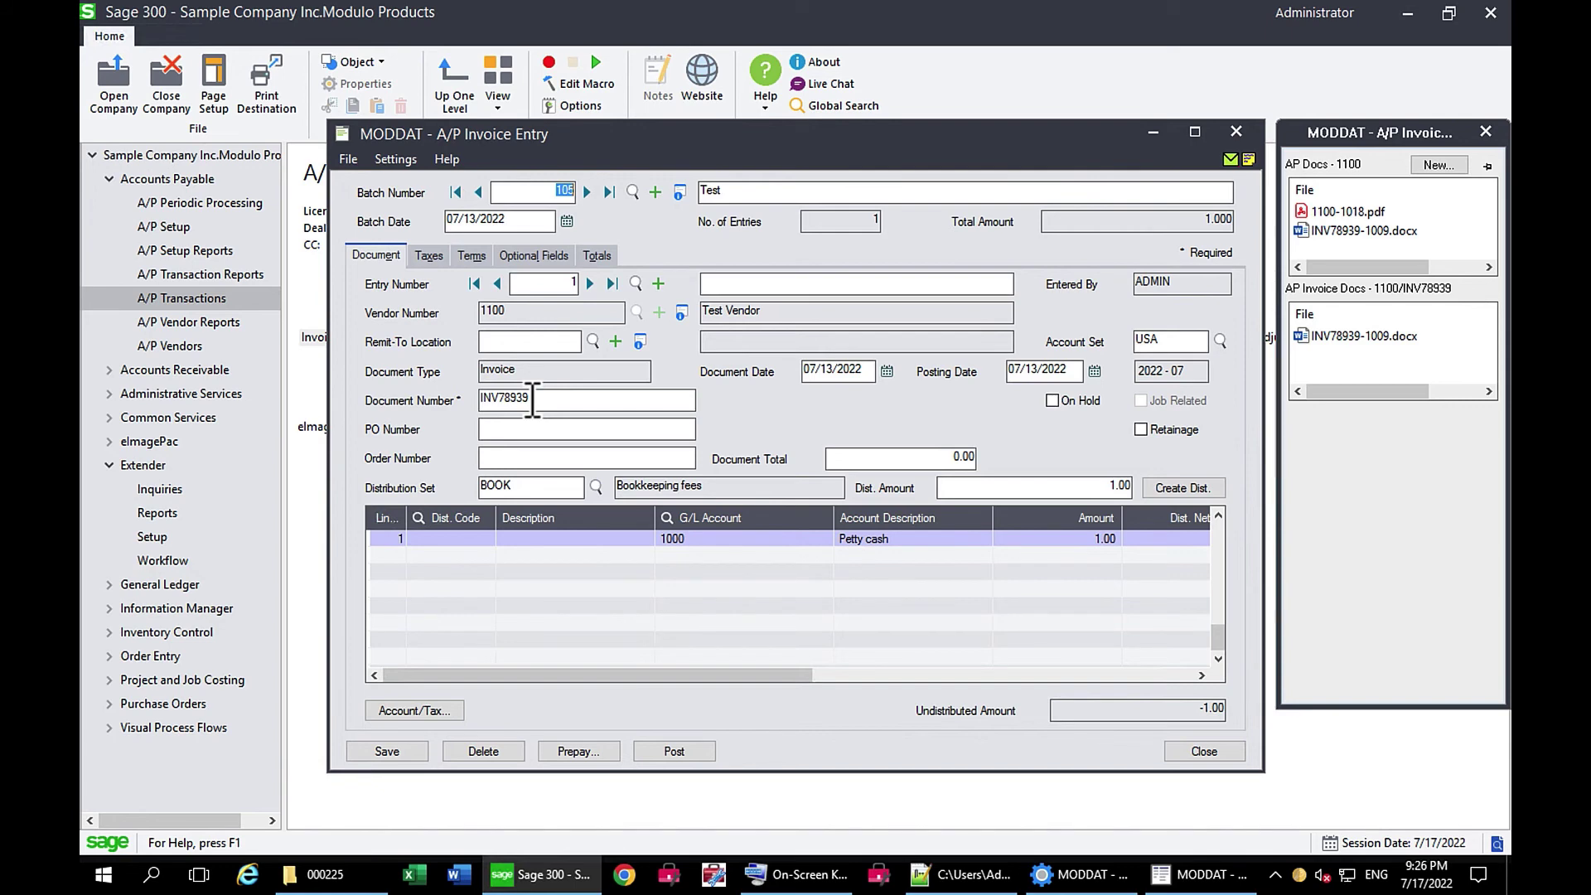
{"action": "left_click", "coordinate": [587, 193]}
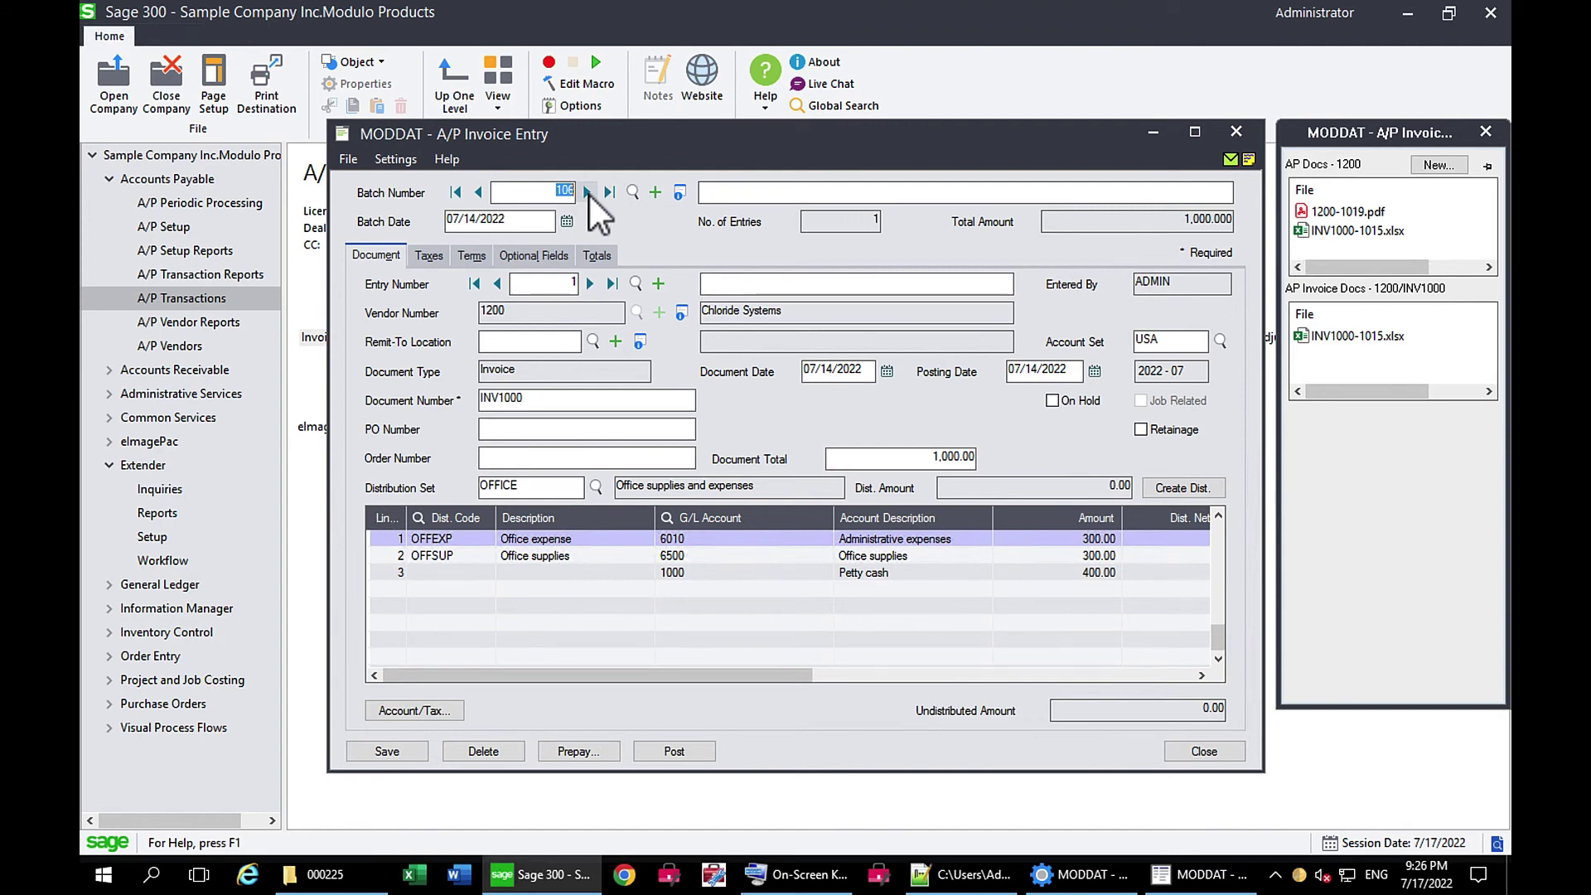
{"action": "left_click", "coordinate": [1236, 132]}
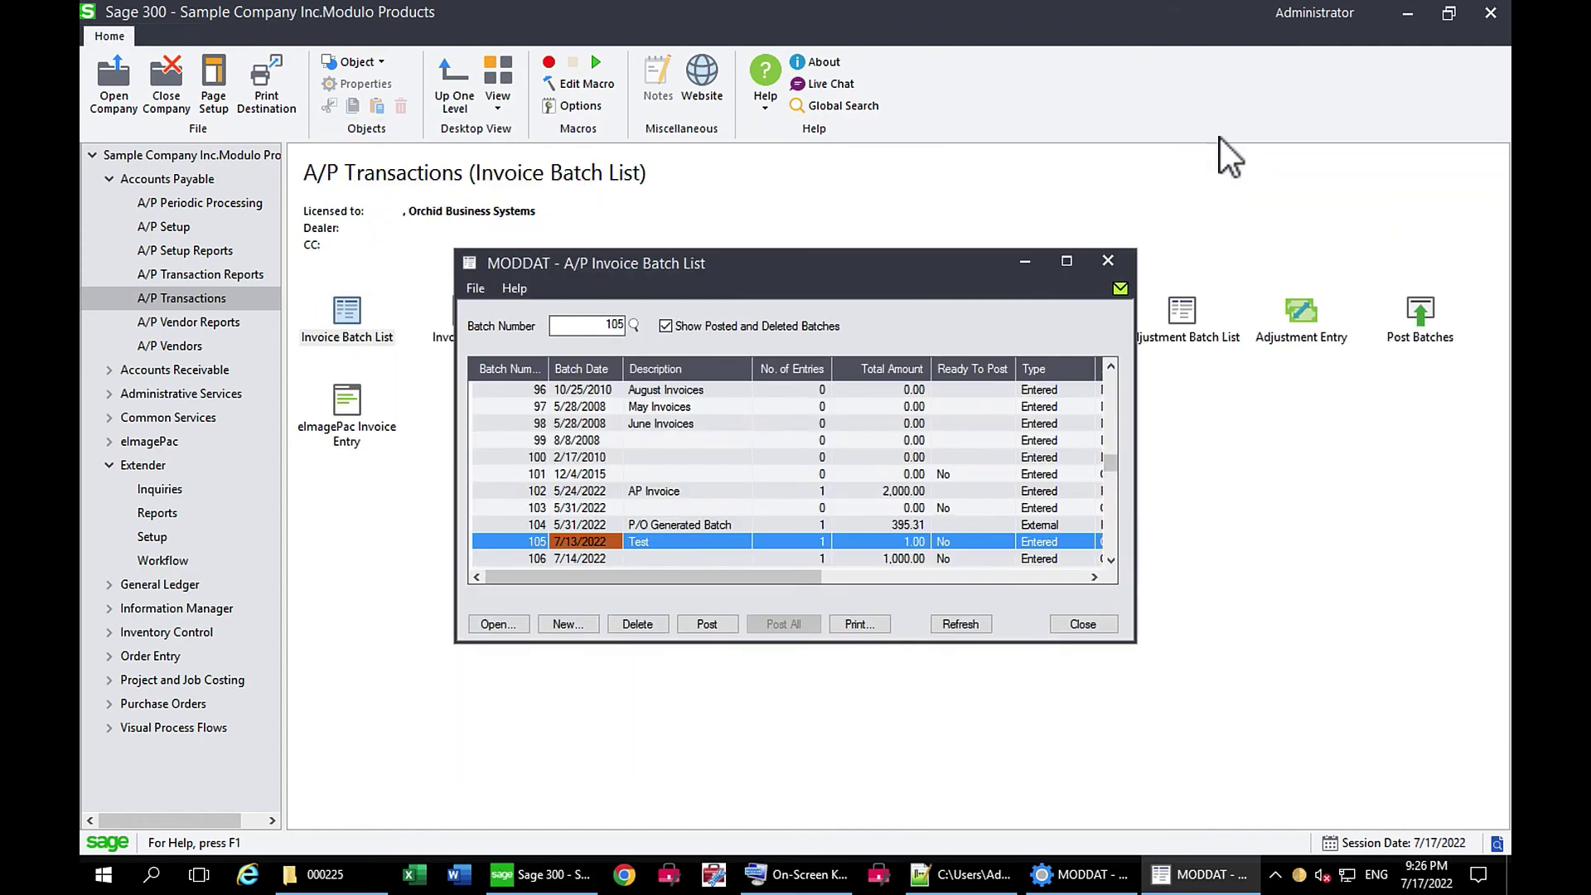
{"action": "left_click", "coordinate": [1108, 261]}
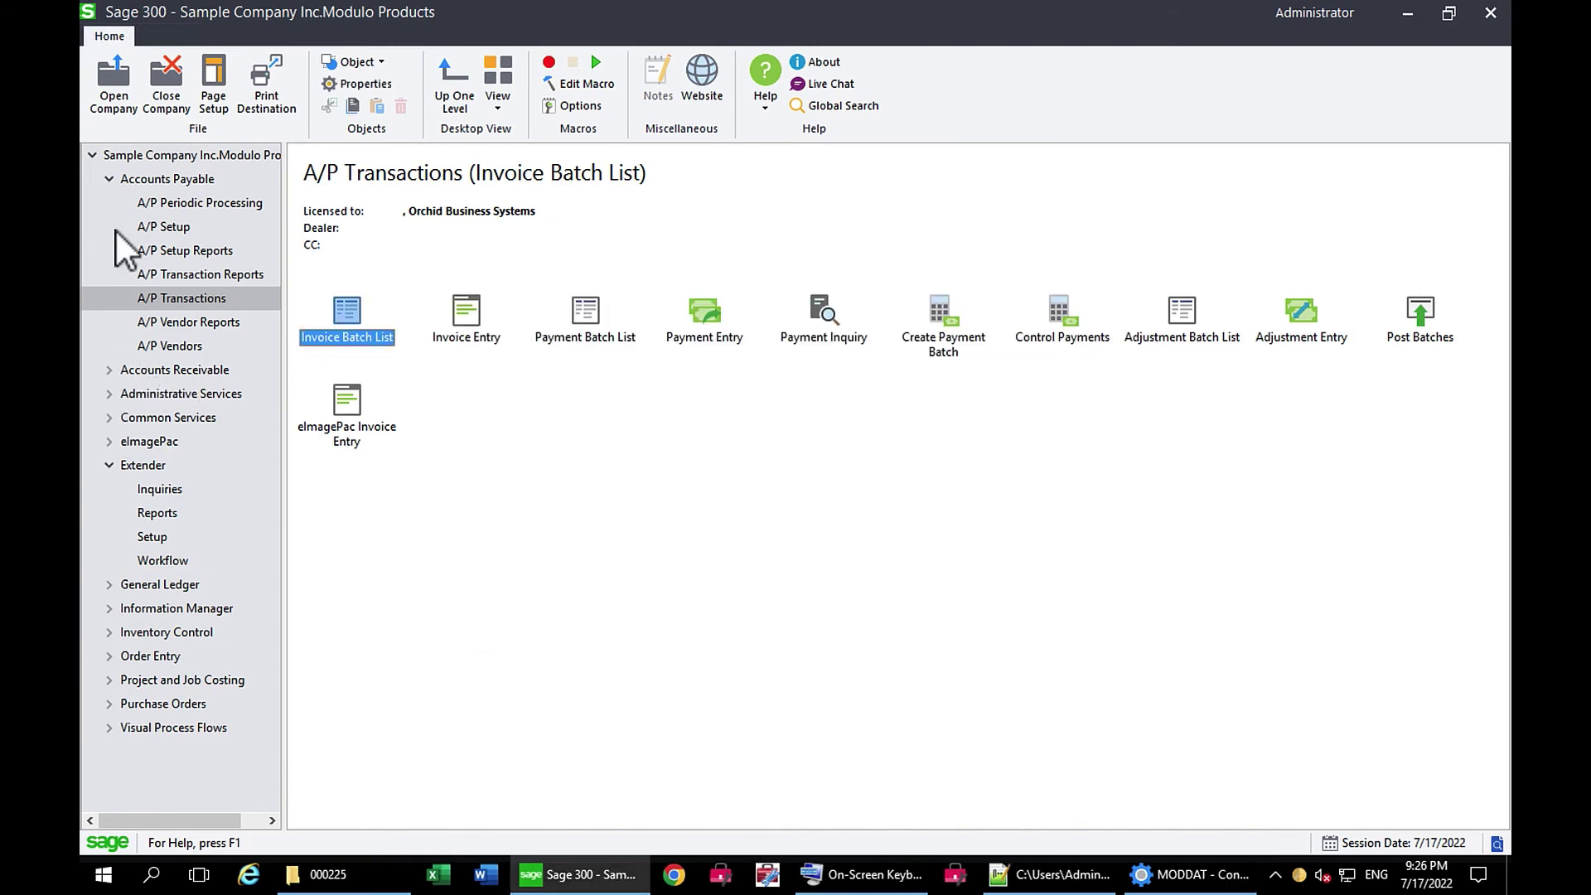
Open the A/R Customer Inquiry and check the linked documents of the first customer, Bargain Mart - San Diego.
{"action": "left_click", "coordinate": [108, 180]}
{"action": "left_click", "coordinate": [110, 204]}
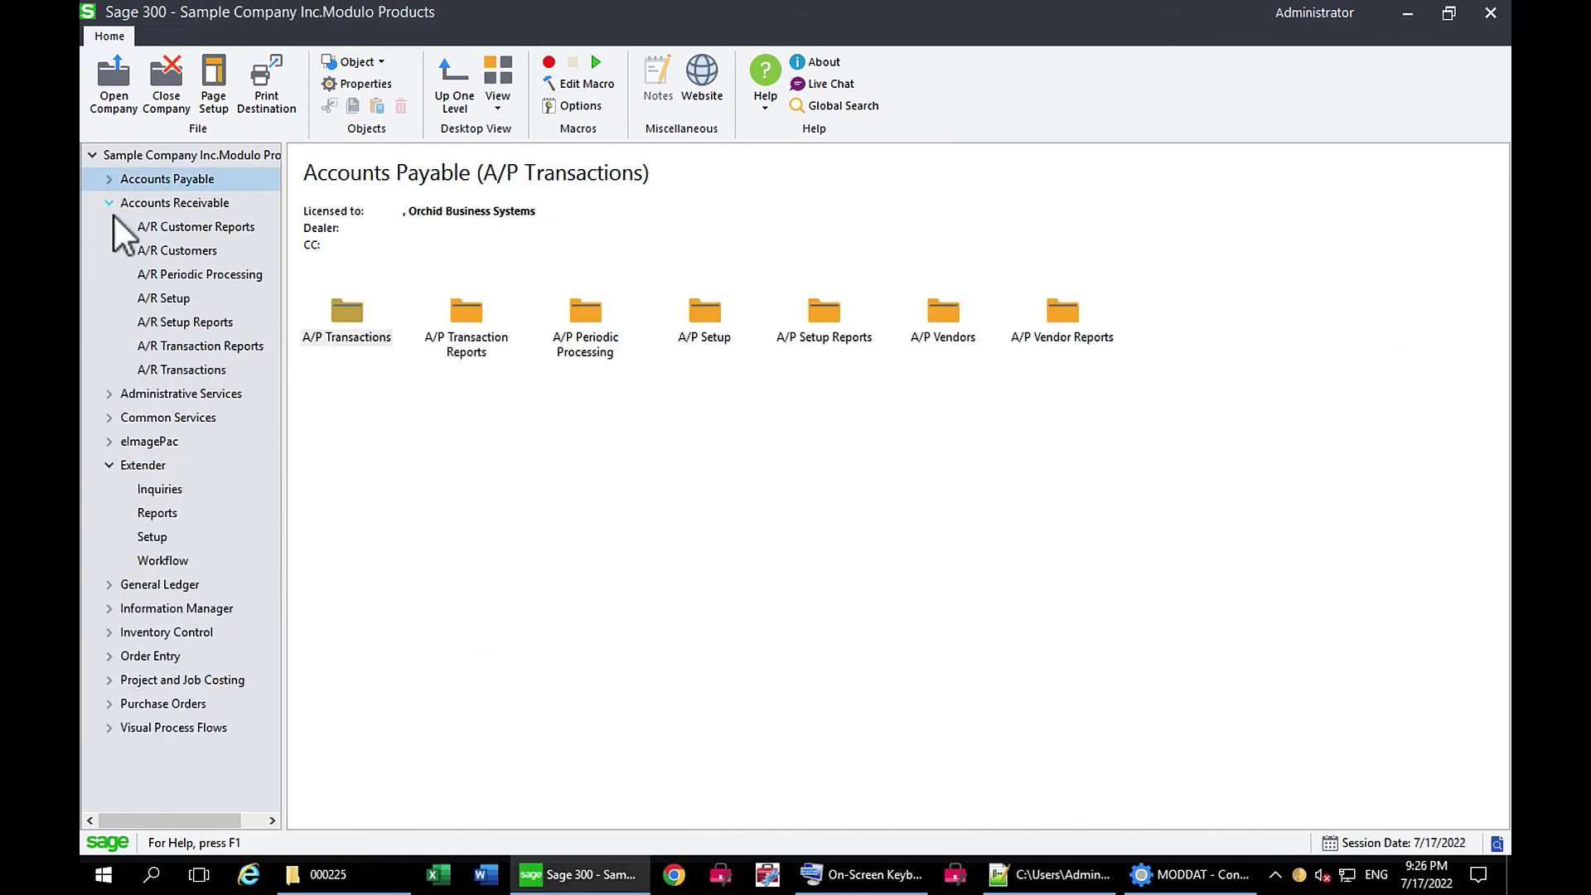
{"action": "left_click", "coordinate": [195, 252]}
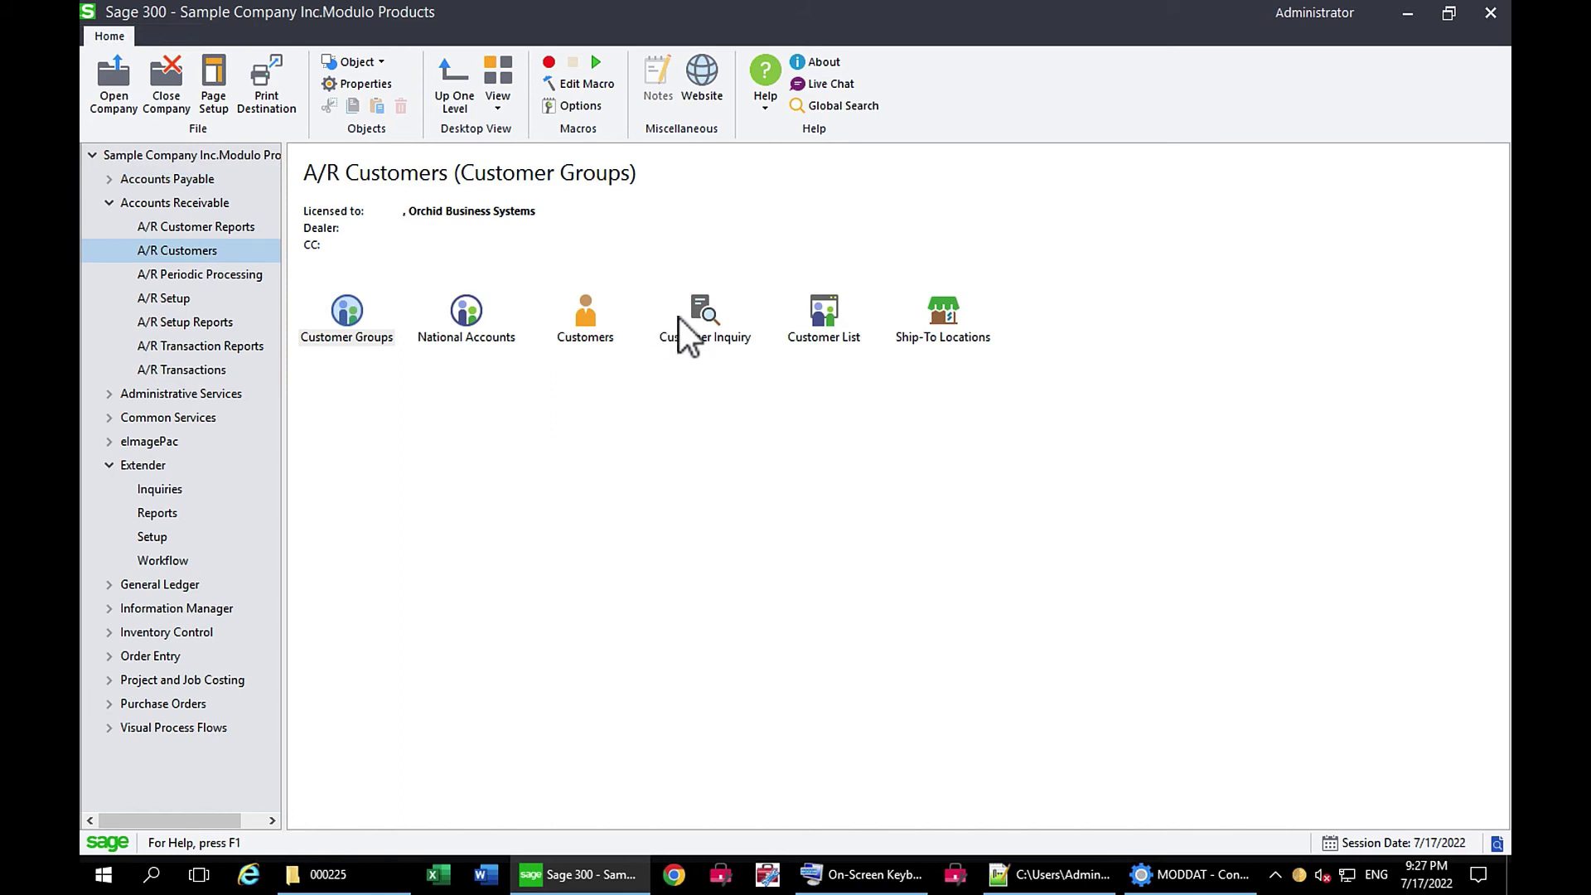
{"action": "double_click", "coordinate": [709, 315]}
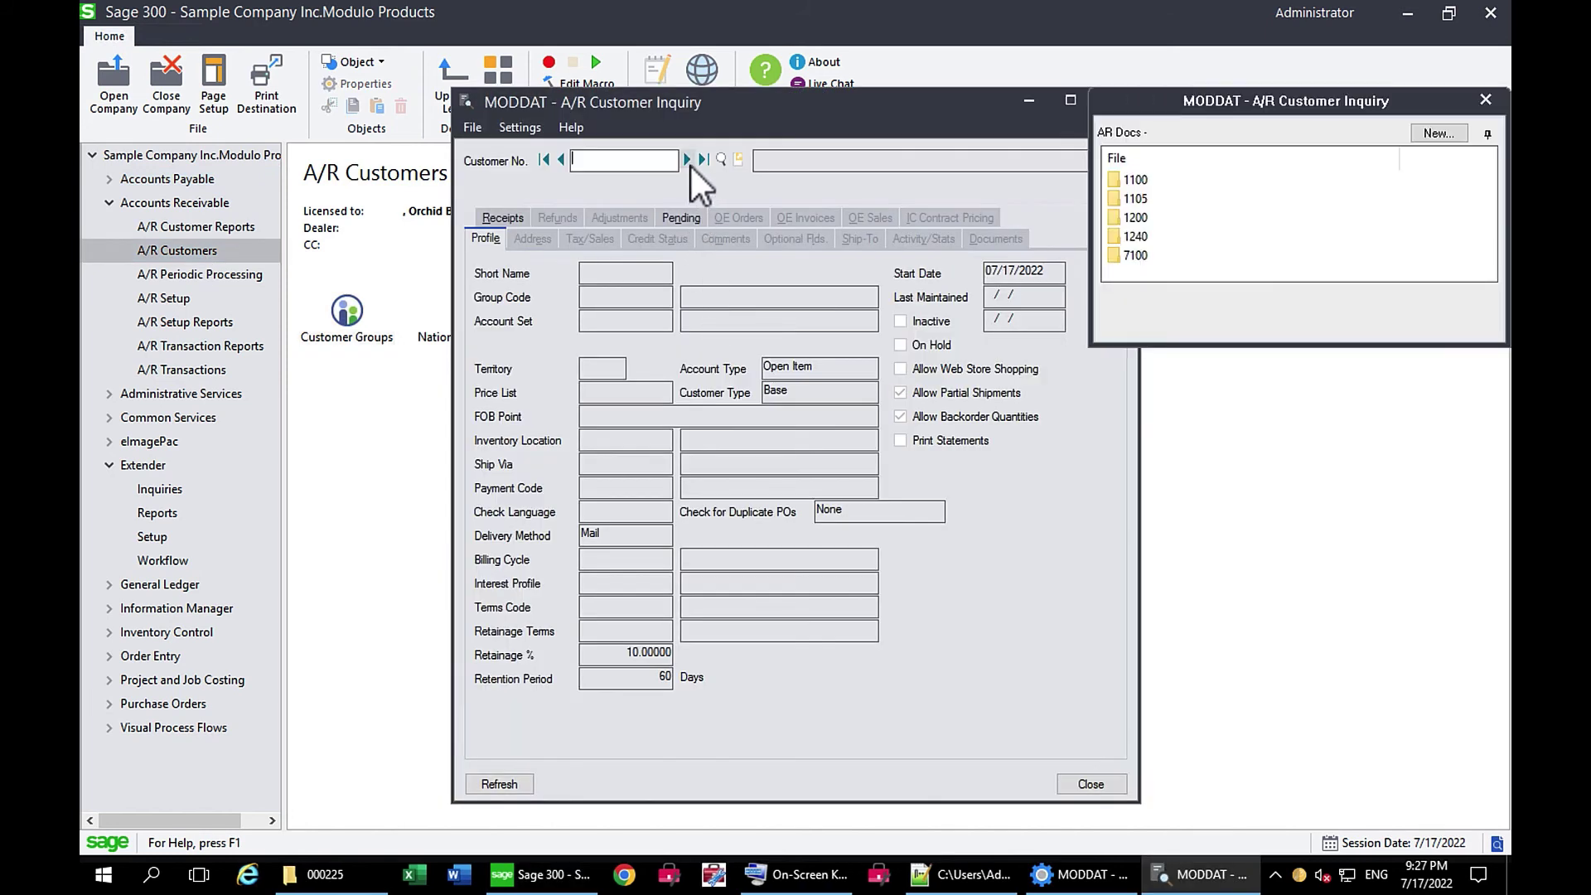
{"action": "left_click", "coordinate": [687, 160]}
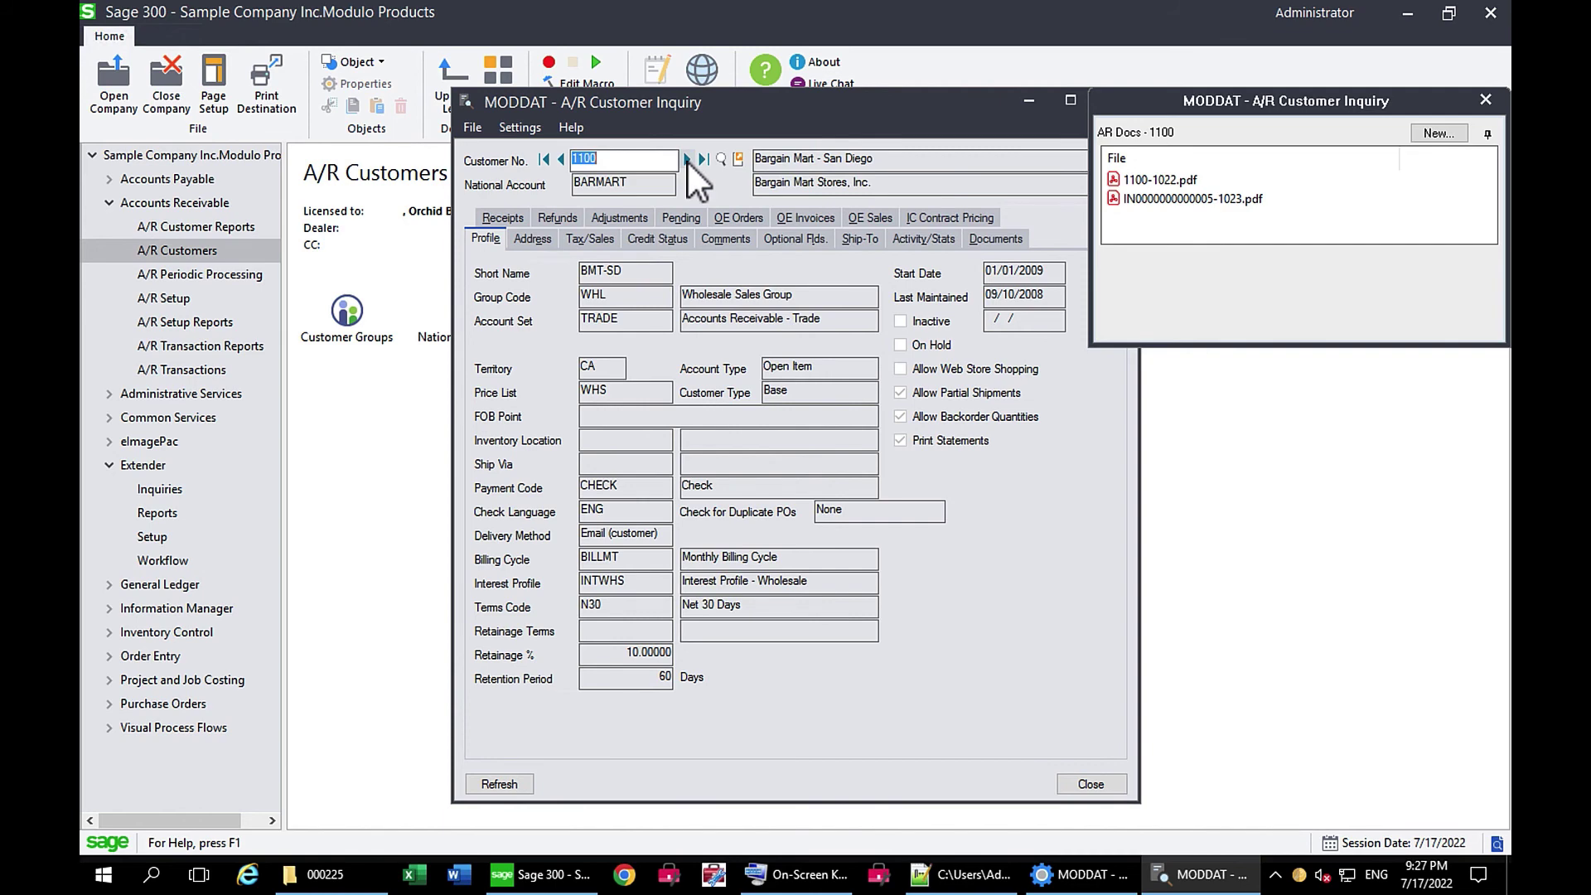
{"action": "left_click", "coordinate": [795, 218]}
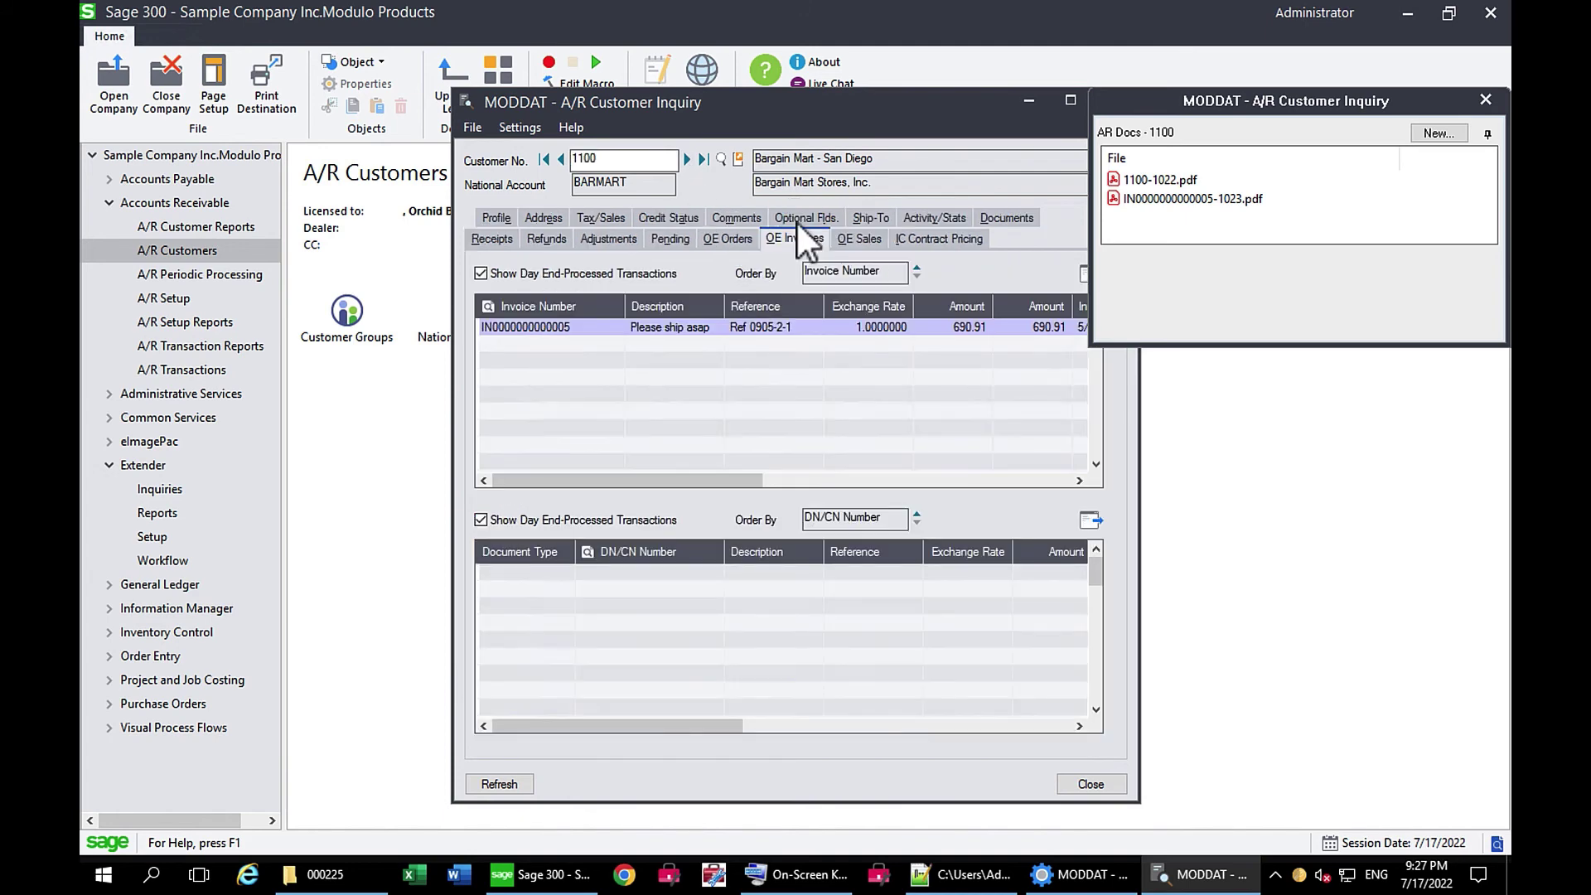
{"action": "double_click", "coordinate": [575, 326]}
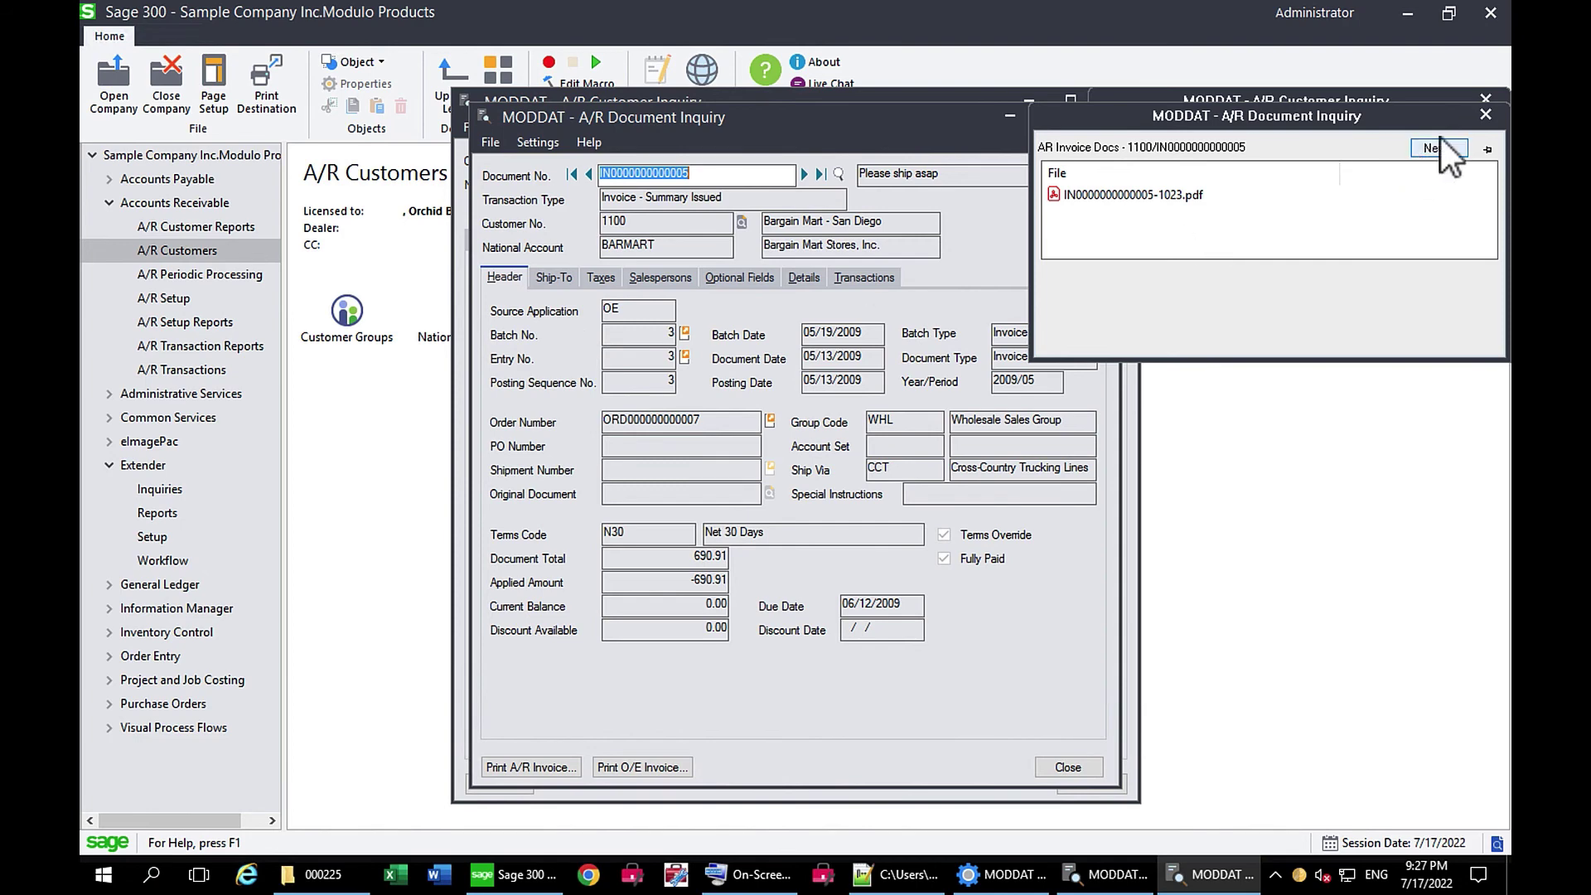
{"action": "left_click", "coordinate": [1485, 114]}
{"action": "left_click", "coordinate": [1094, 115]}
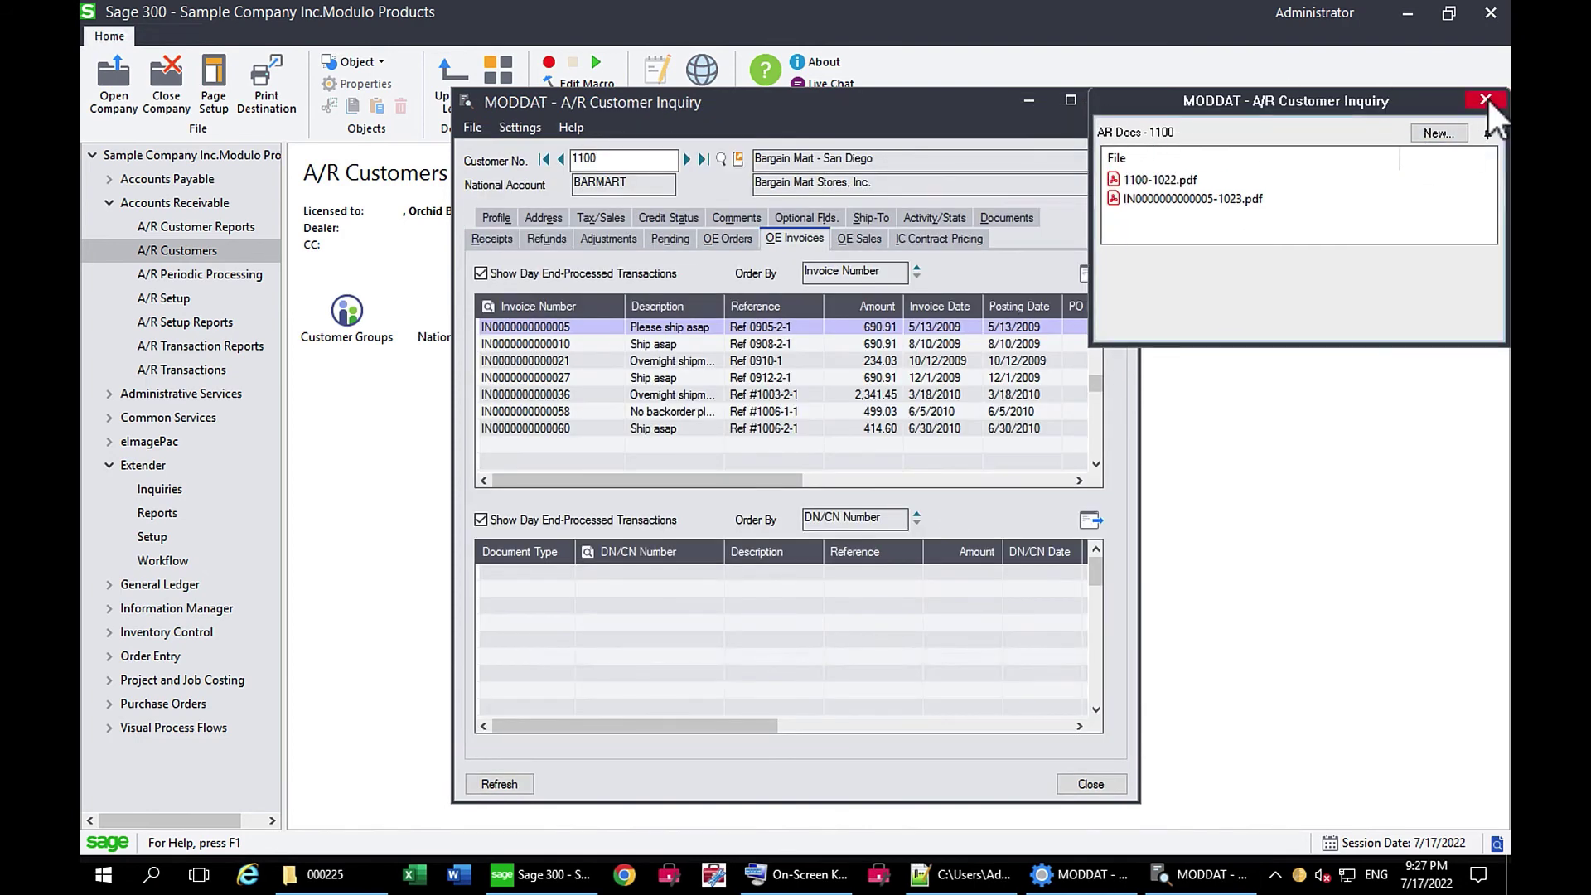
{"action": "left_click", "coordinate": [1487, 99]}
{"action": "left_click", "coordinate": [1112, 101]}
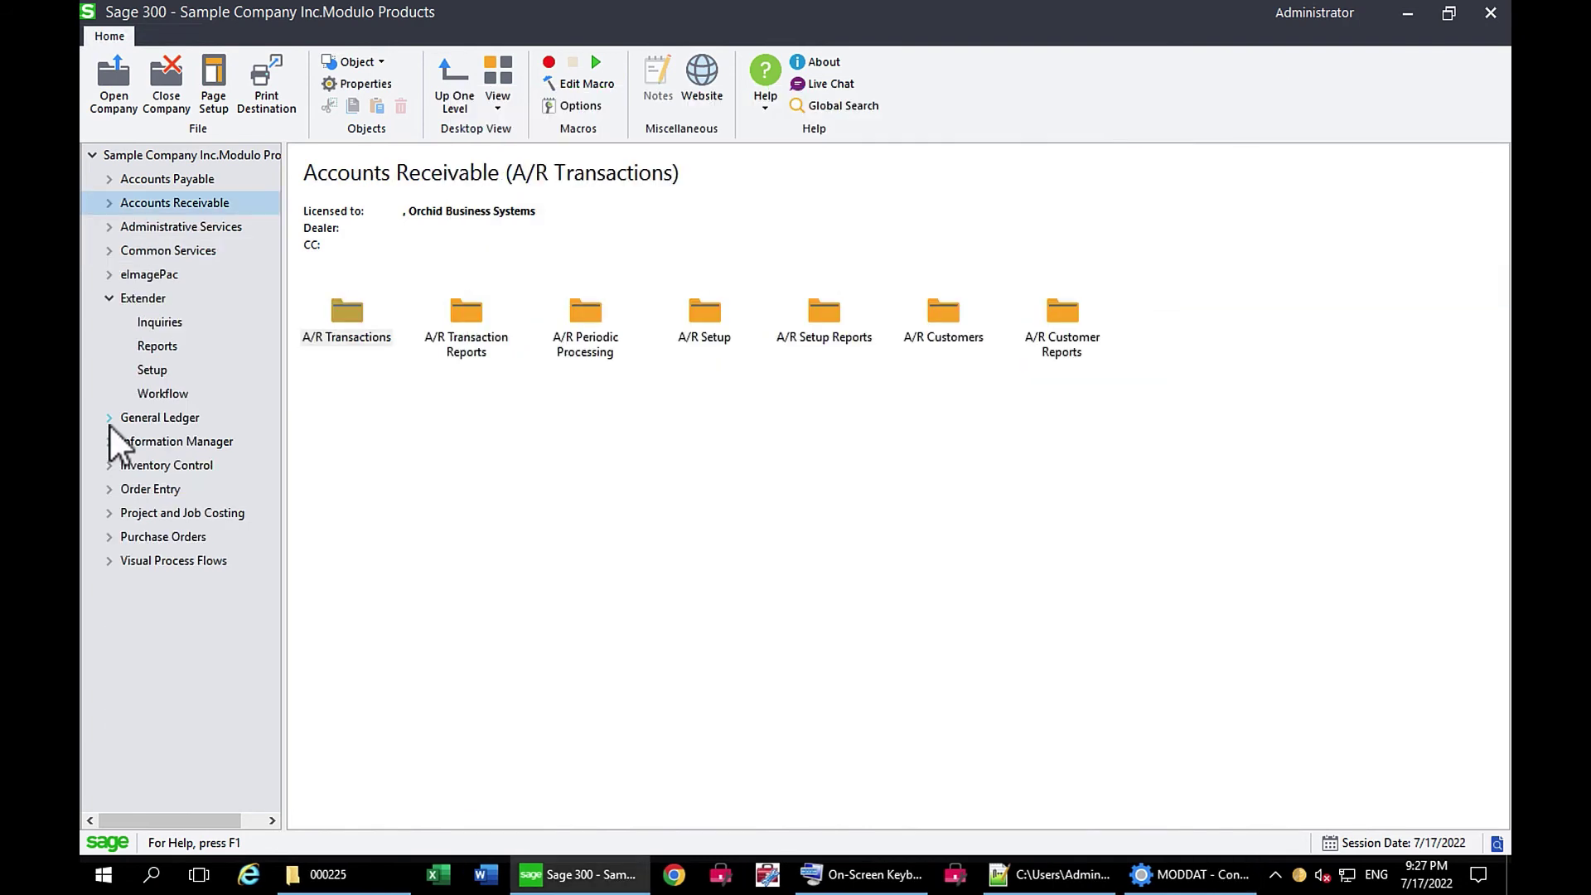
Open journal batch 000224 from the G/L Batch List and check its linked document.
{"action": "left_click", "coordinate": [109, 422]}
{"action": "left_click", "coordinate": [185, 568]}
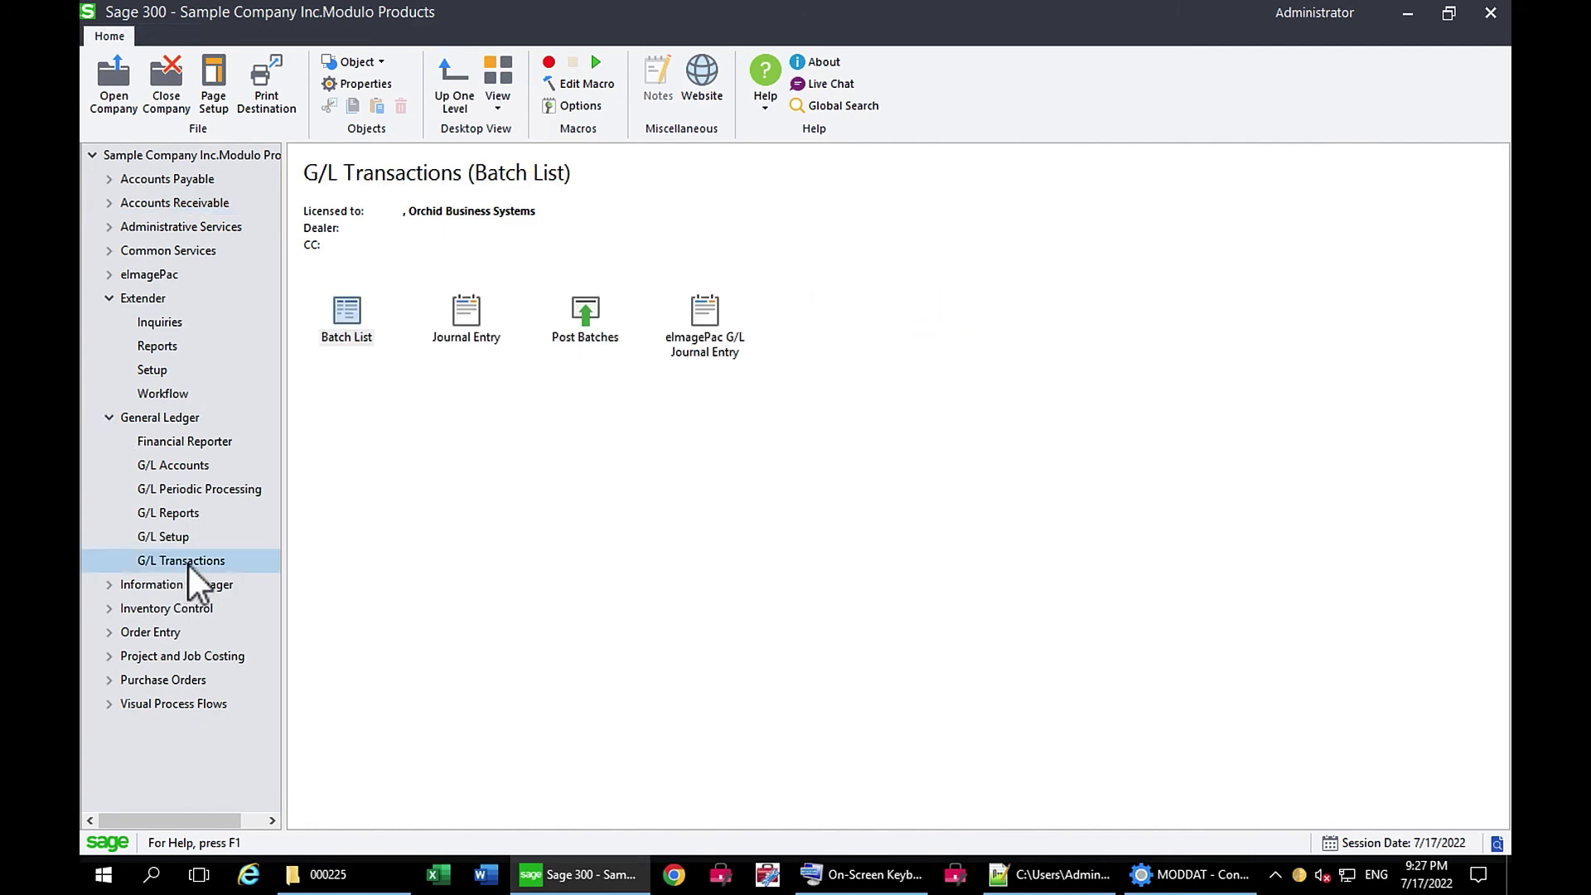
{"action": "double_click", "coordinate": [347, 320]}
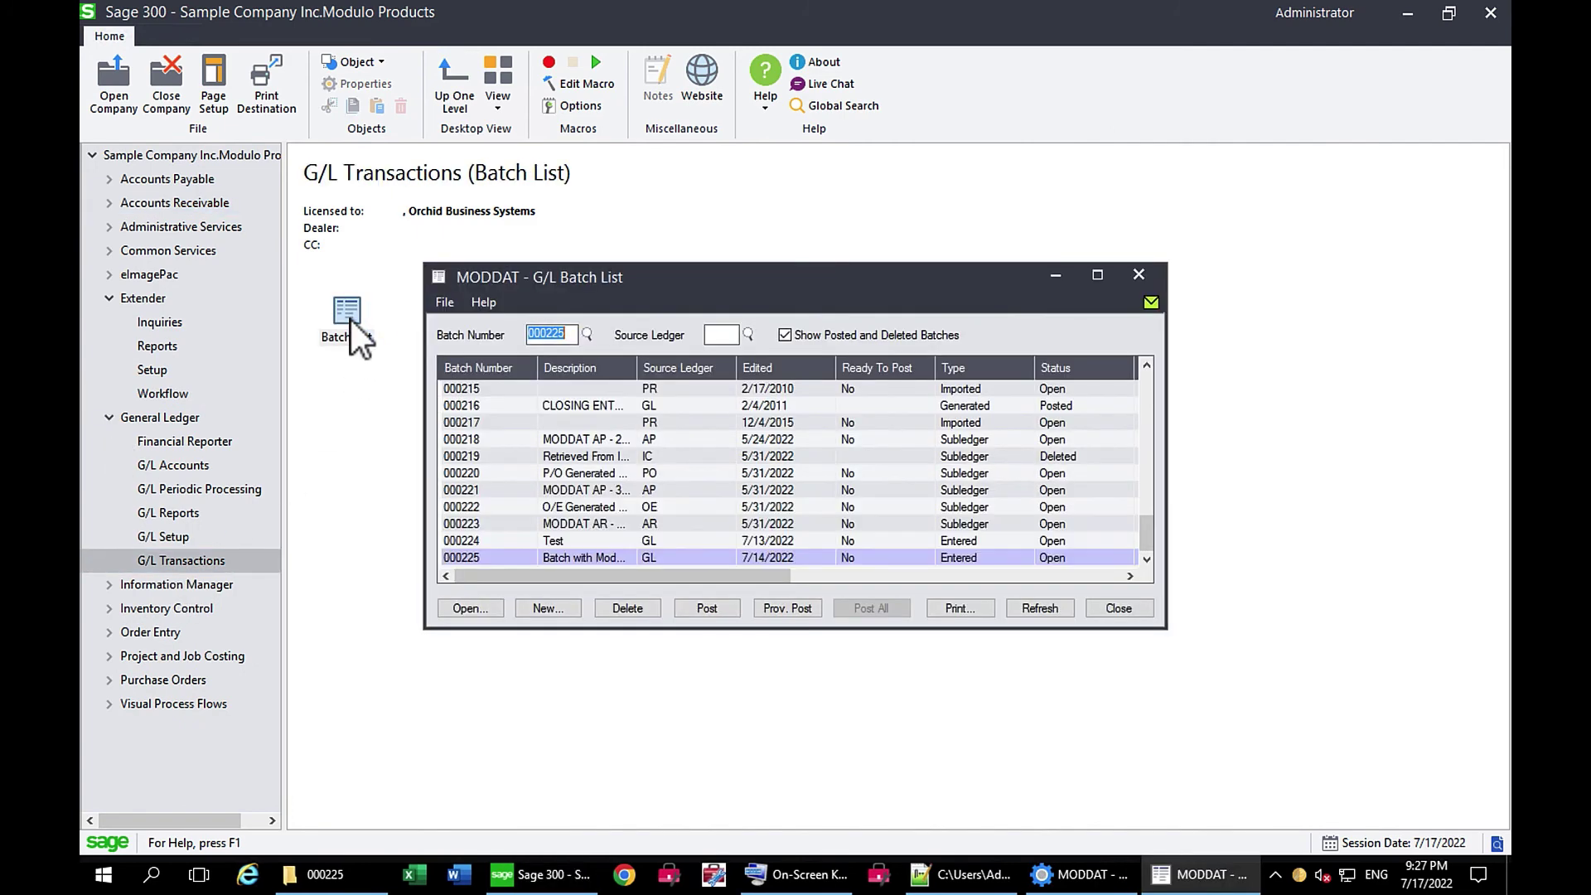
{"action": "left_click", "coordinate": [449, 543]}
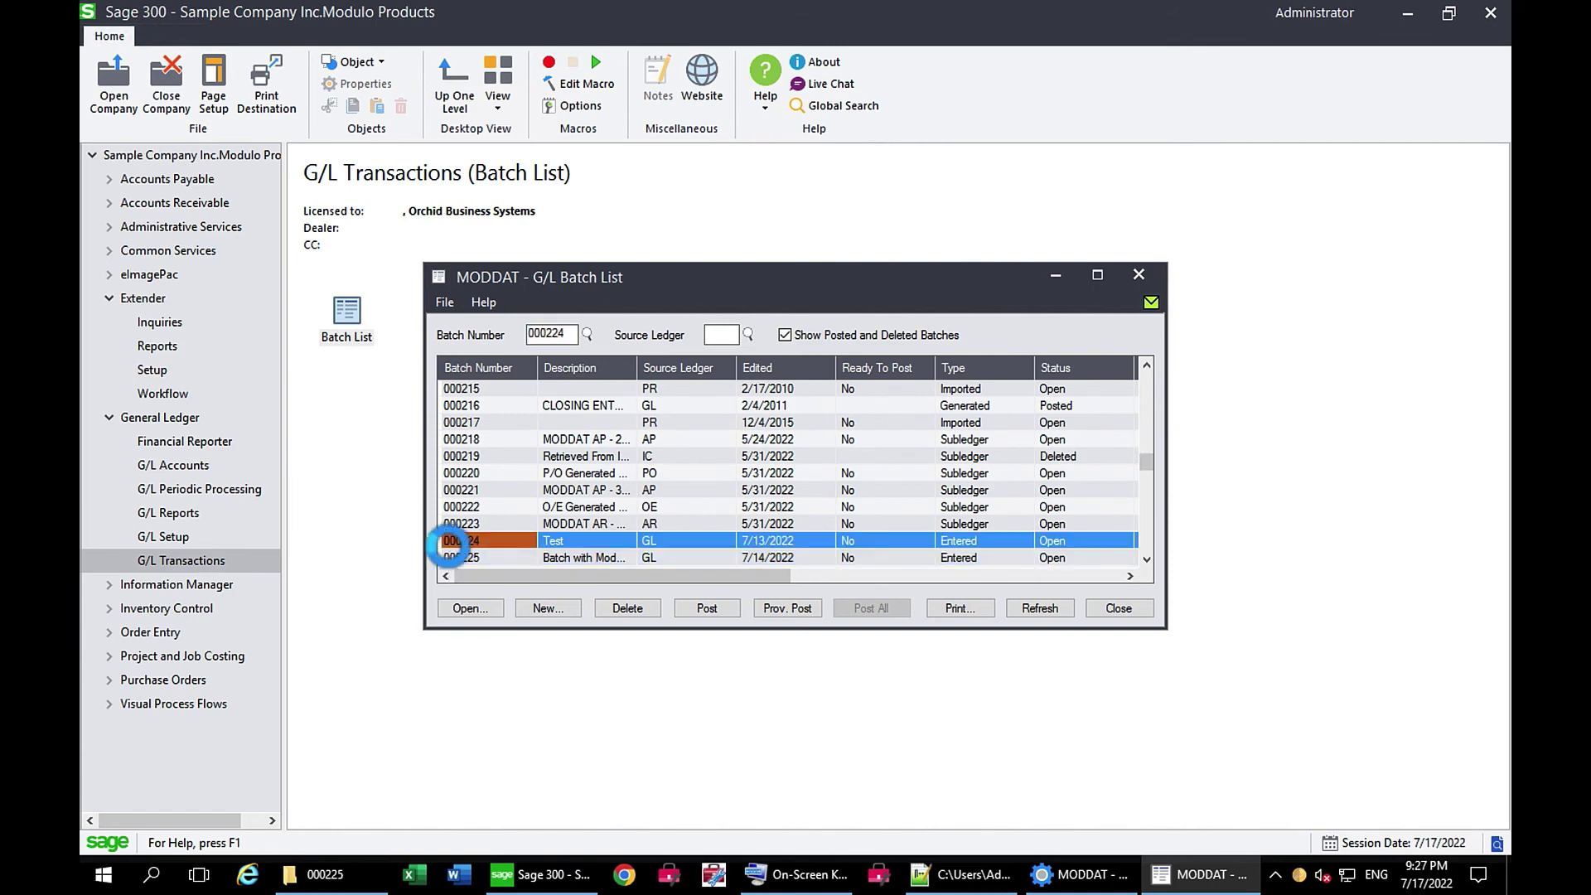
{"action": "double_click", "coordinate": [449, 545]}
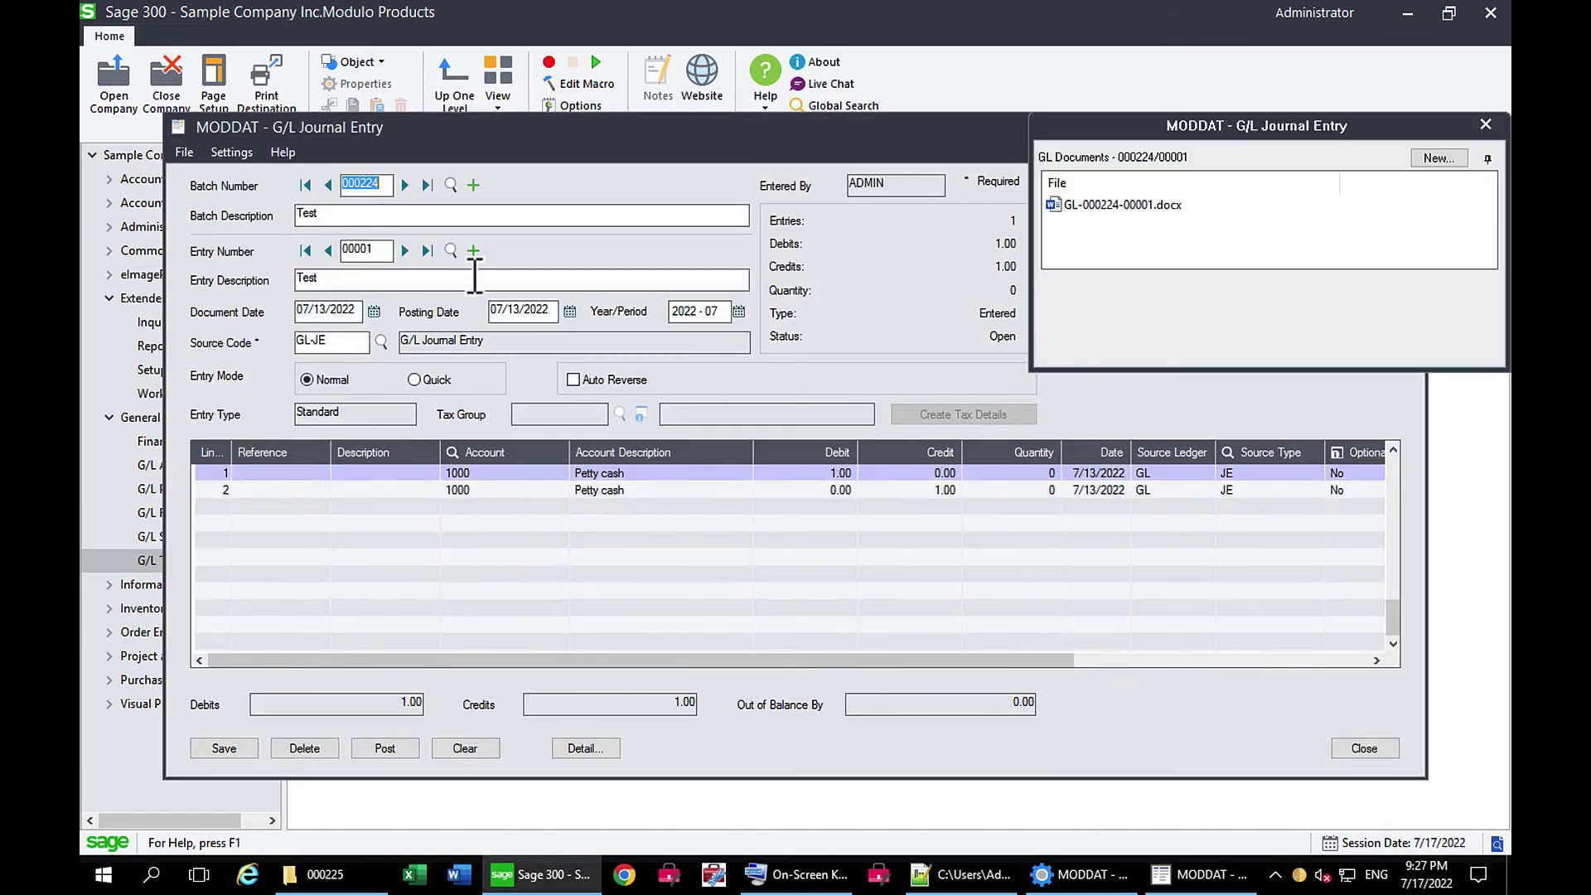
Check the documents linked to entries 00001 and 00002 of G/L batch 000225, and close the journal entry and batch list.
{"action": "left_click", "coordinate": [405, 185]}
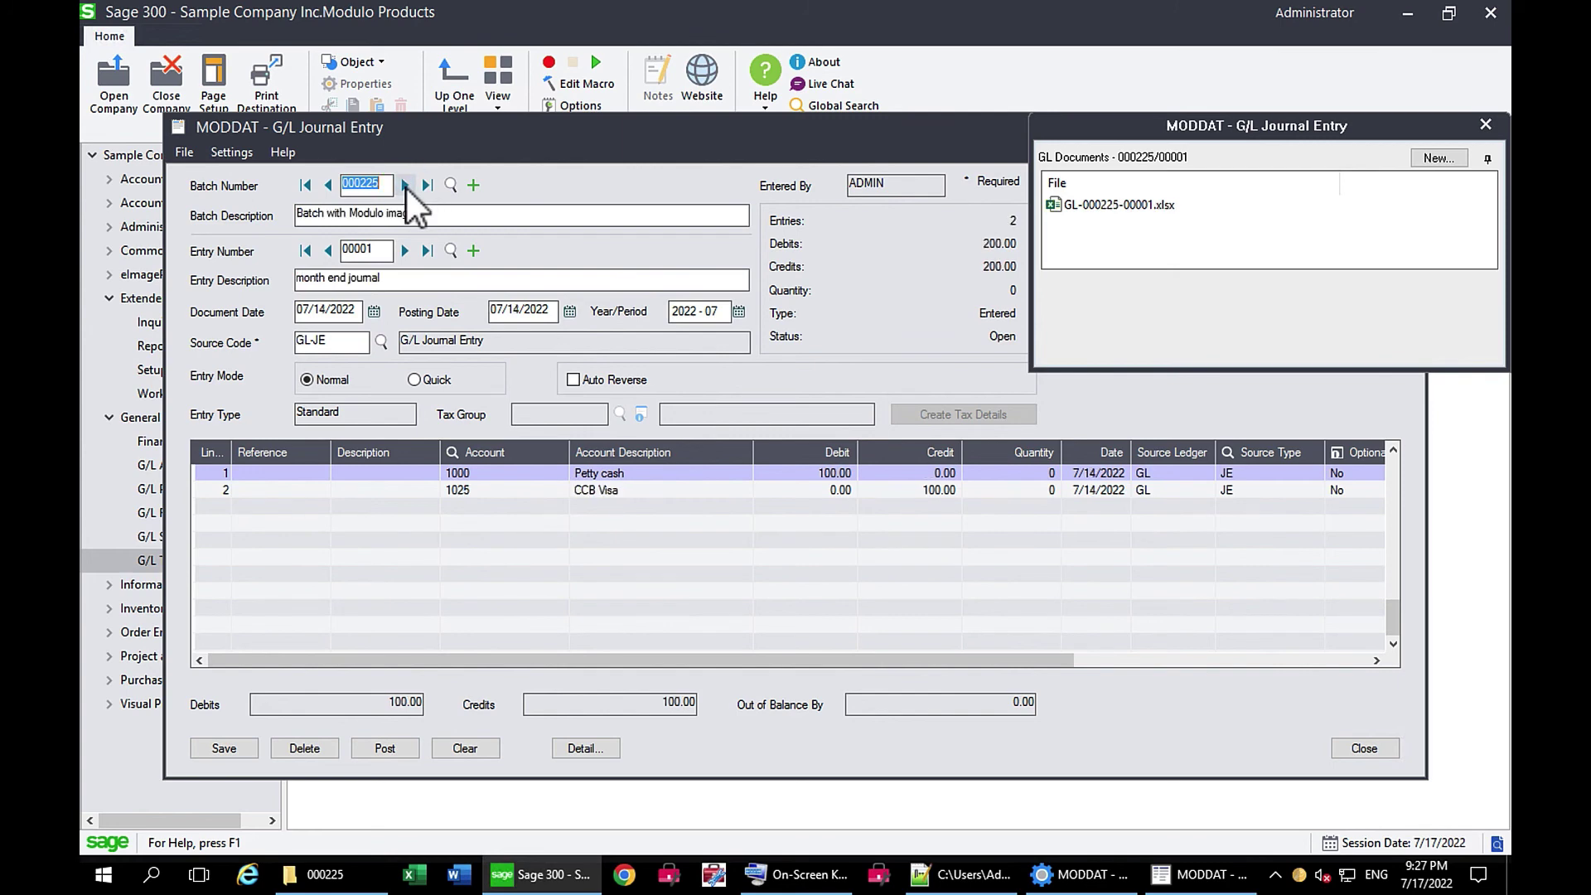
{"action": "left_click", "coordinate": [403, 250]}
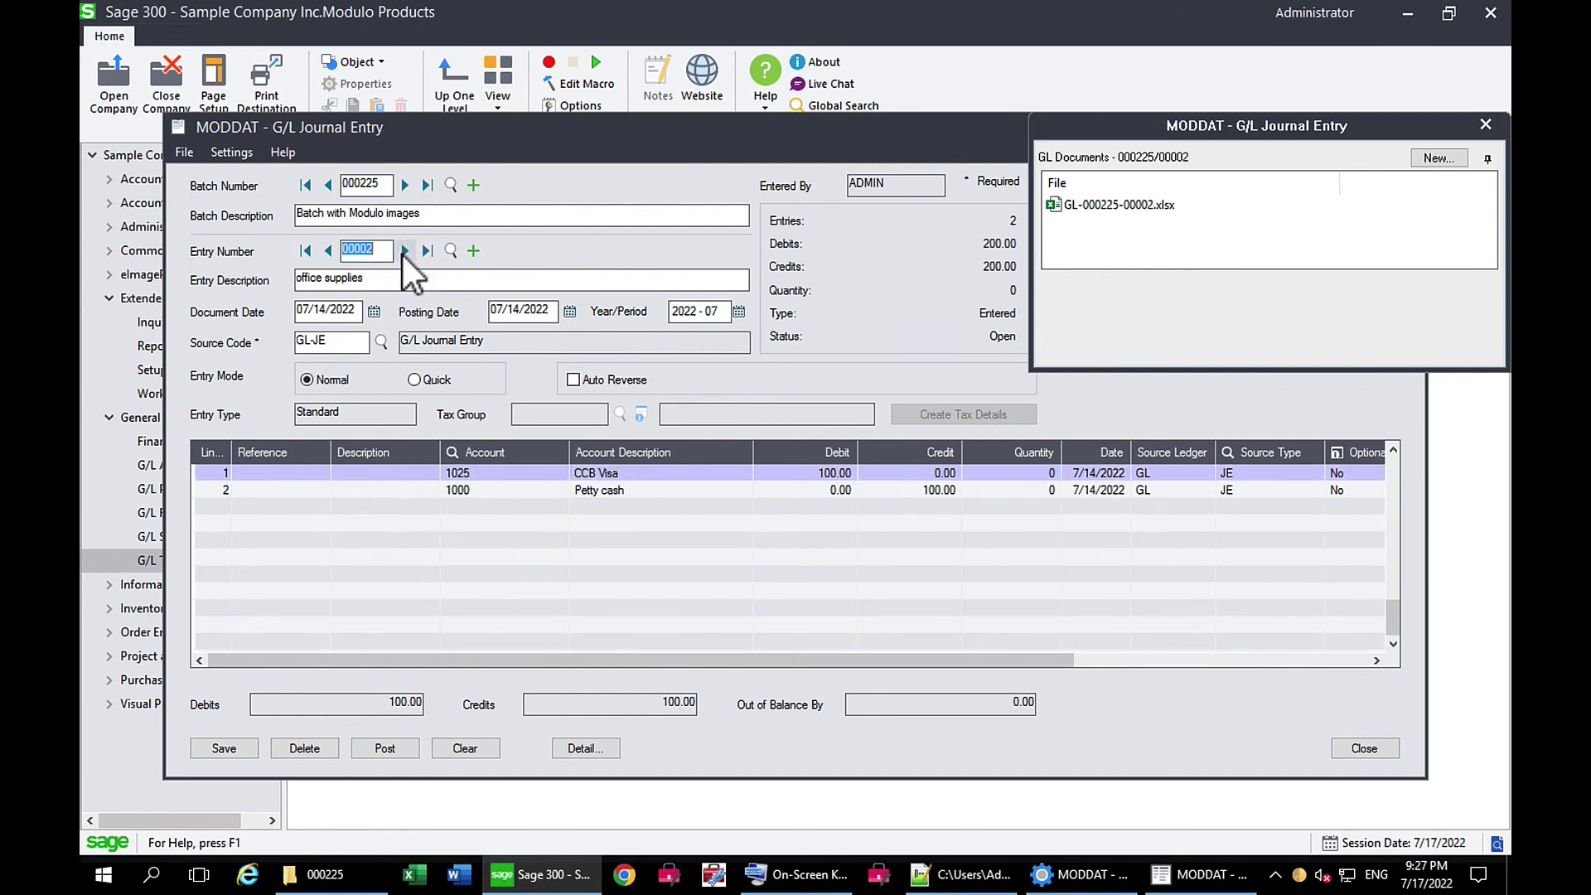
{"action": "left_click", "coordinate": [1485, 126]}
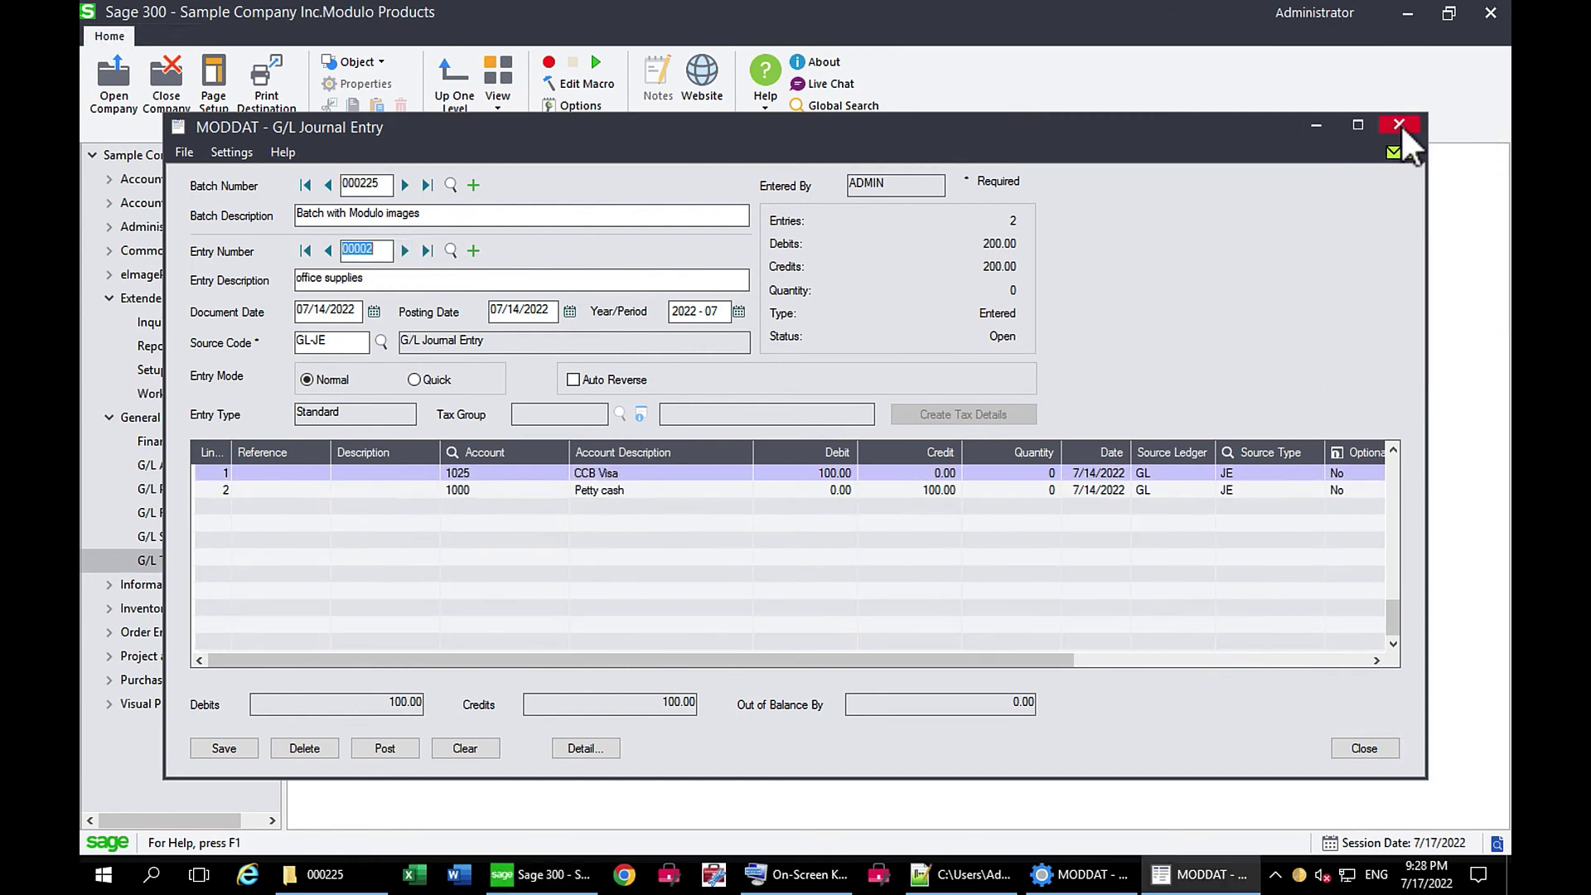
{"action": "left_click", "coordinate": [1398, 125]}
{"action": "left_click", "coordinate": [1140, 278]}
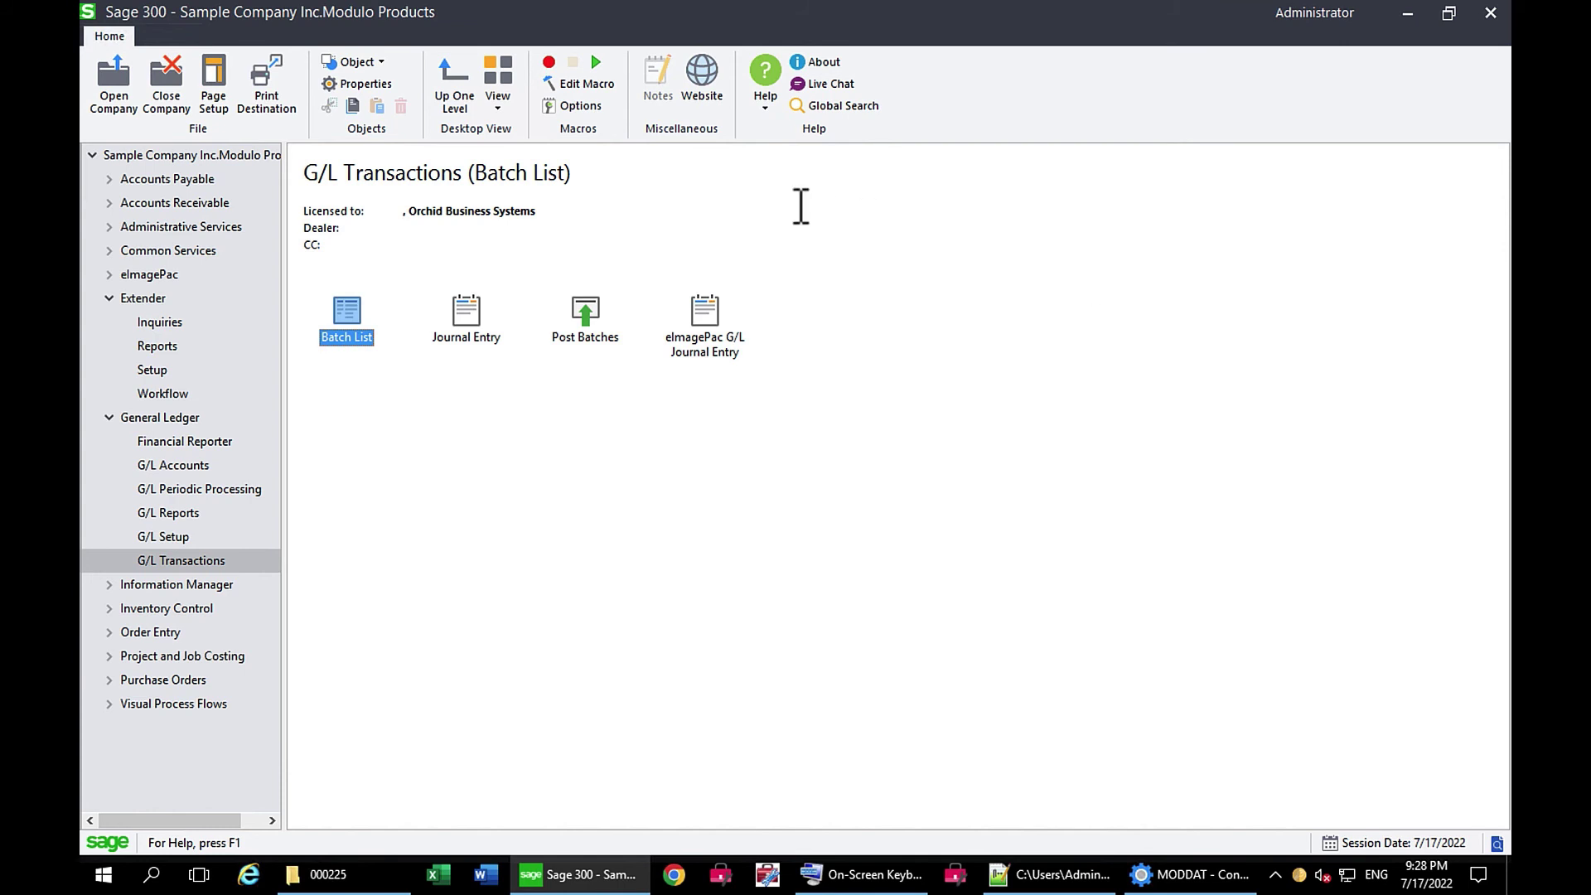
Run the DMLCONV.ConvertModuloToDML.UI.py script from the Extender setup scripts.
{"action": "left_click", "coordinate": [109, 297]}
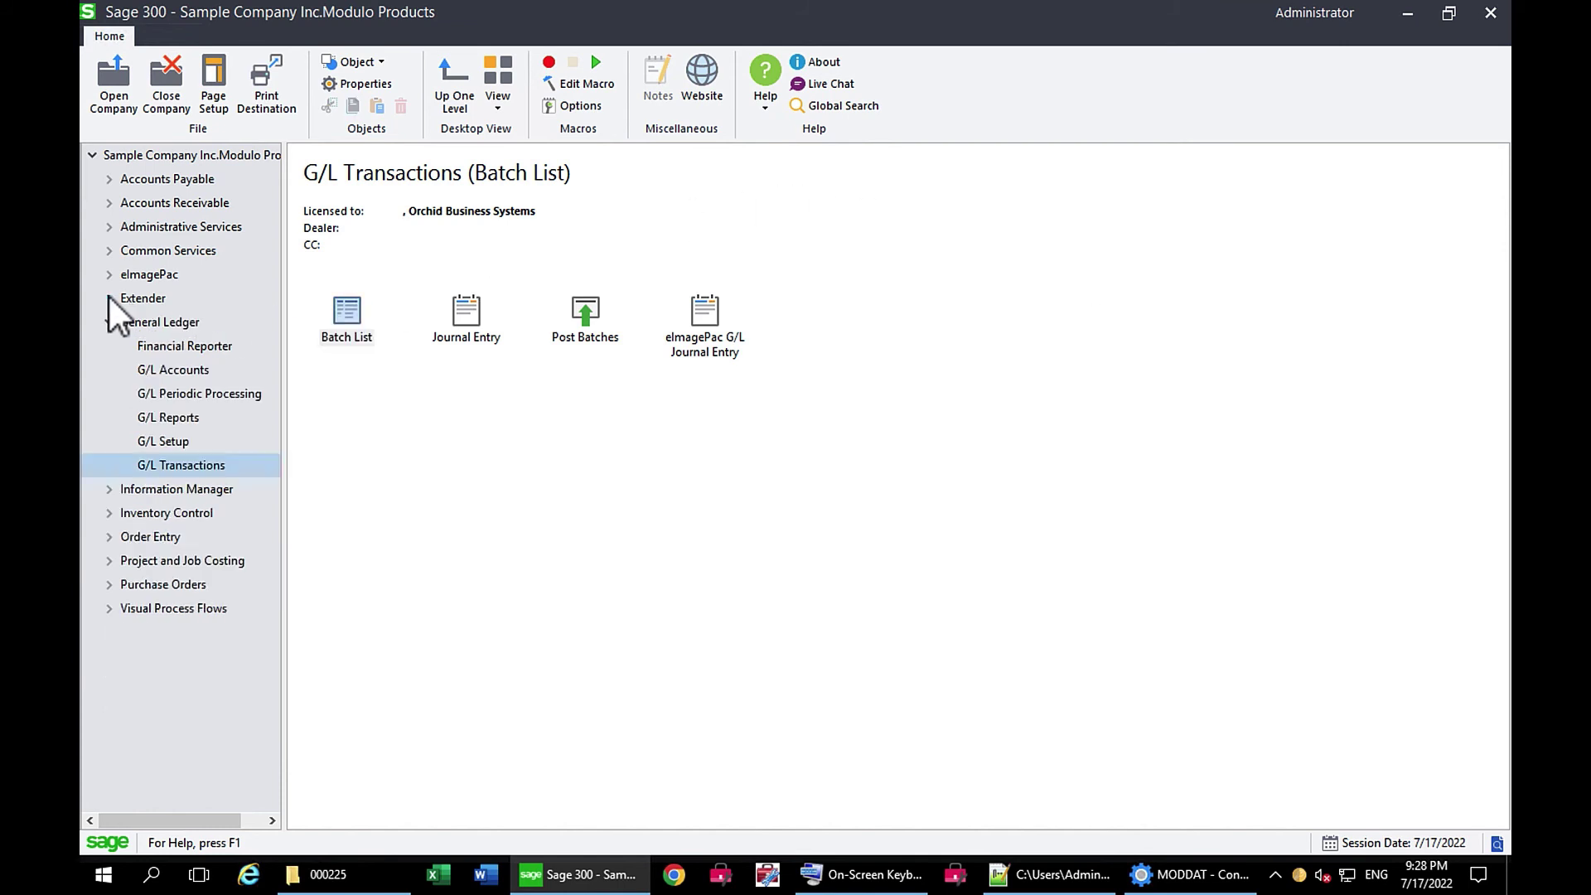
{"action": "left_click", "coordinate": [110, 323]}
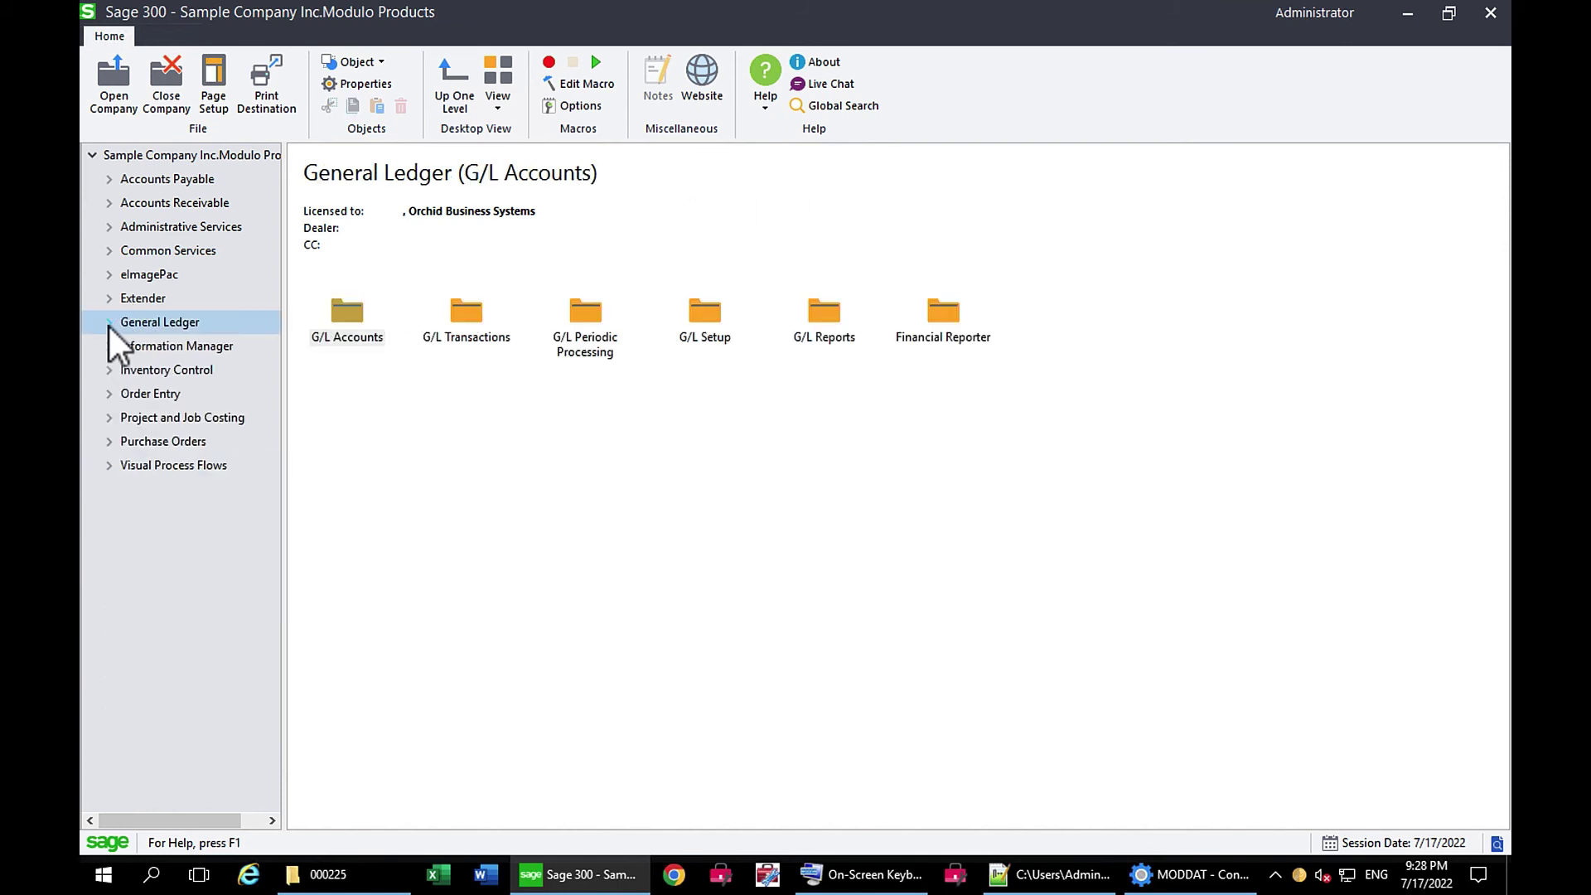
{"action": "left_click", "coordinate": [111, 302]}
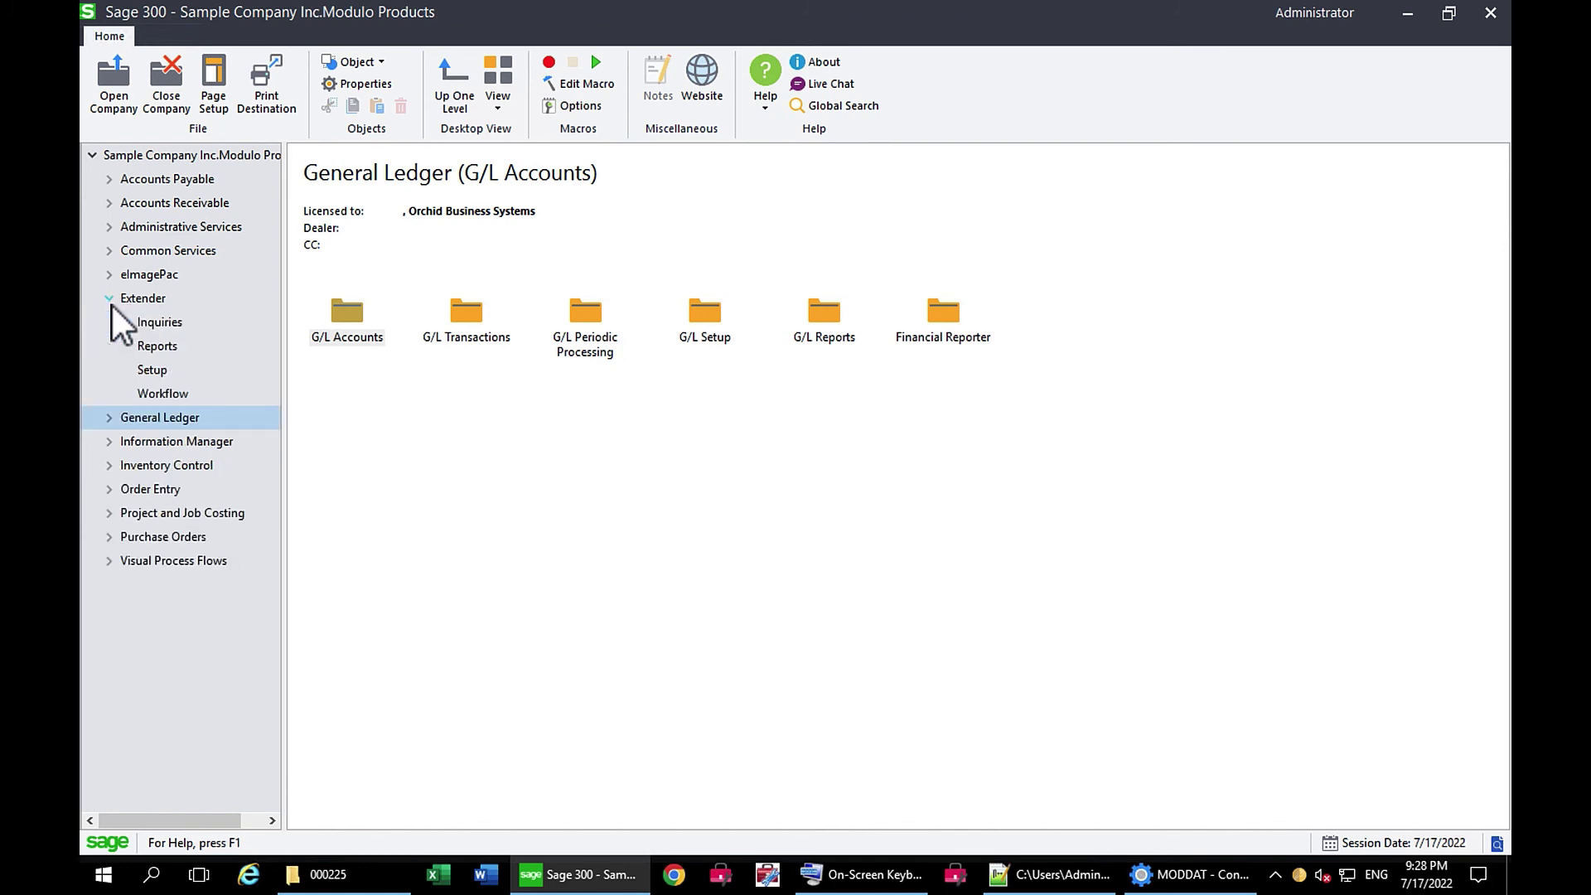
{"action": "left_click", "coordinate": [152, 371]}
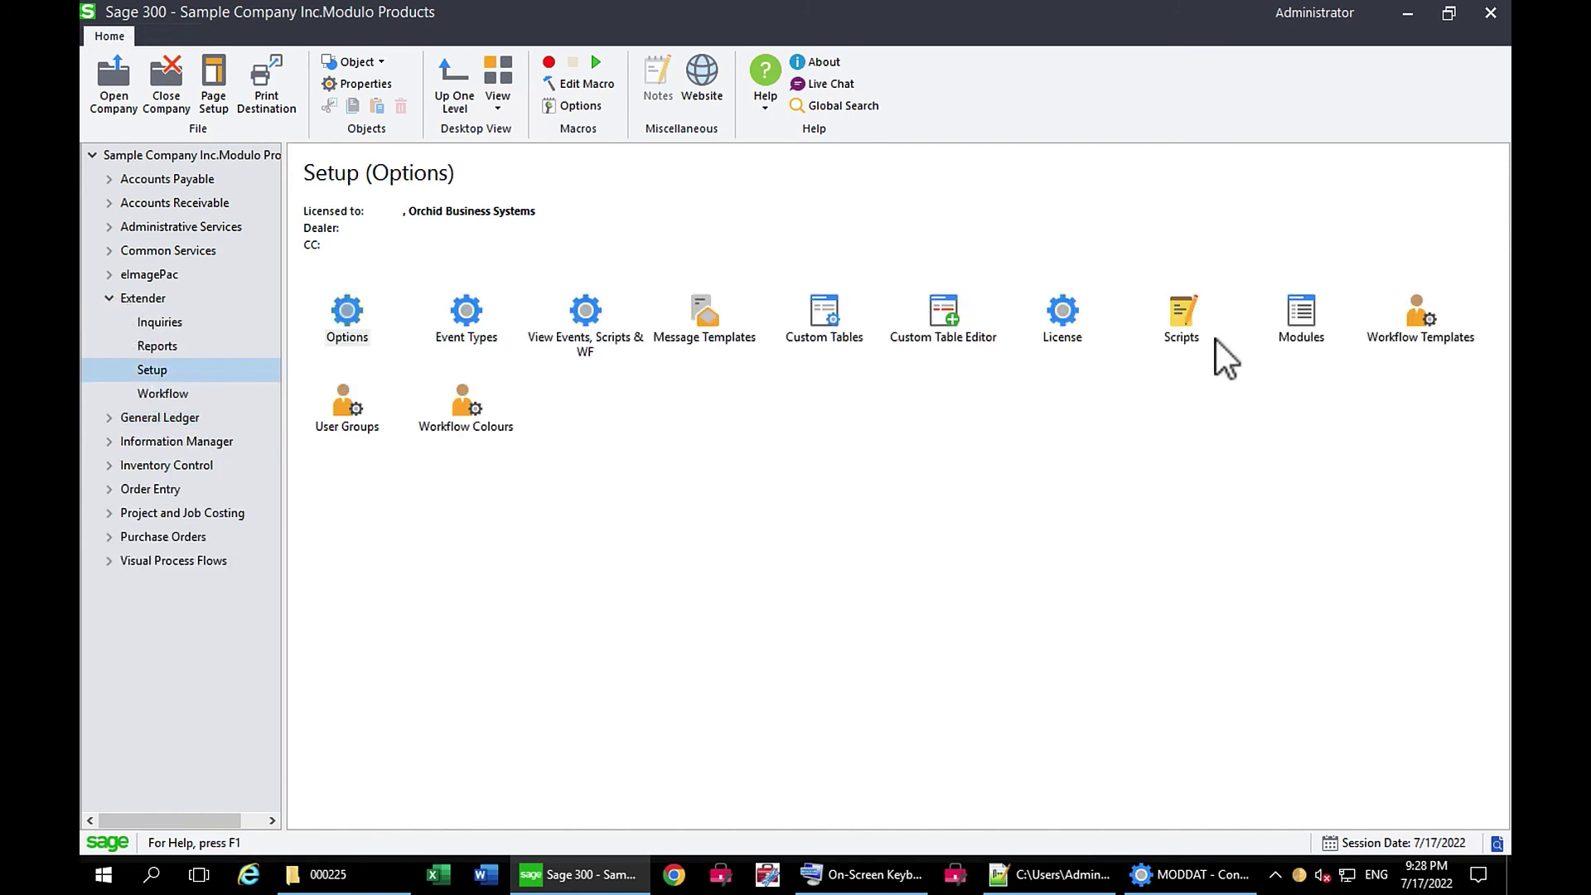
{"action": "double_click", "coordinate": [1181, 311]}
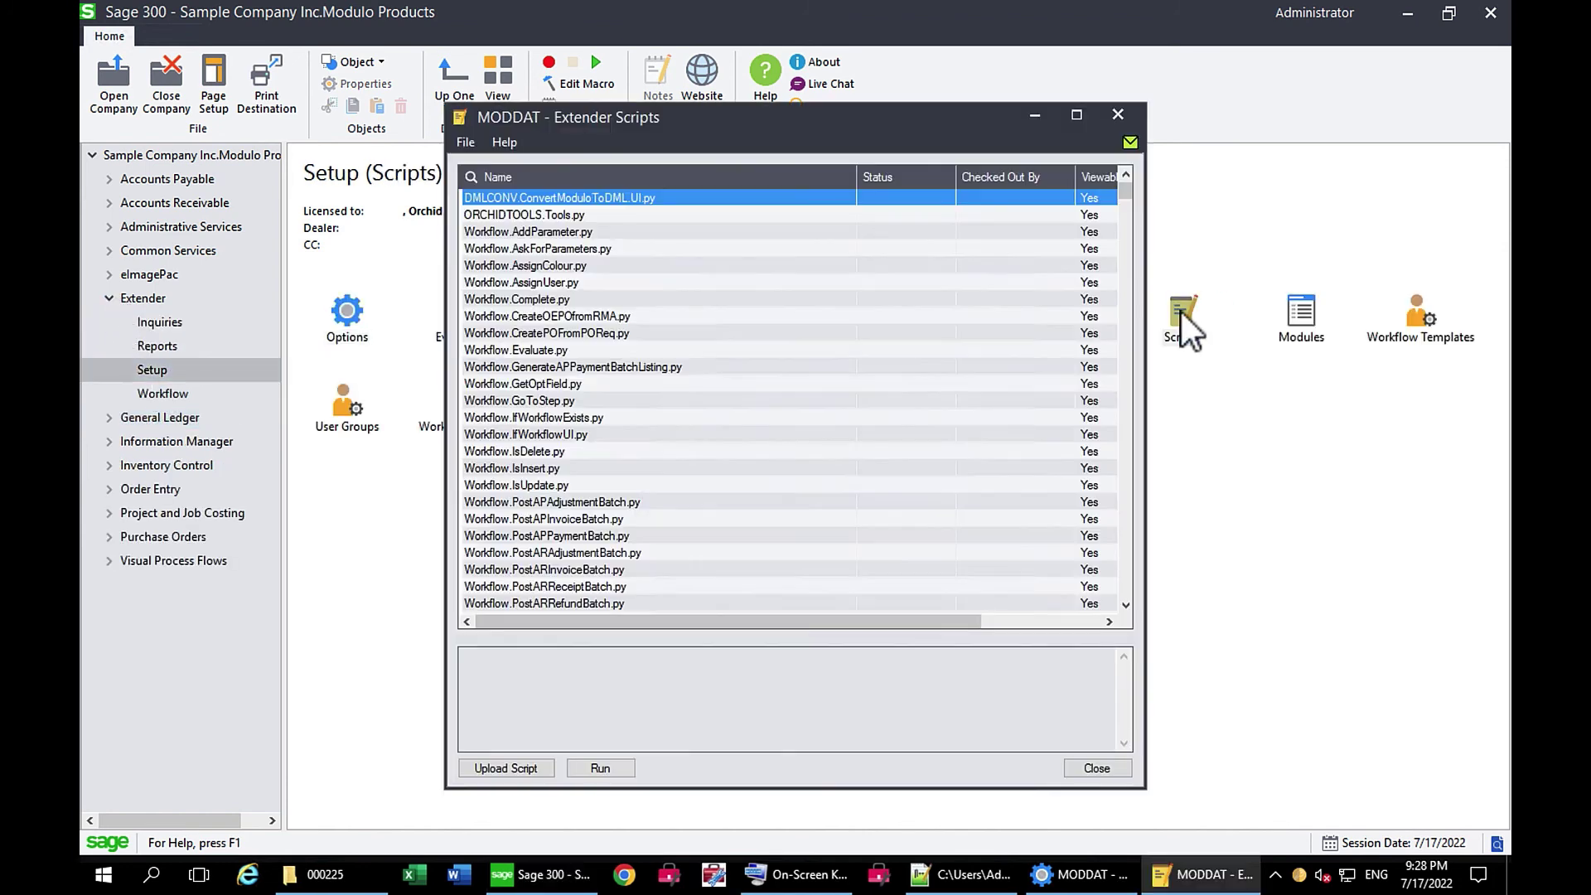
{"action": "left_click", "coordinate": [668, 199]}
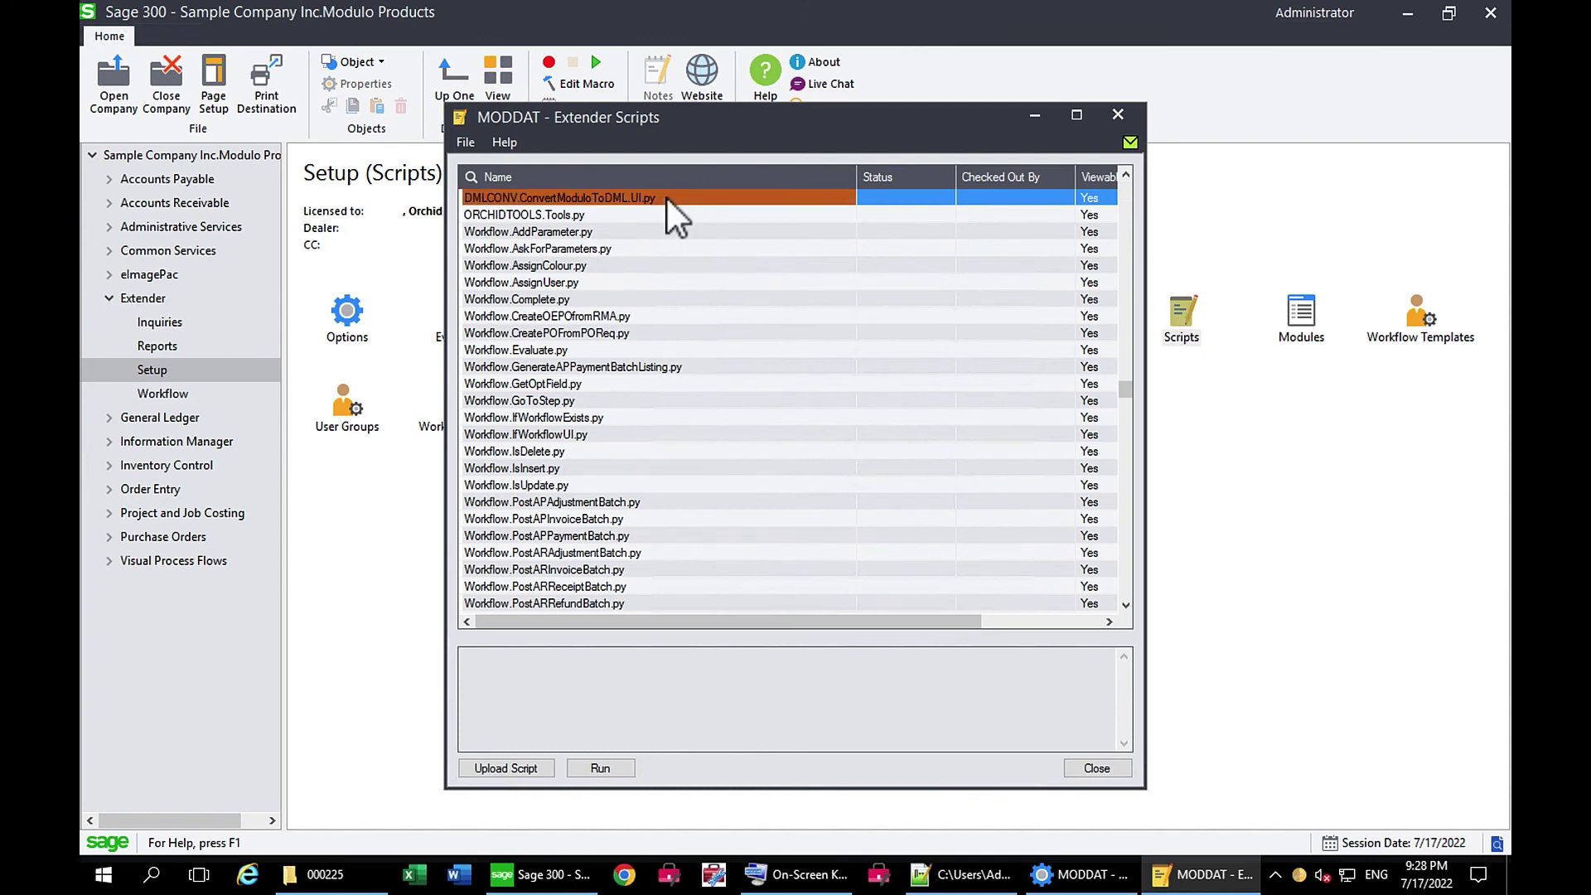
{"action": "left_click", "coordinate": [602, 776]}
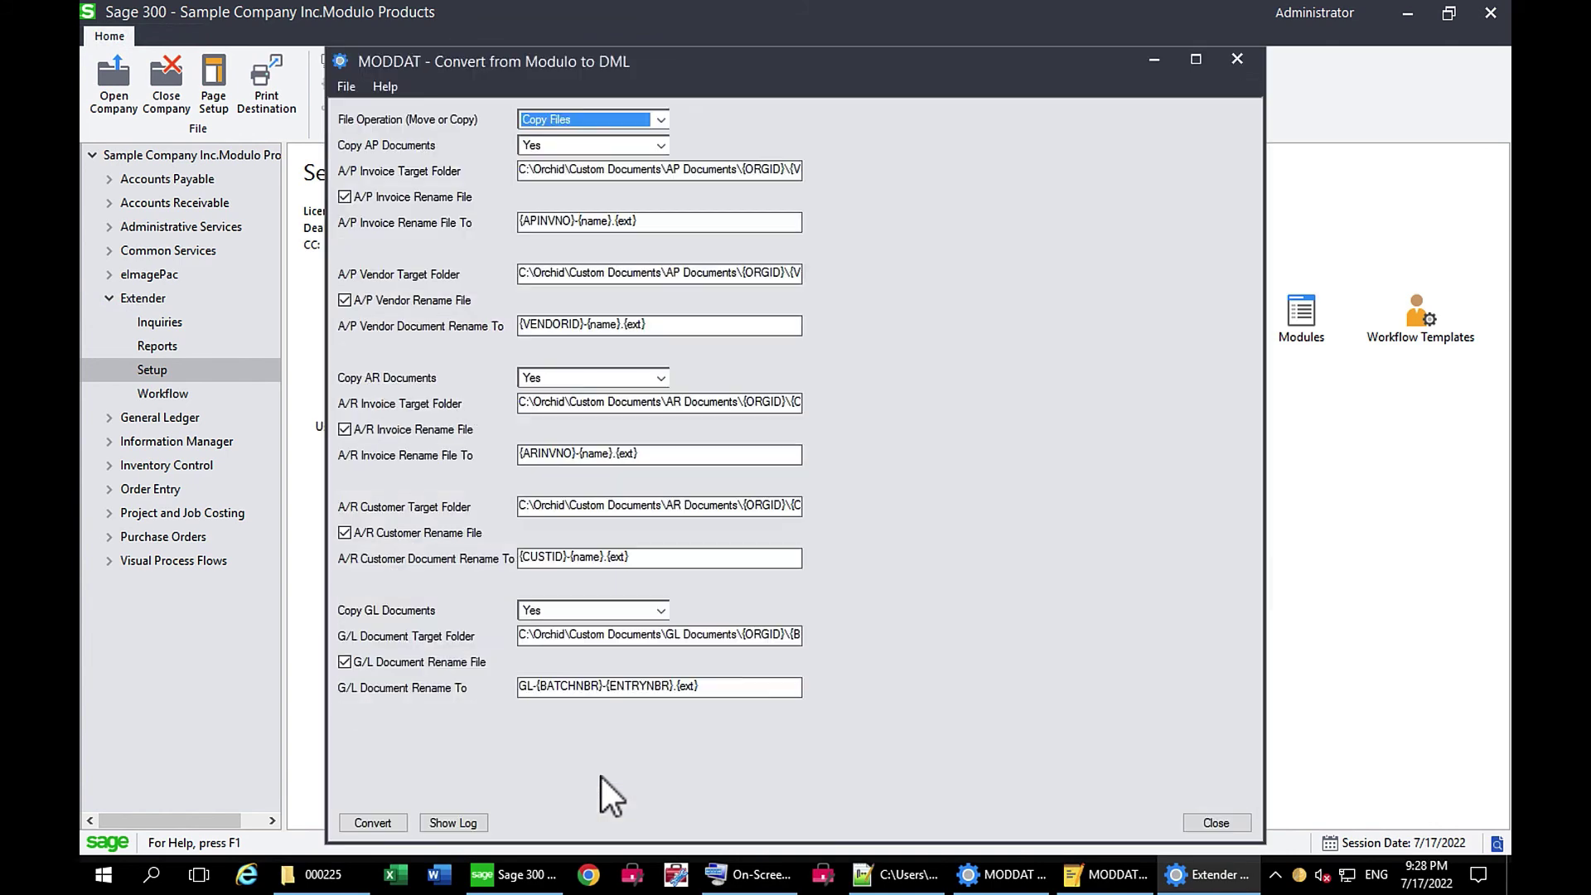
Set the file operation to Move Files, convert the Modulo documents to DML, and display the conversion log.
{"action": "left_click", "coordinate": [663, 122]}
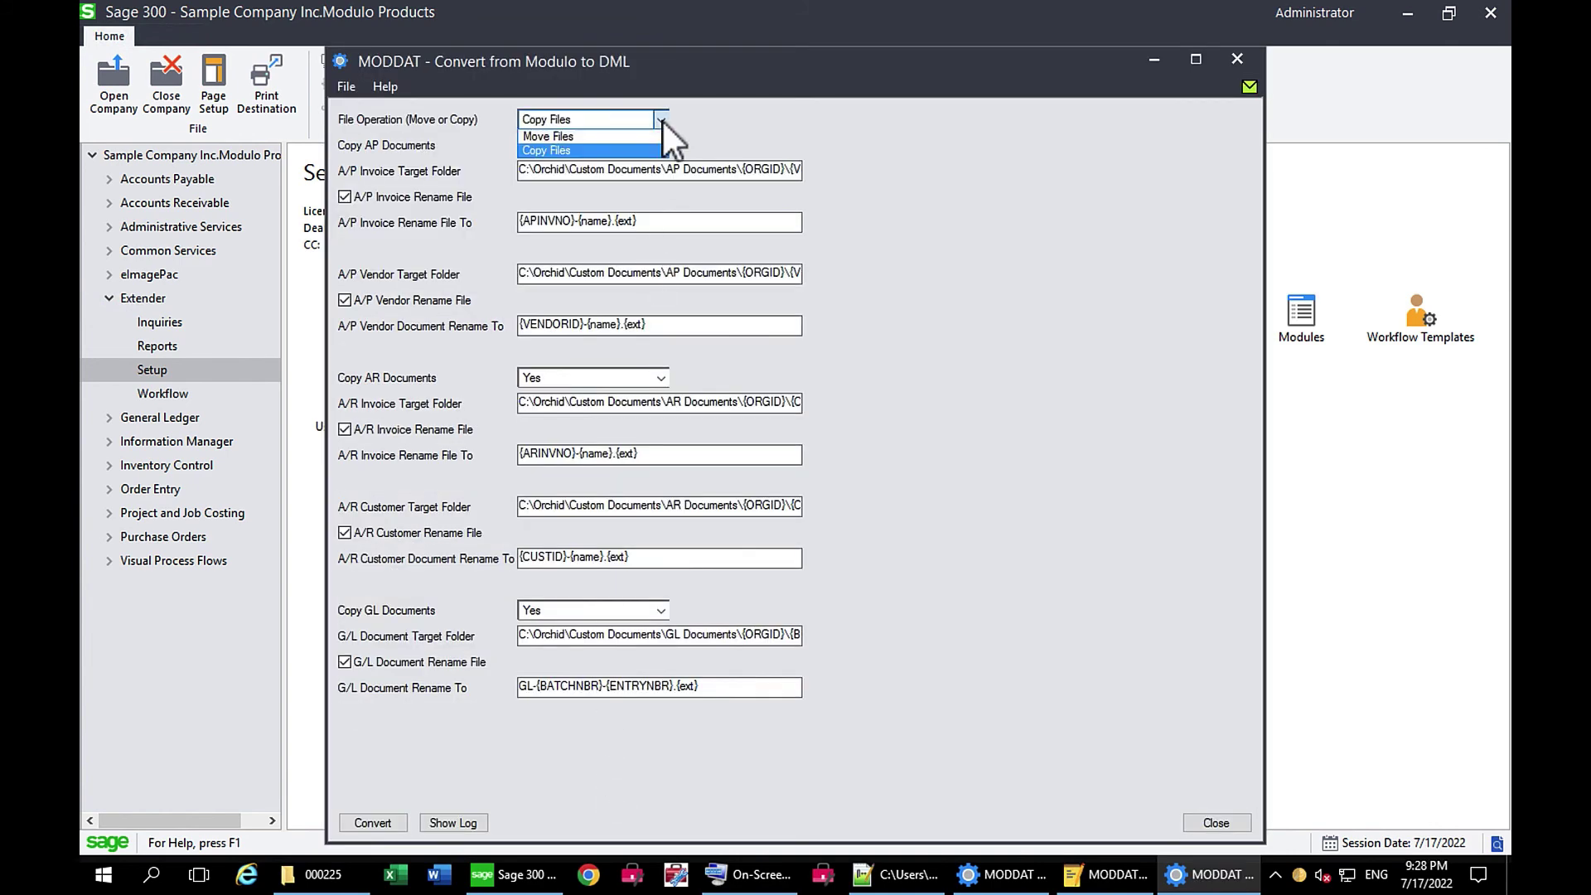
{"action": "left_click", "coordinate": [612, 141]}
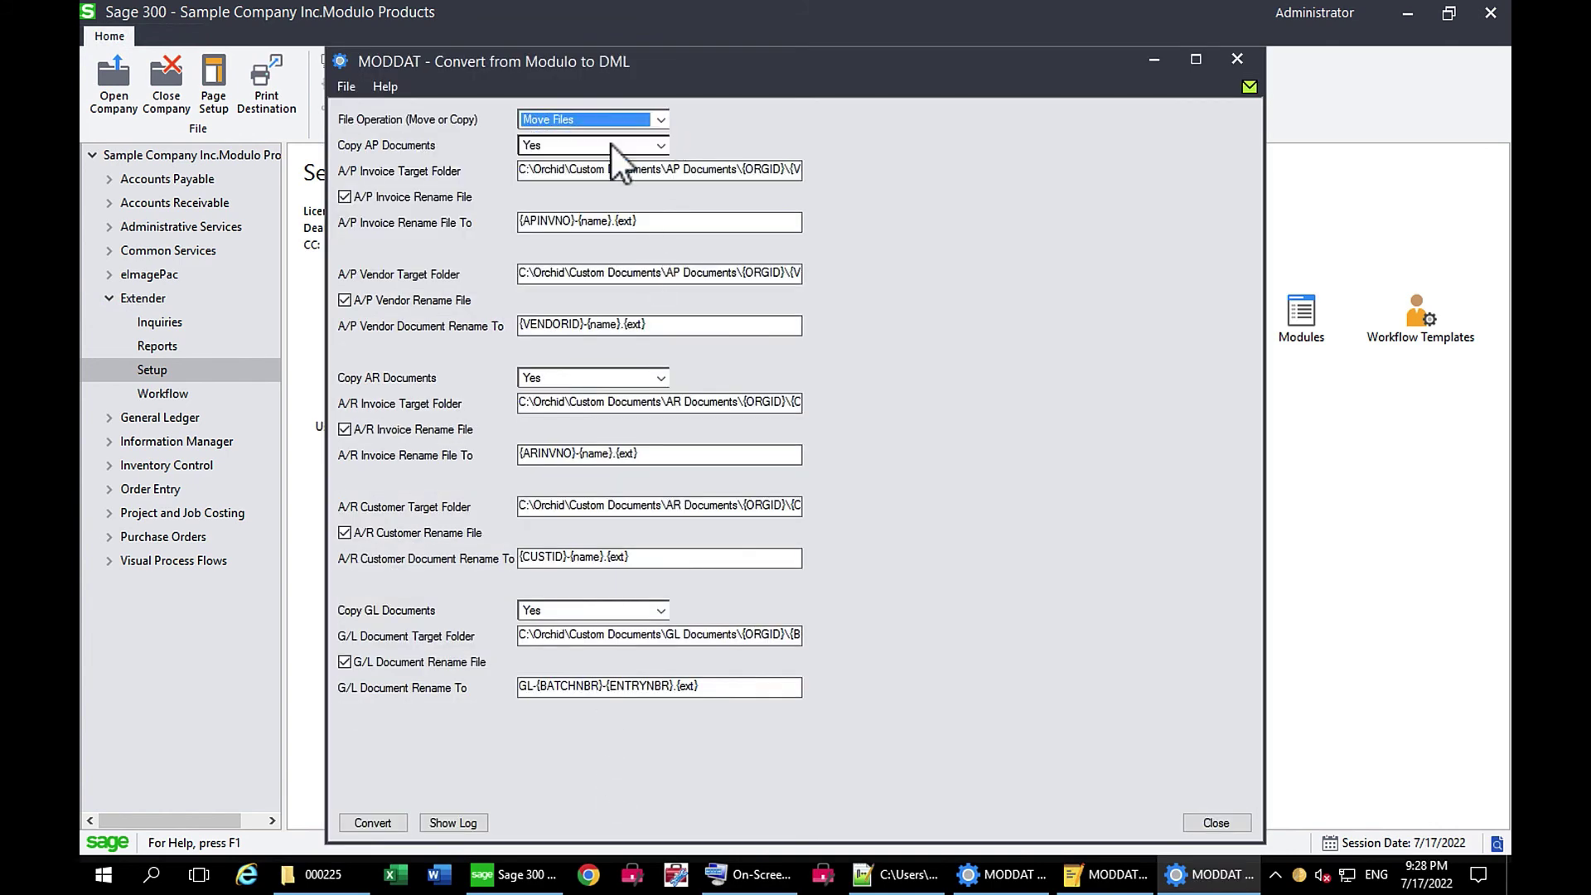
{"action": "left_click", "coordinate": [371, 824]}
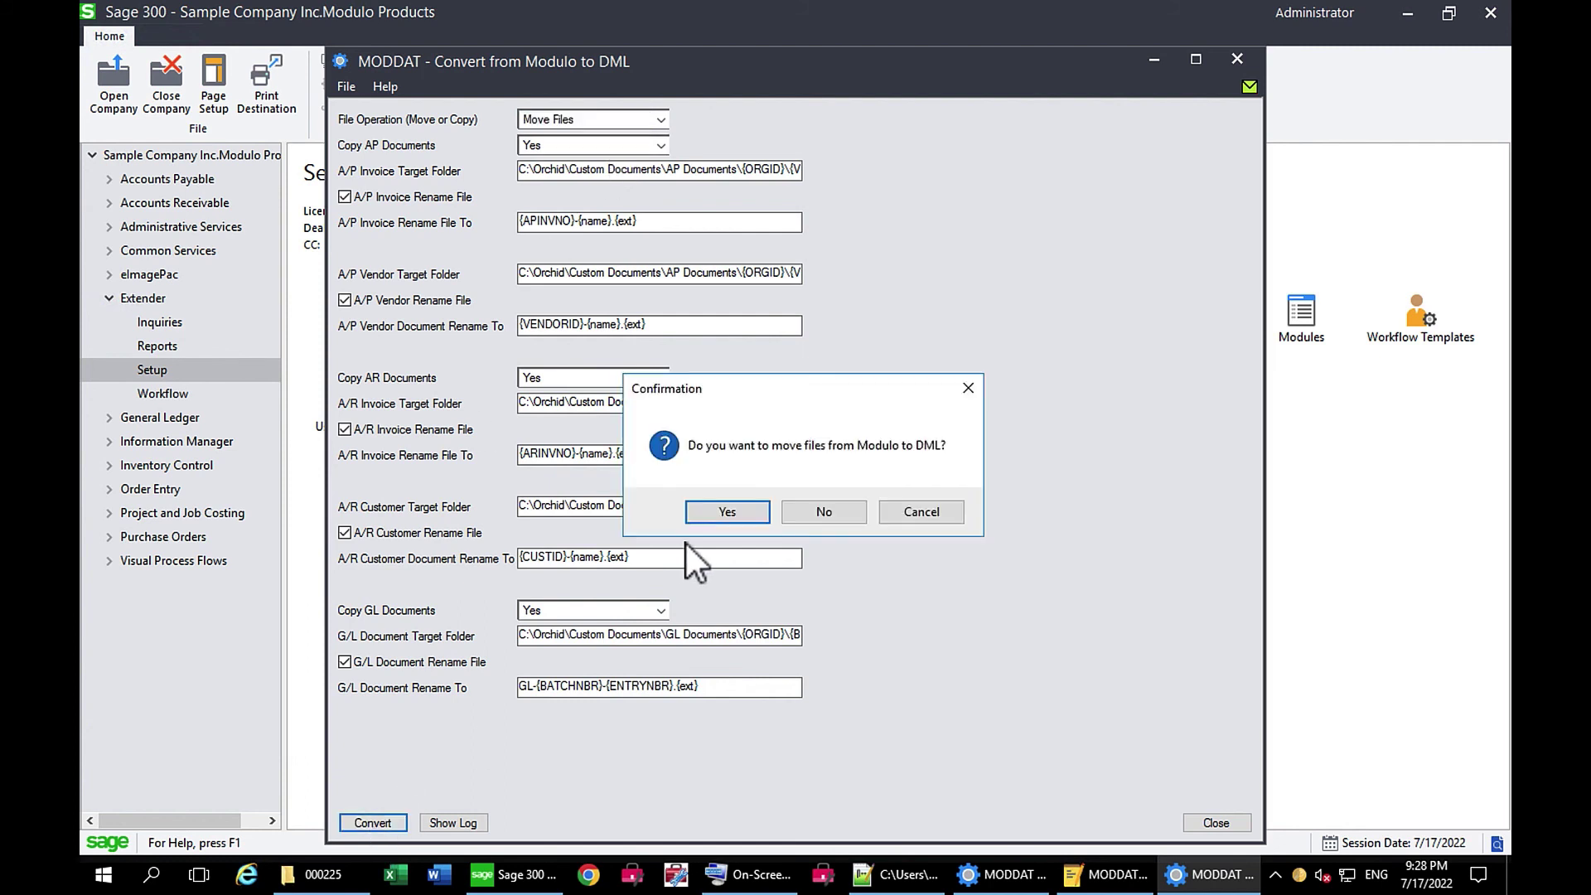
{"action": "left_click", "coordinate": [720, 513]}
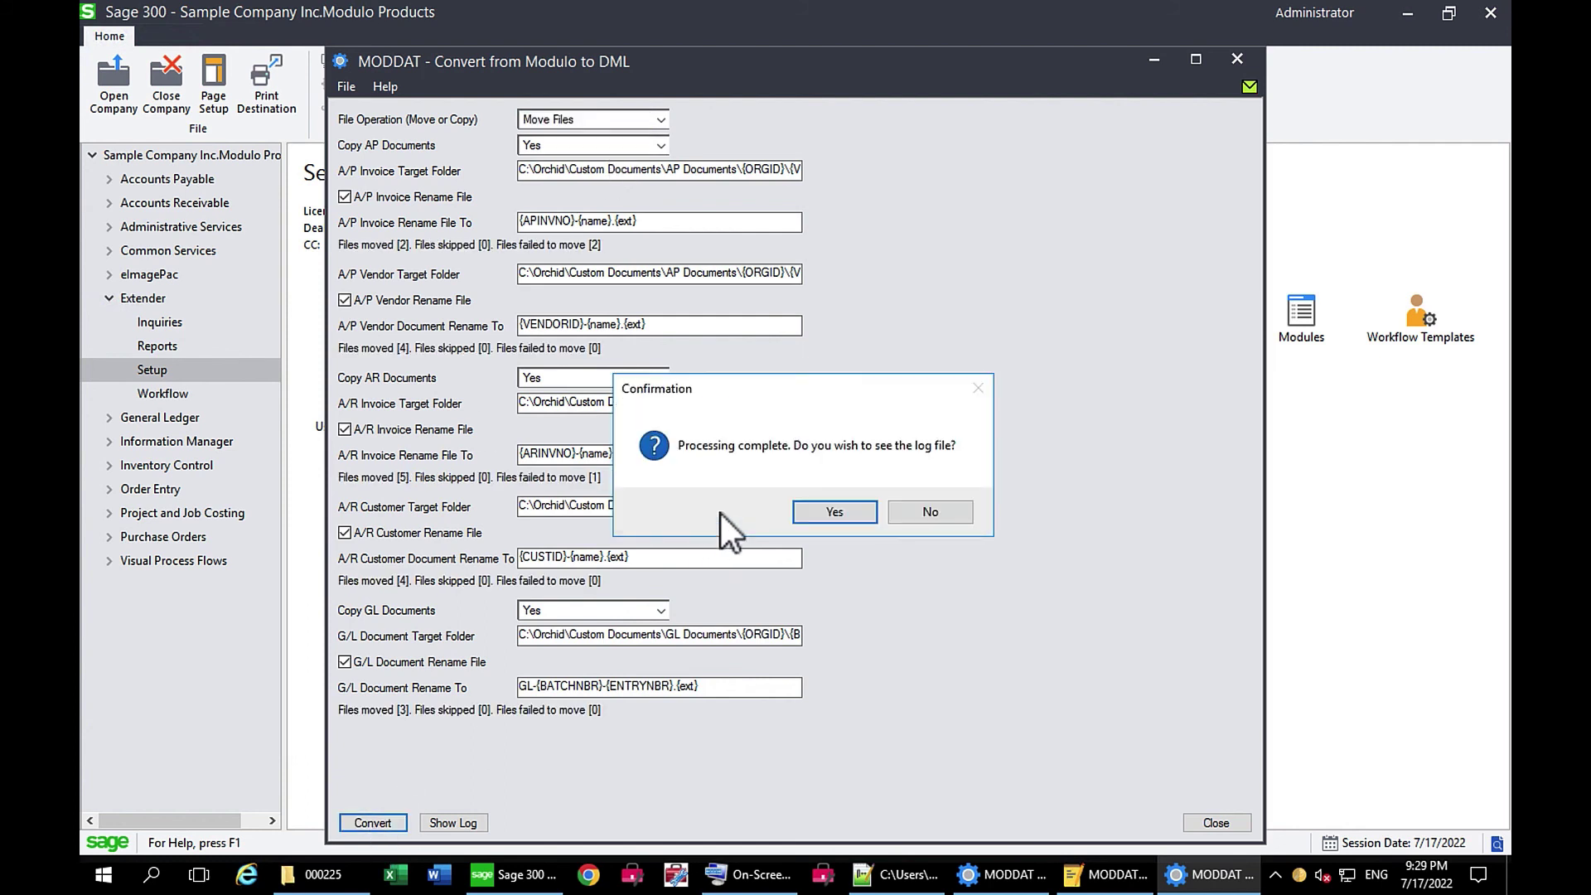
{"action": "left_click", "coordinate": [823, 514]}
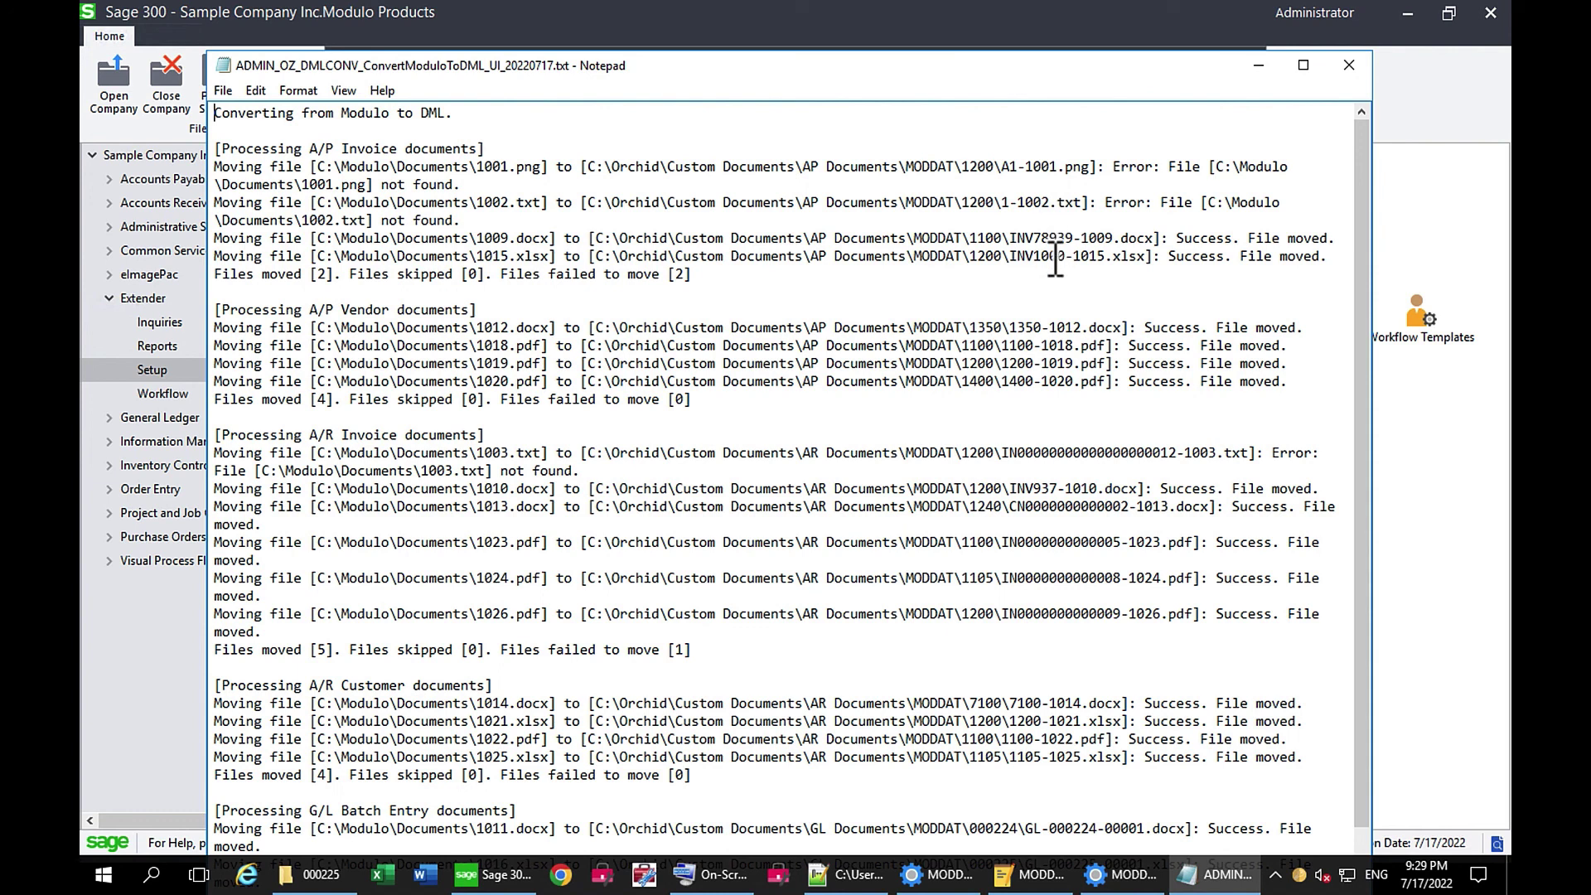
Switch to File Explorer and inspect the source folder C:\Modulo\Documents after the move.
{"action": "left_click", "coordinate": [302, 885]}
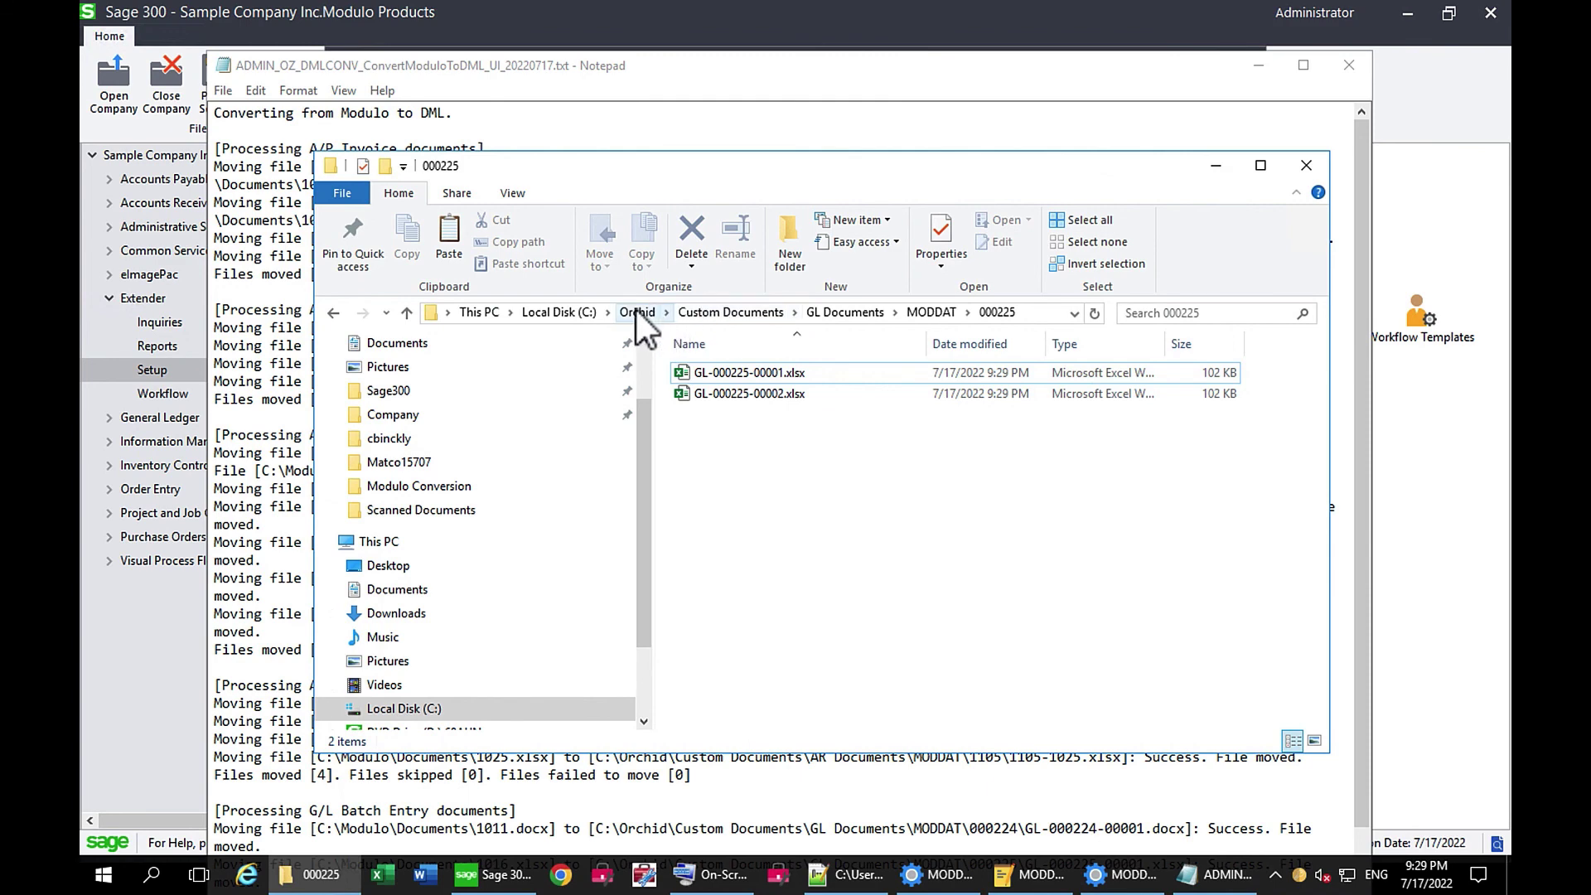
{"action": "left_click", "coordinate": [572, 315]}
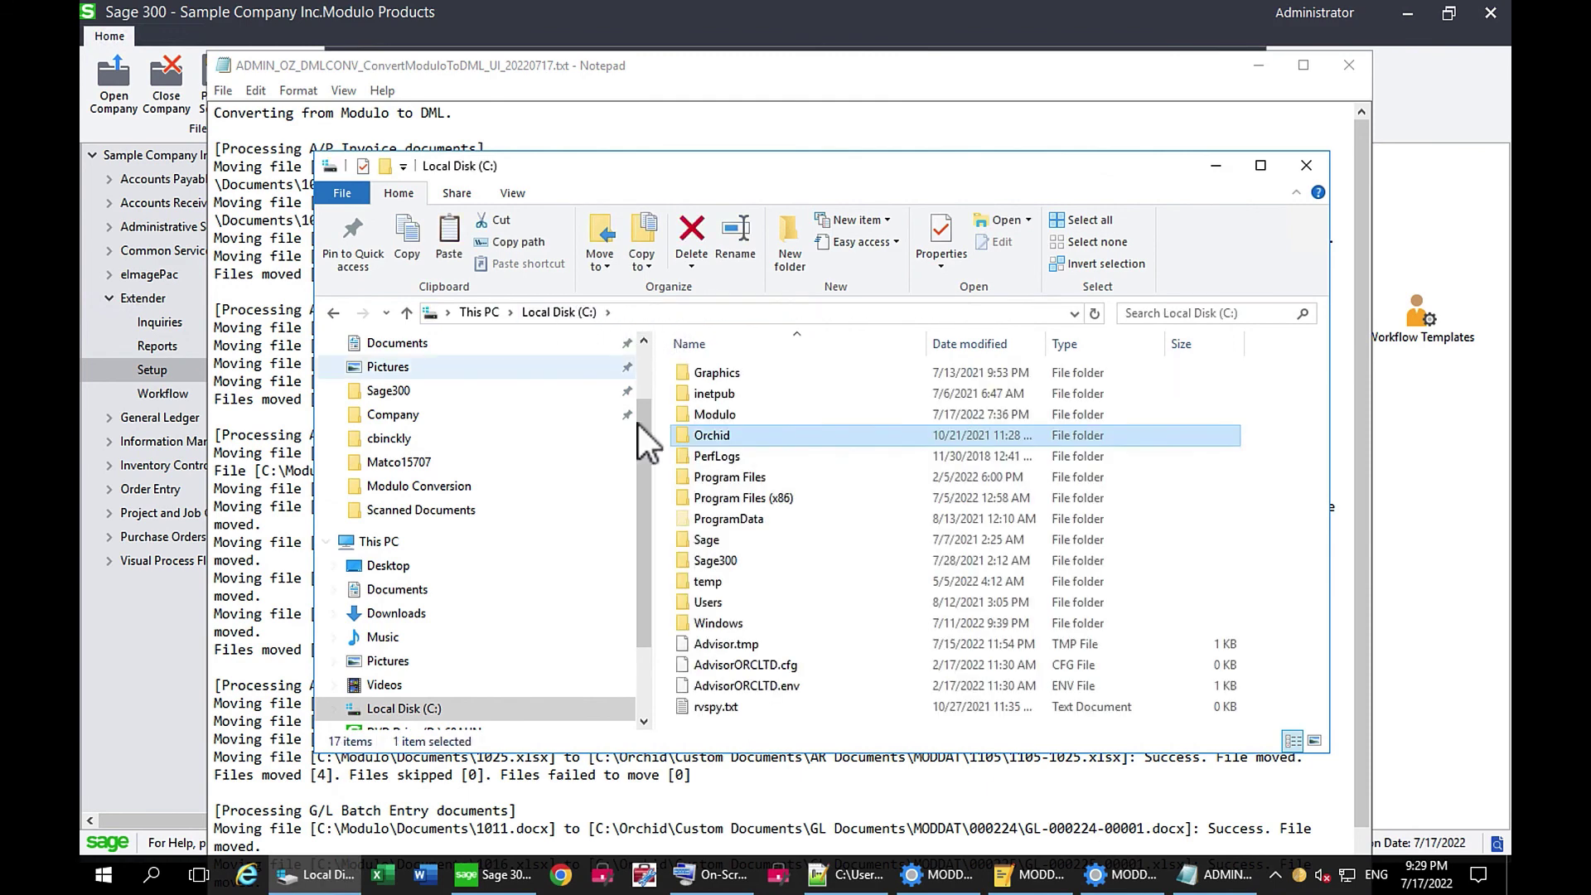
{"action": "double_click", "coordinate": [717, 416]}
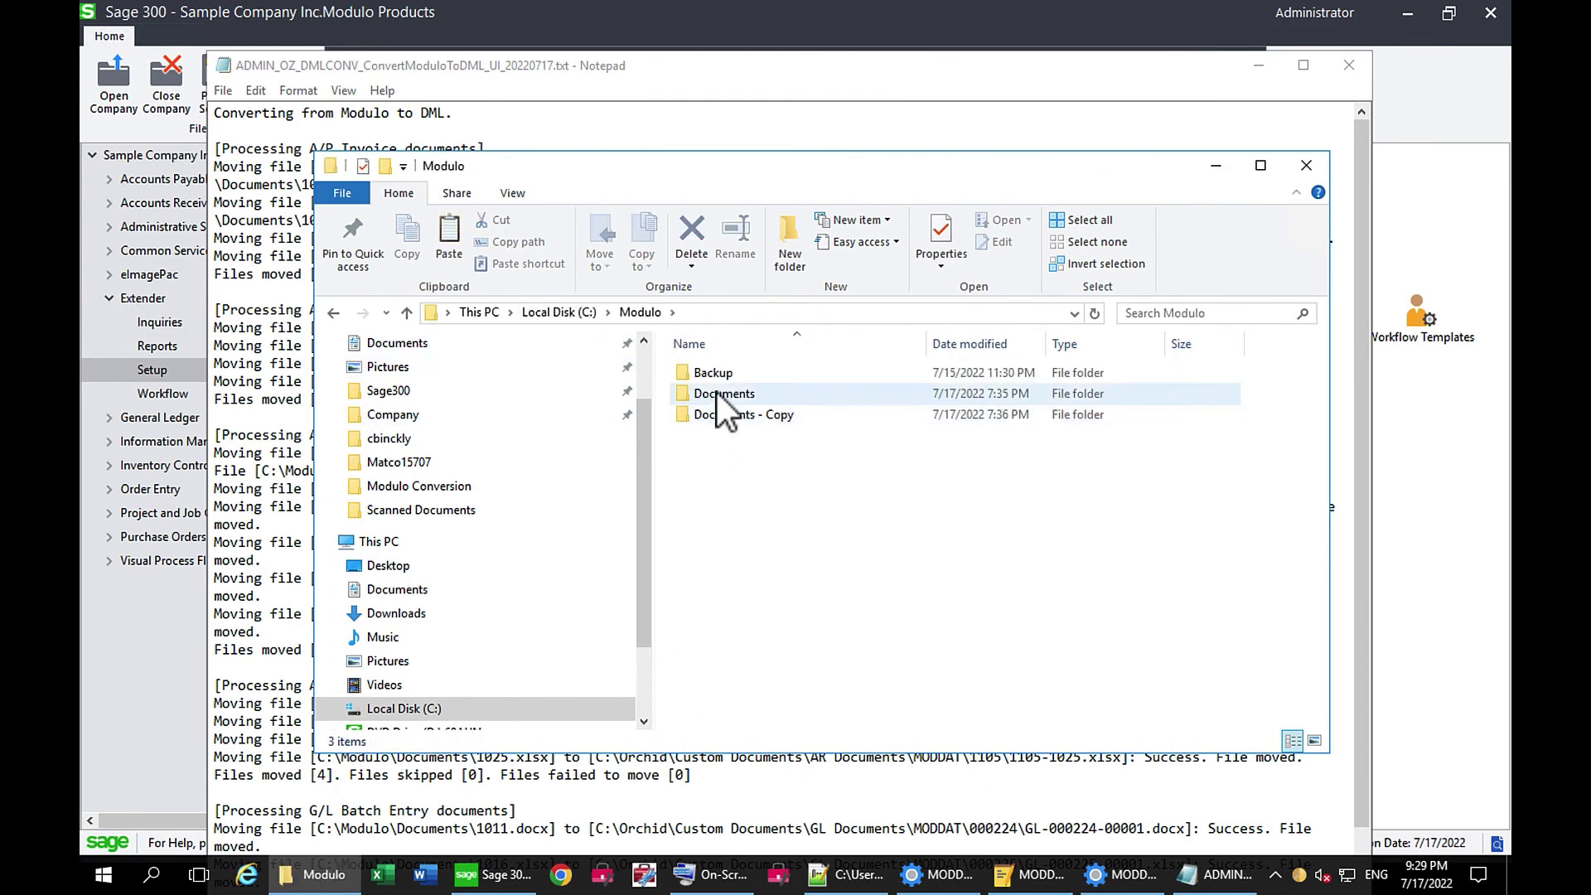
{"action": "left_click", "coordinate": [716, 391]}
{"action": "double_click", "coordinate": [716, 391]}
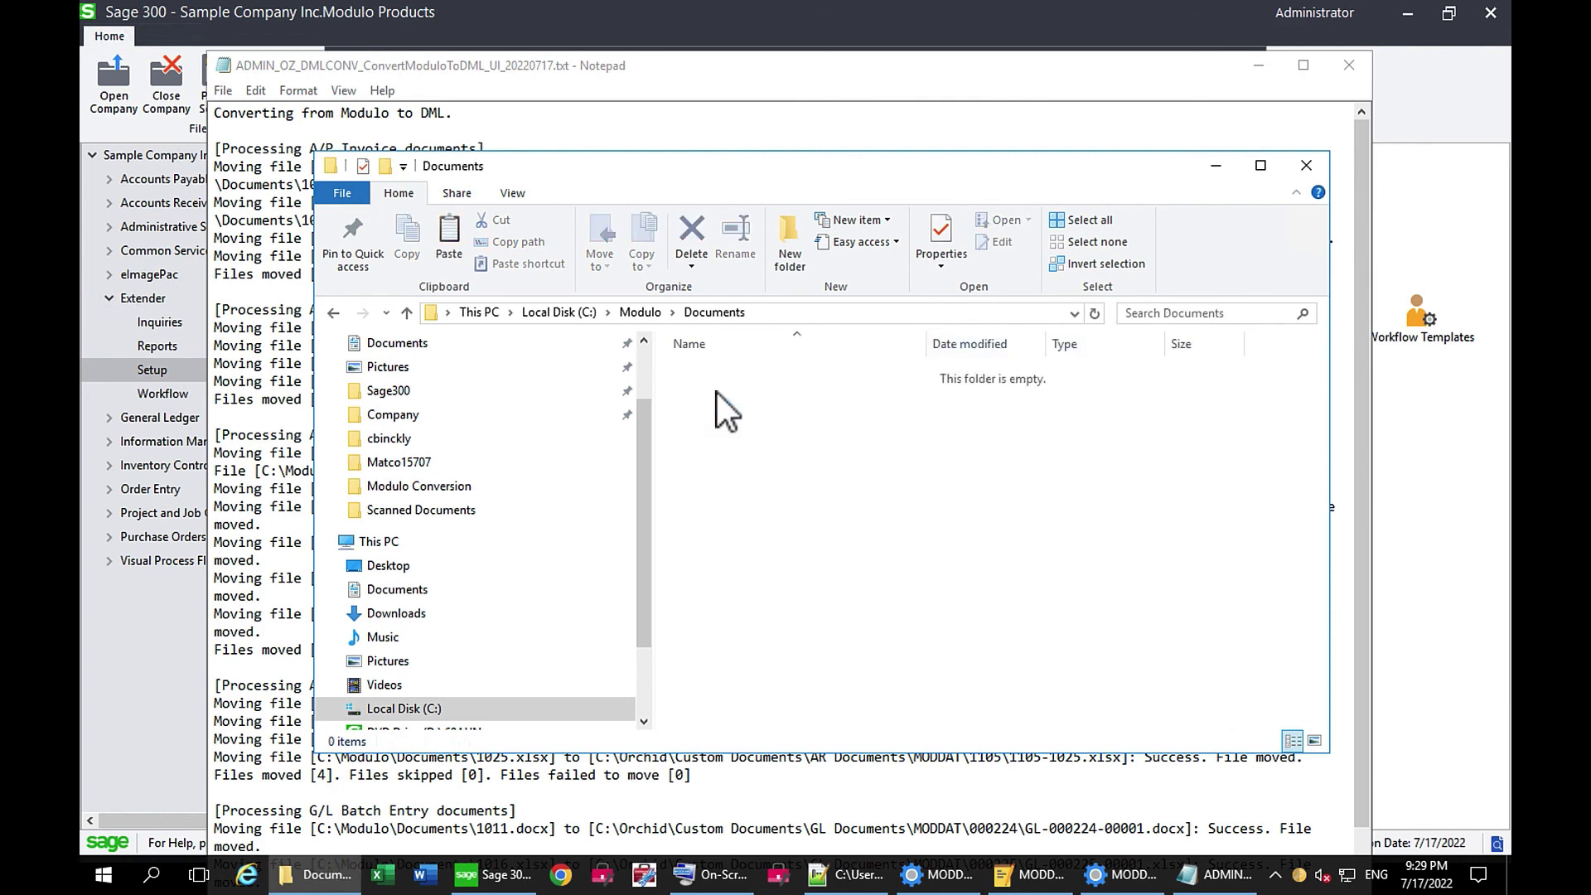